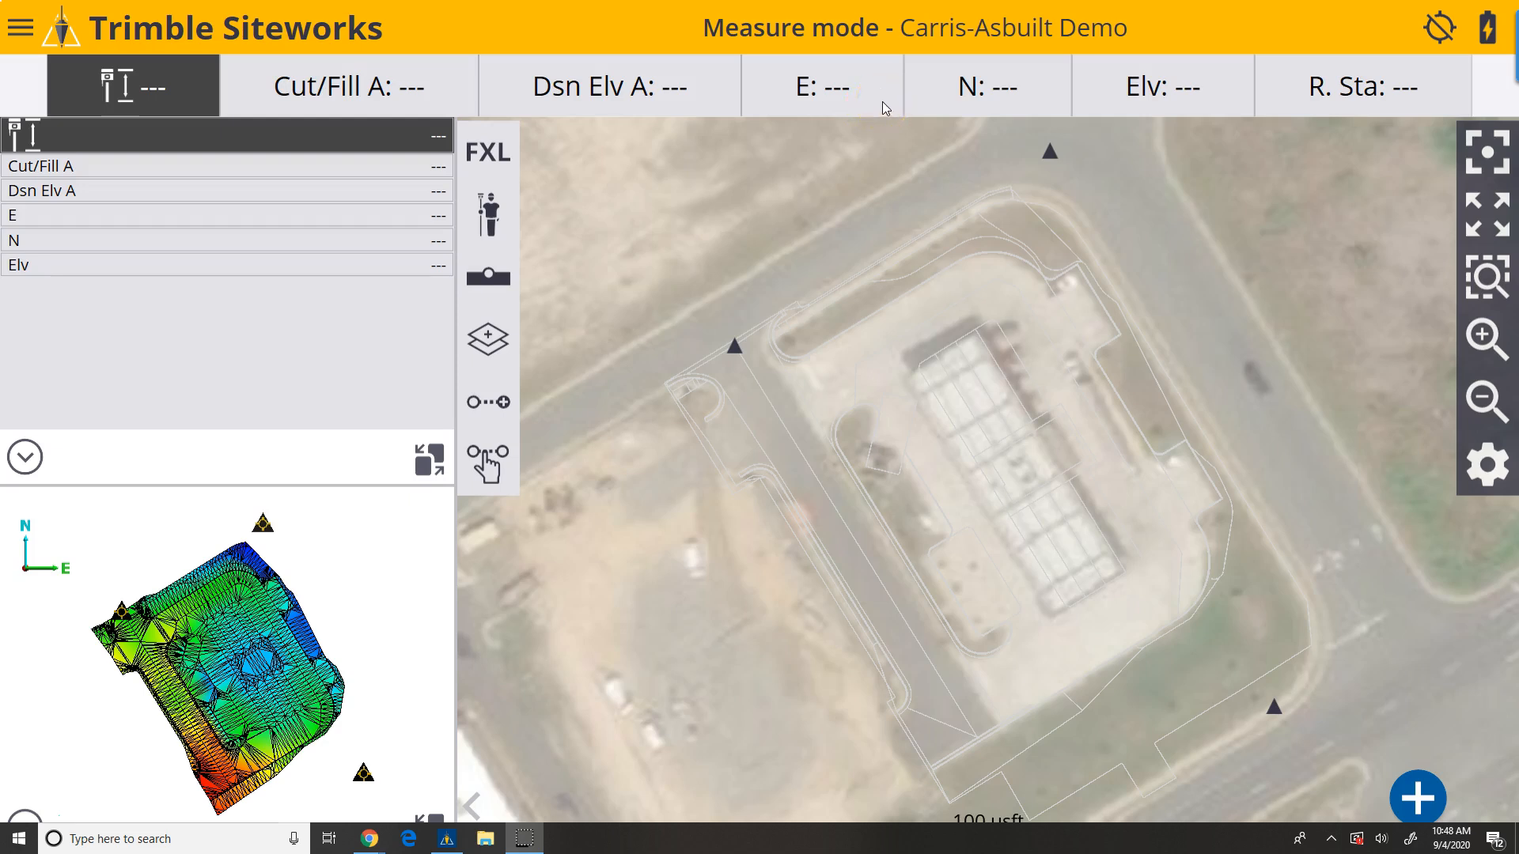
# Step: Connect to the GNSS receiver as a rover with a 2 m antenna height and decline the system setup recheck
pyautogui.click(489, 215)
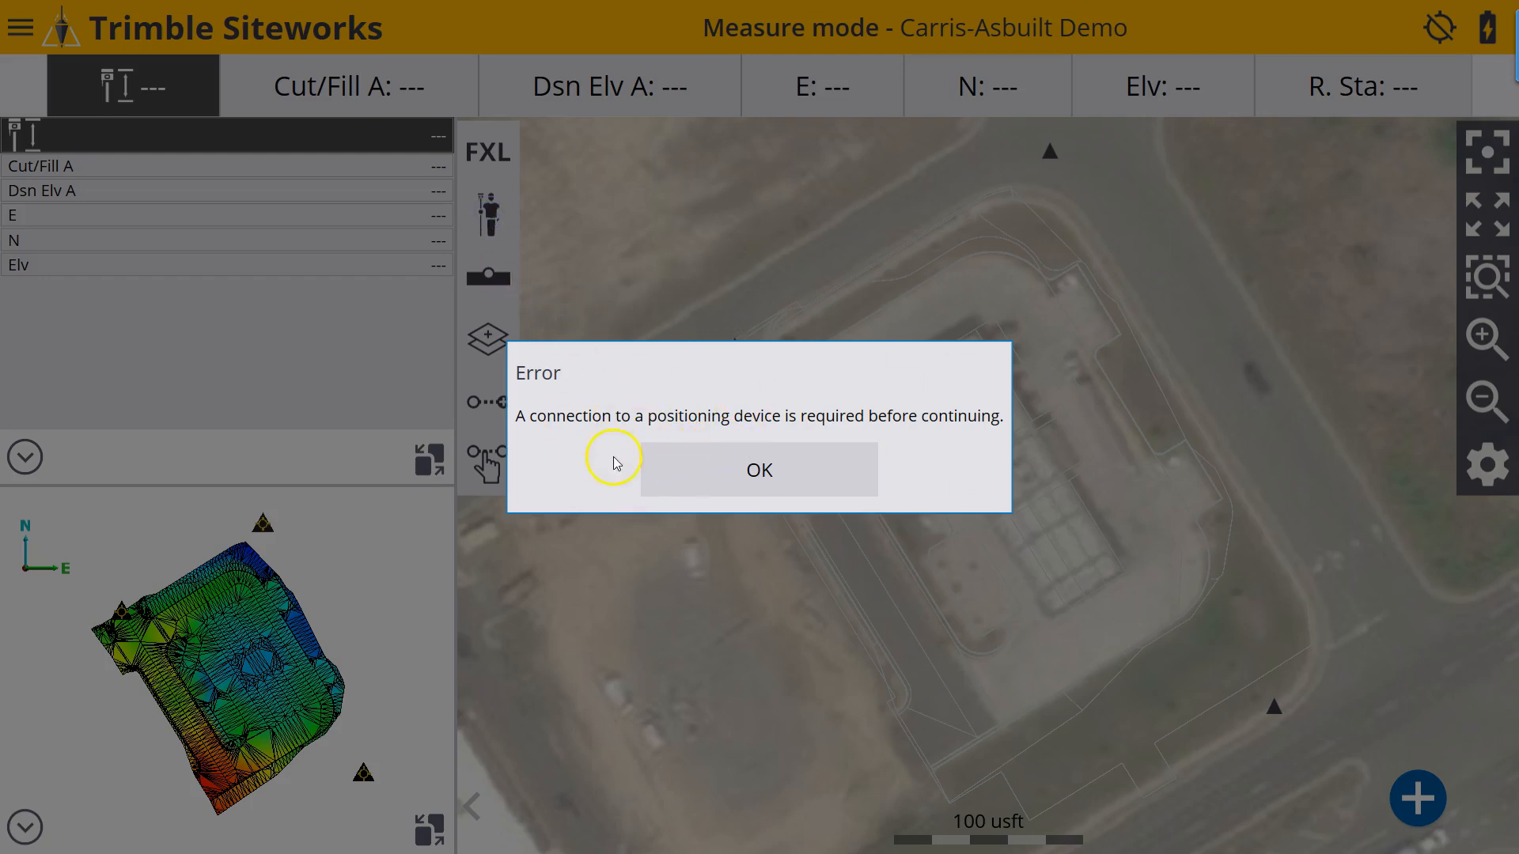
pyautogui.click(762, 471)
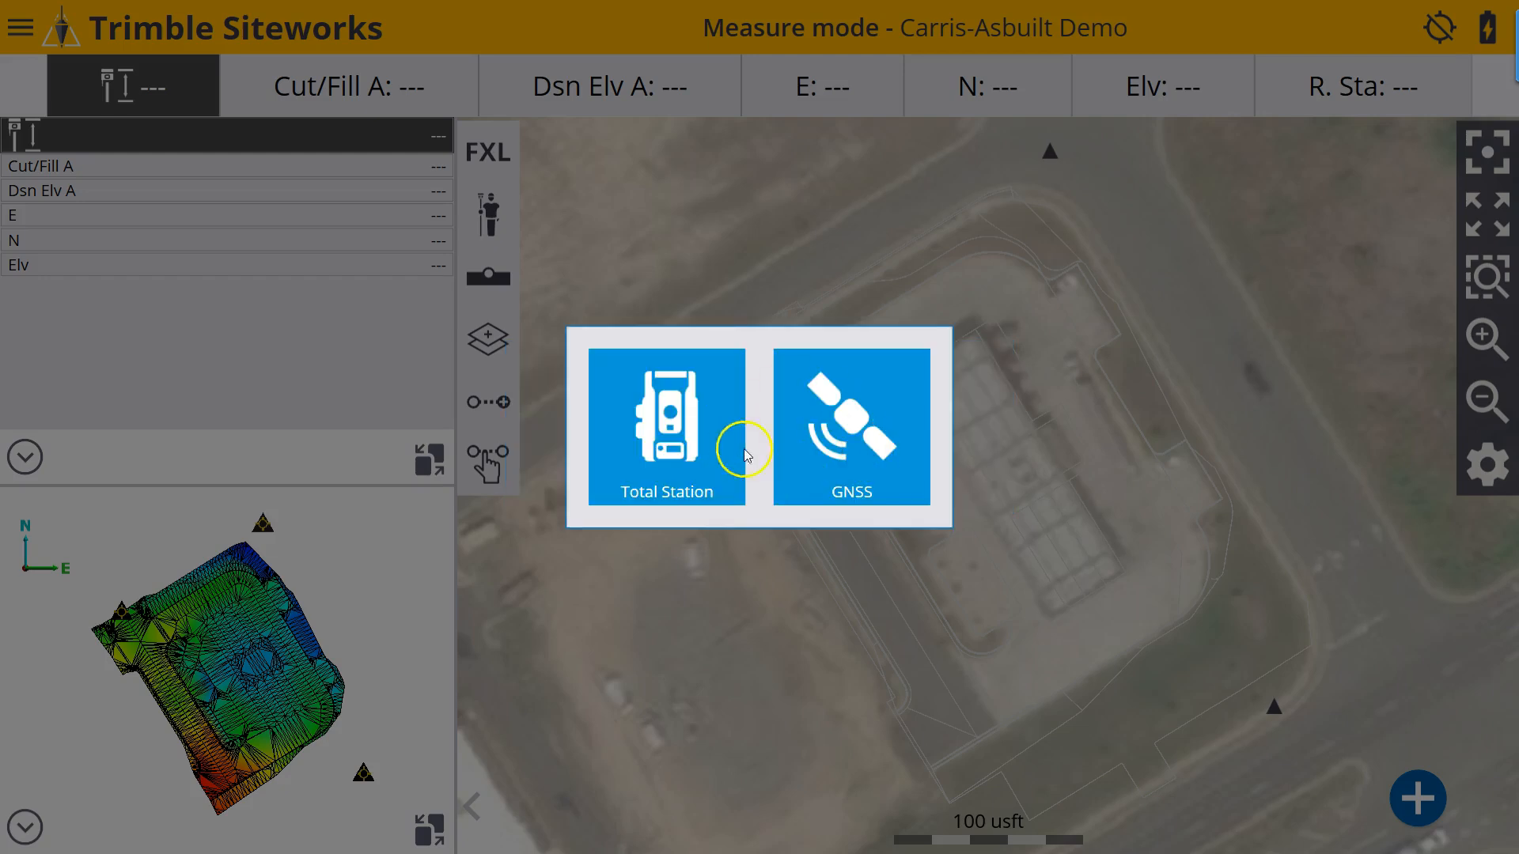
pyautogui.click(848, 429)
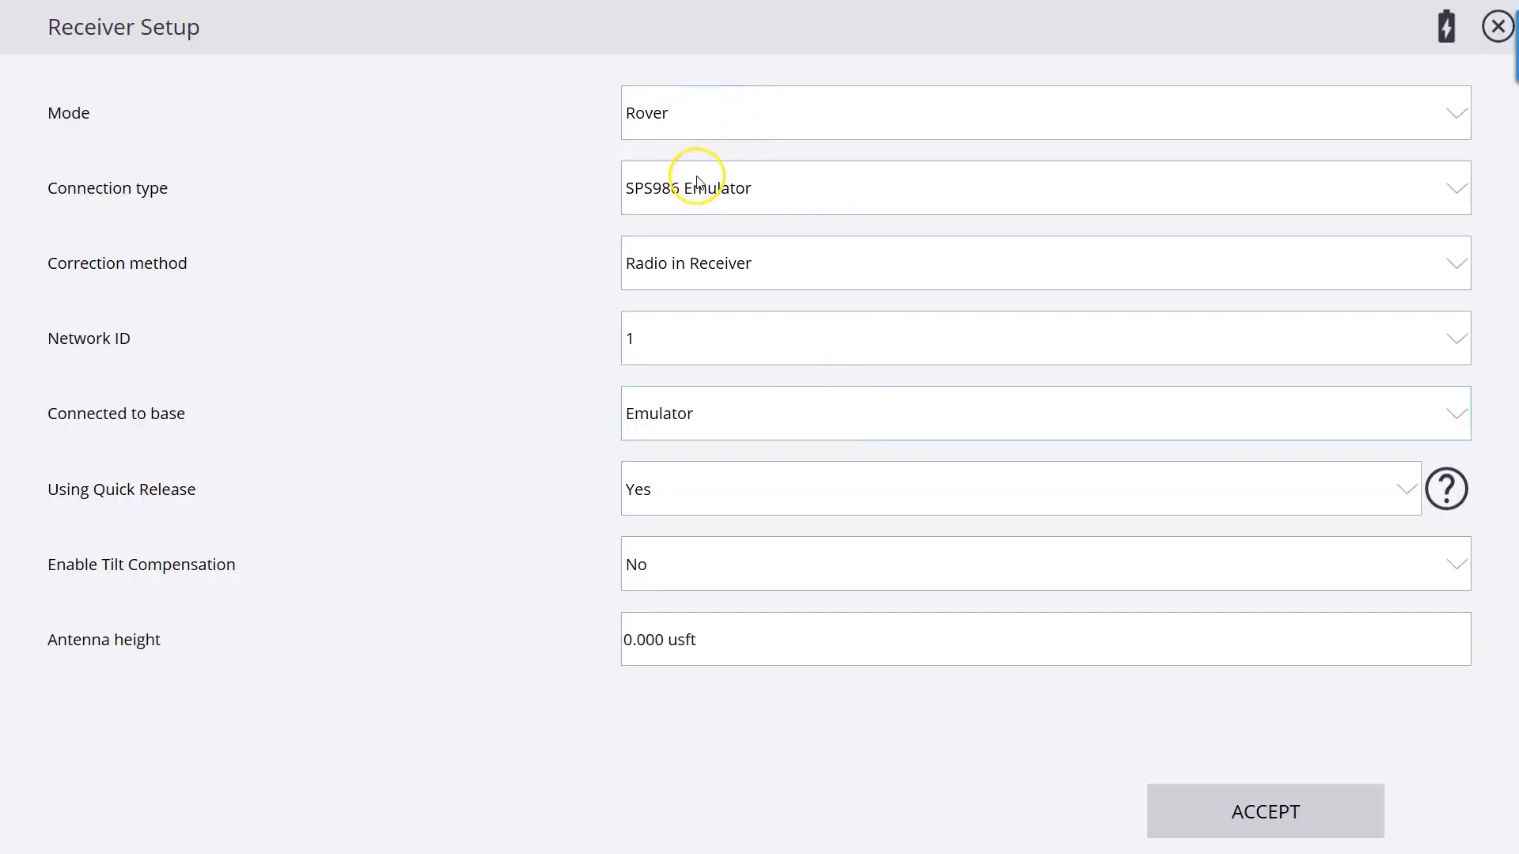
pyautogui.click(787, 652)
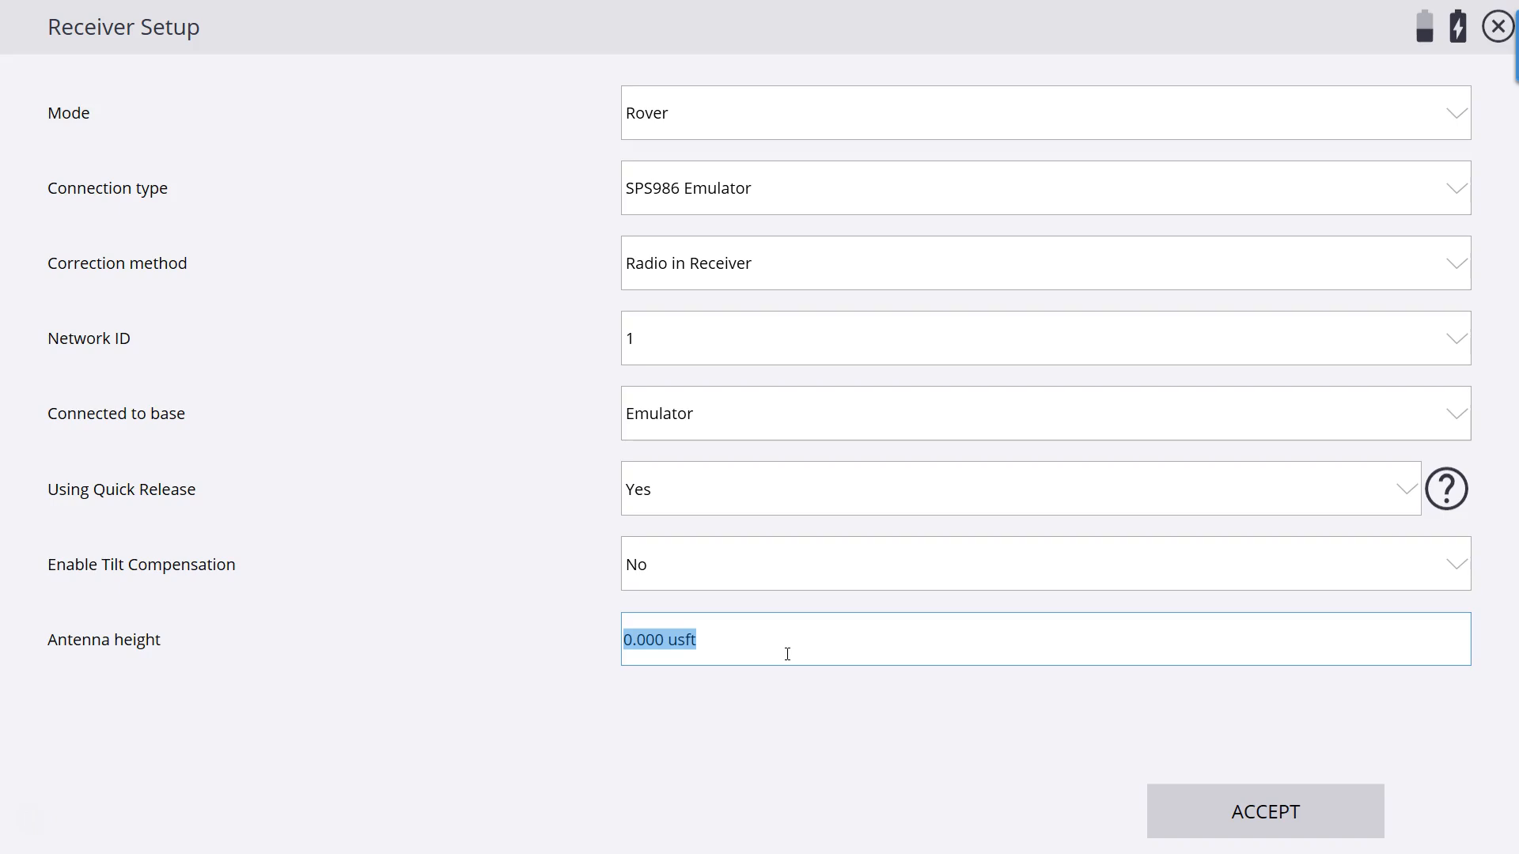
pyautogui.write('2m')
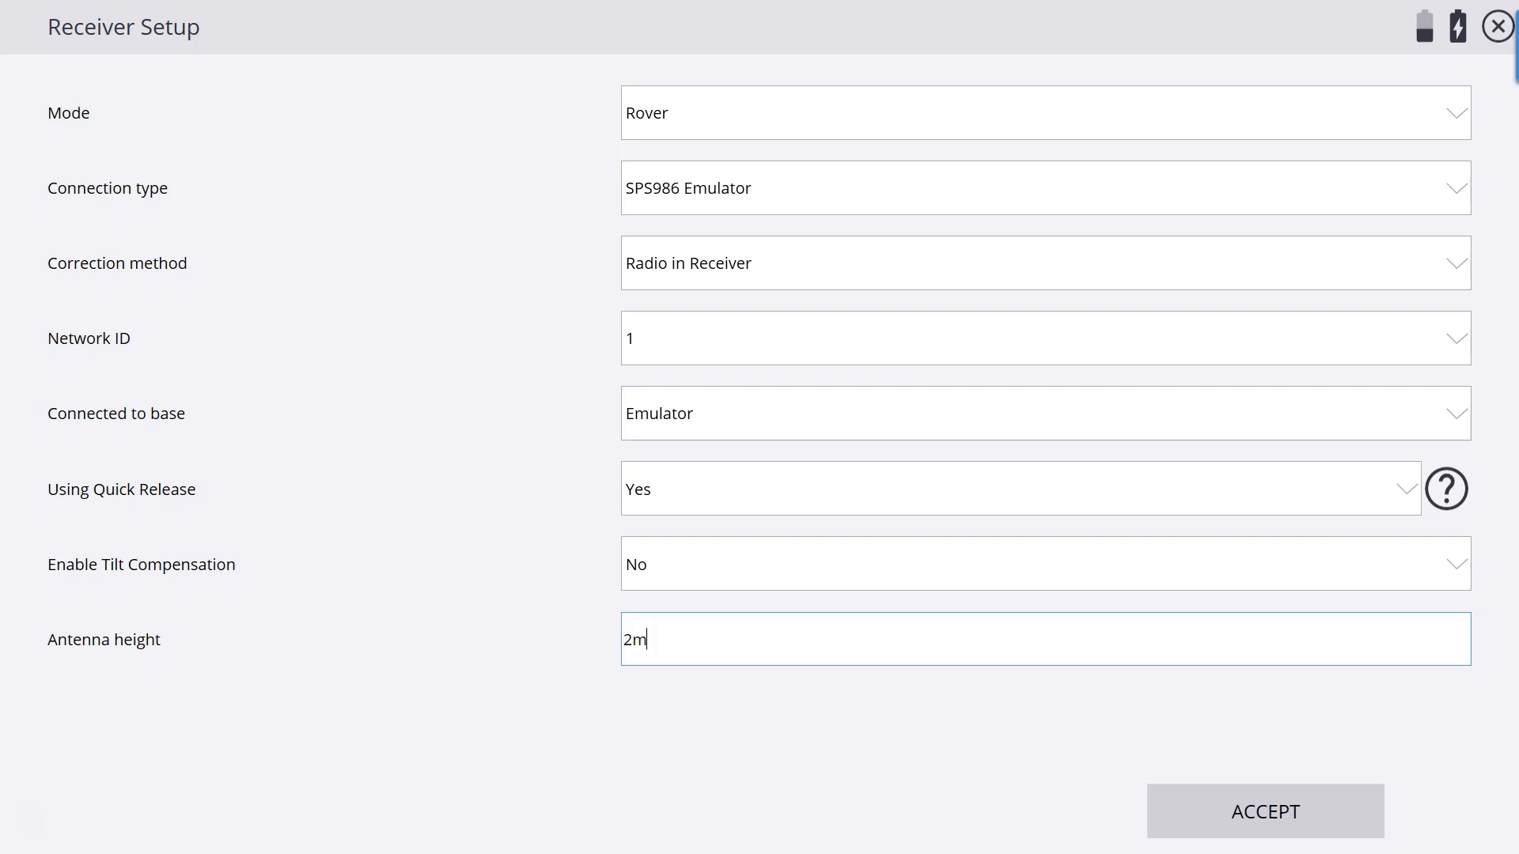
pyautogui.click(1264, 814)
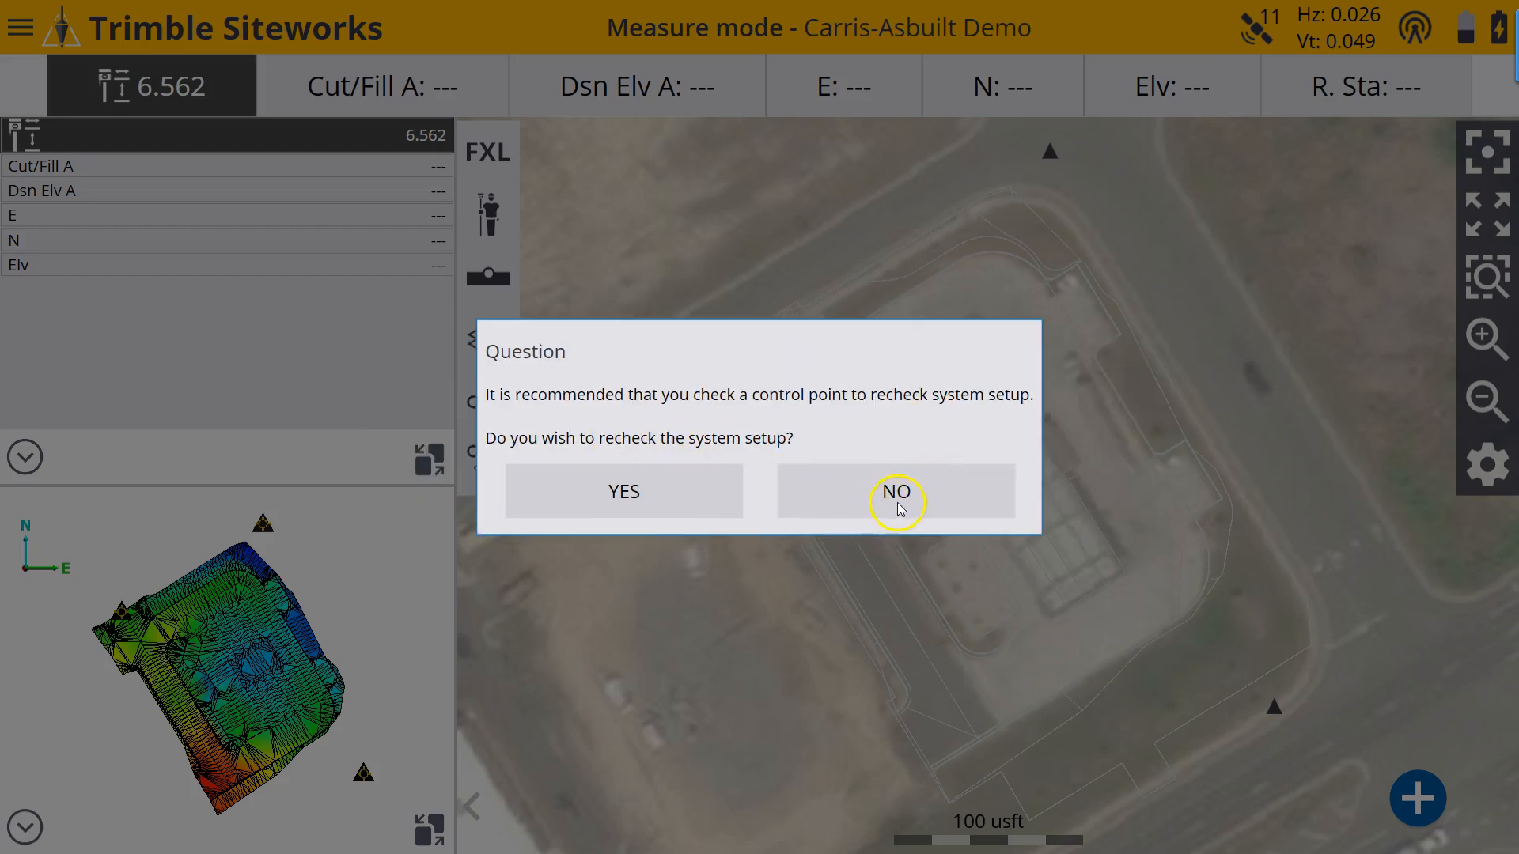
pyautogui.click(852, 494)
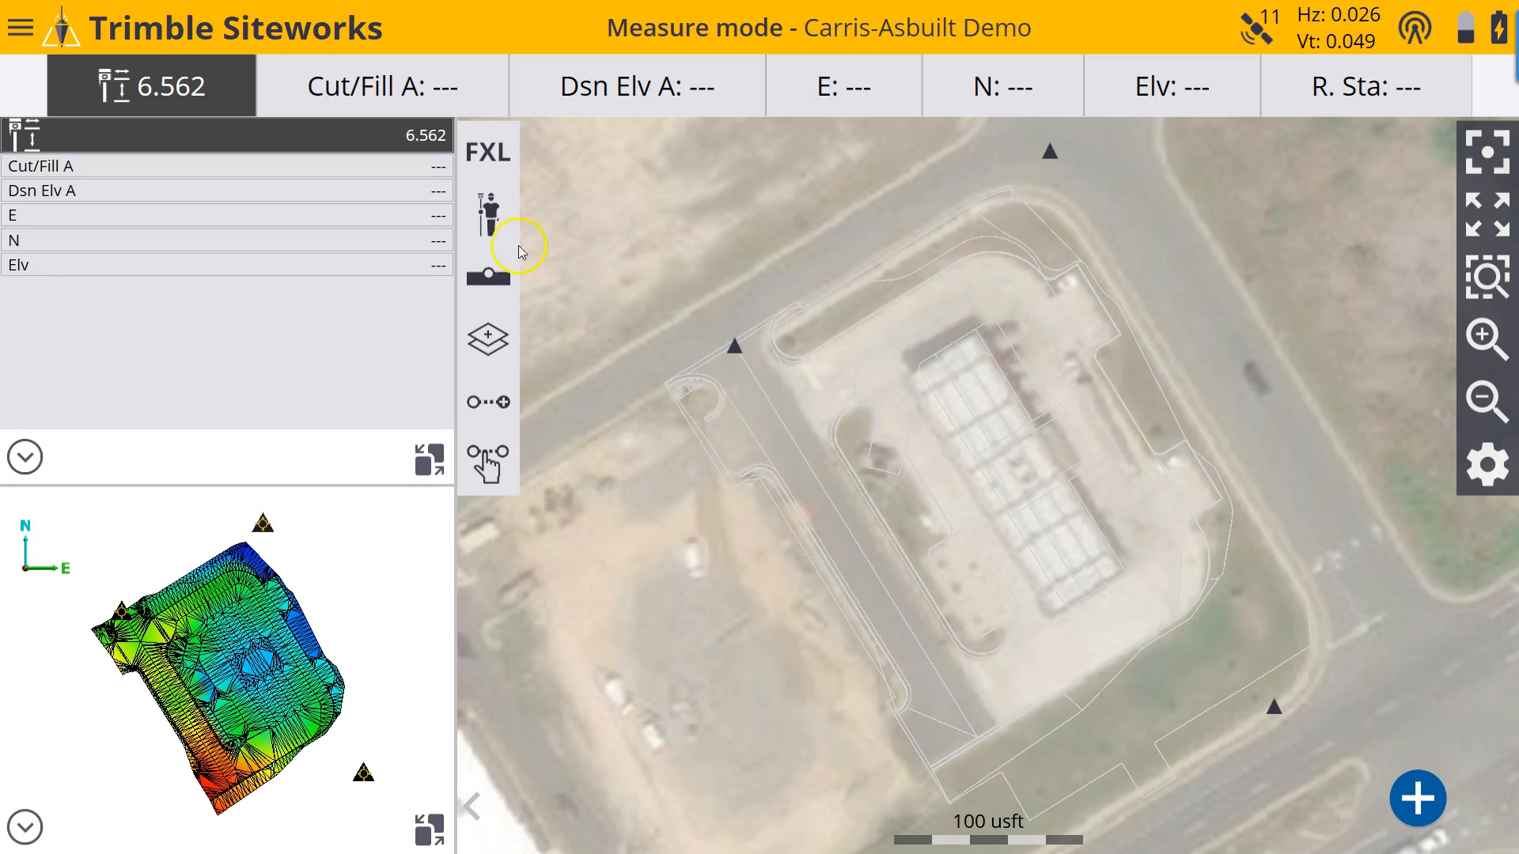
# Step: Move the emulated rover around the site to the end of the curved curb just southwest of the northwest control point
pyautogui.click(720, 367)
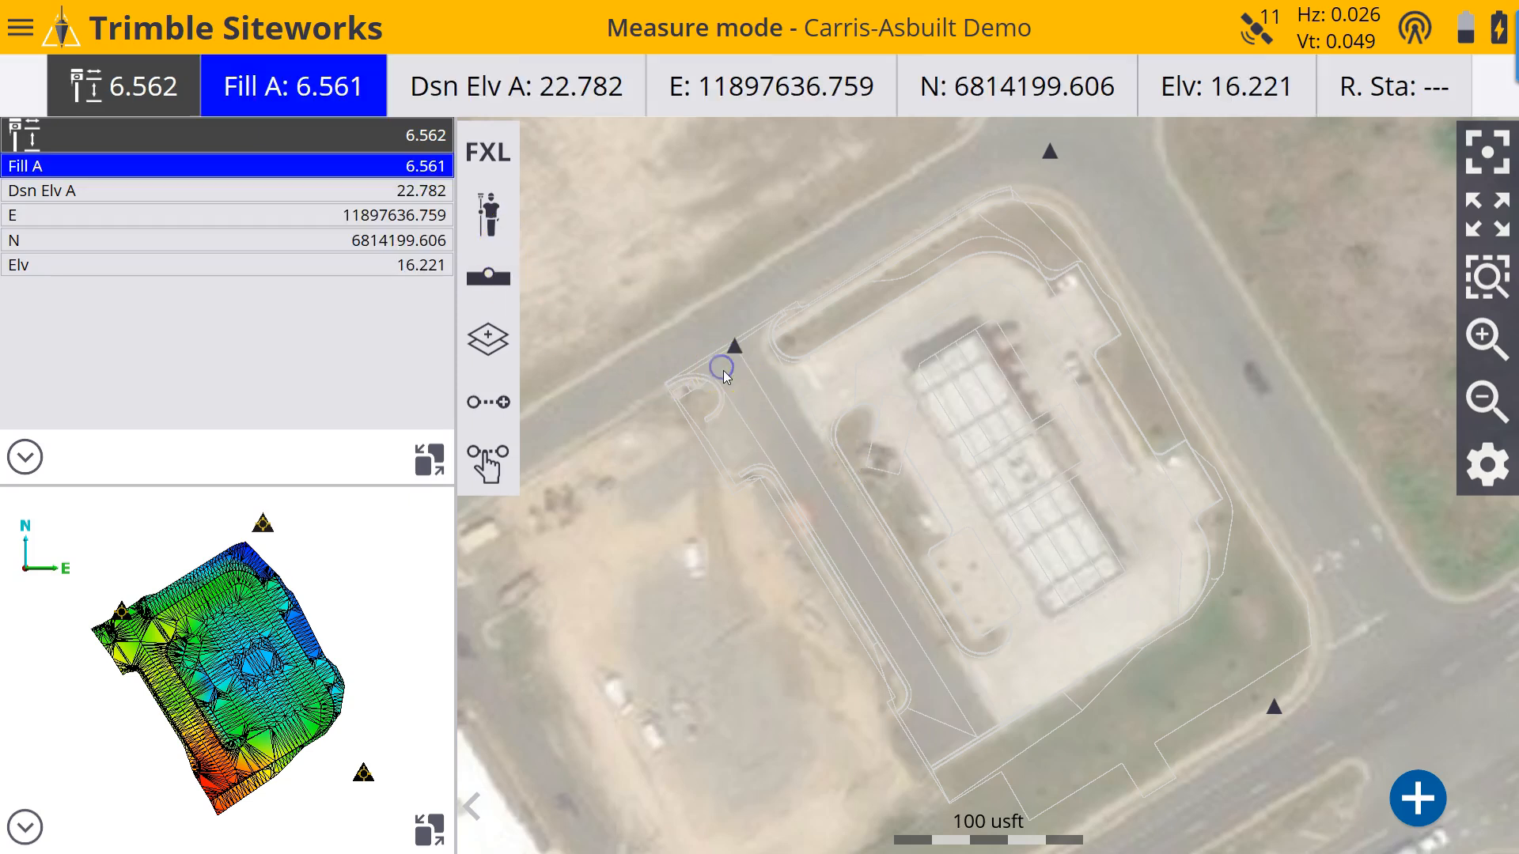
pyautogui.click(752, 393)
pyautogui.click(802, 394)
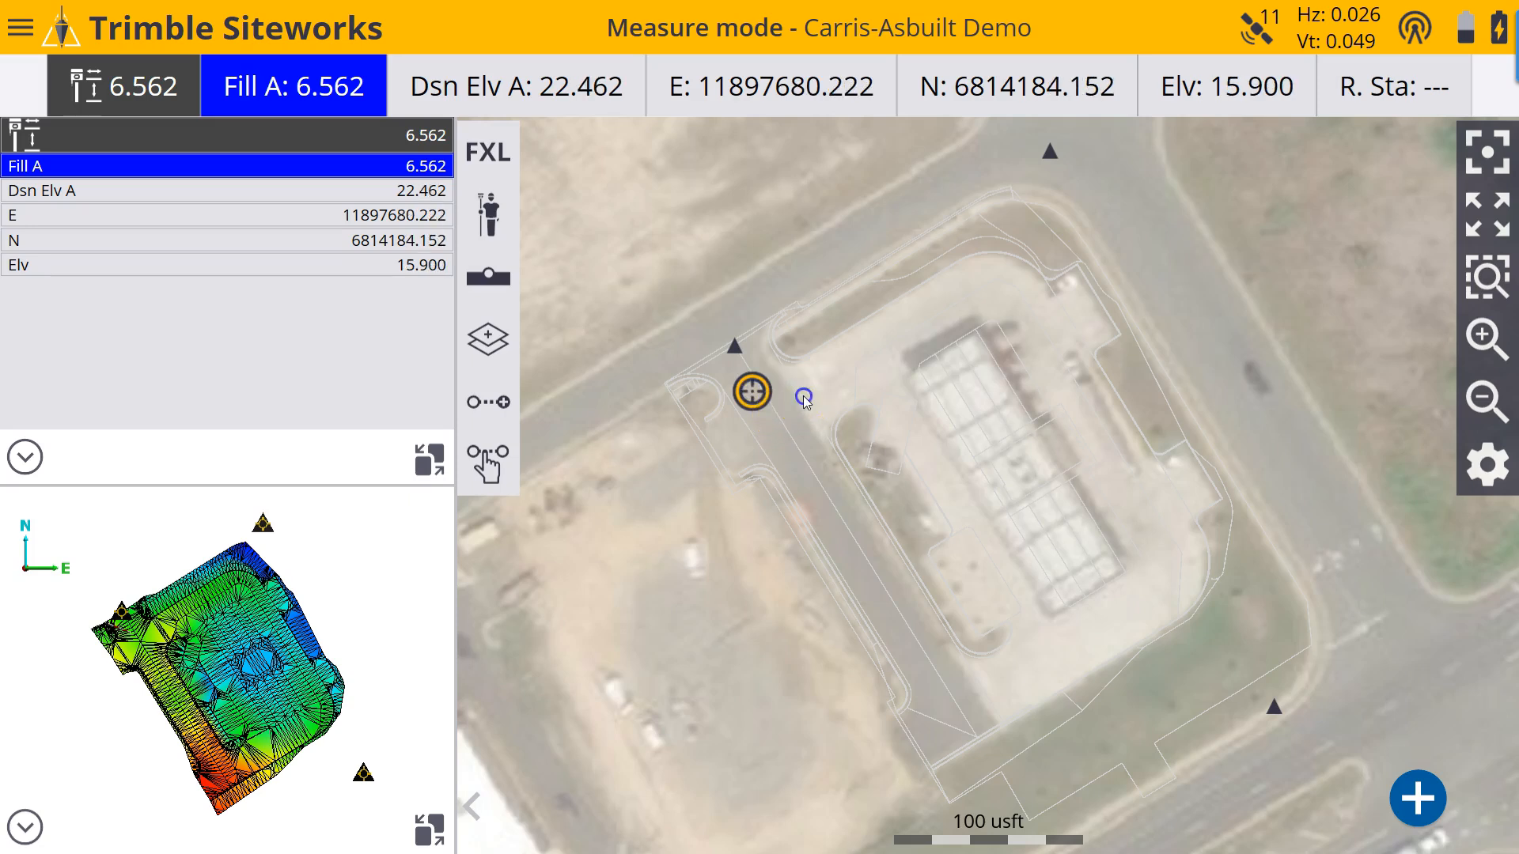
pyautogui.click(865, 360)
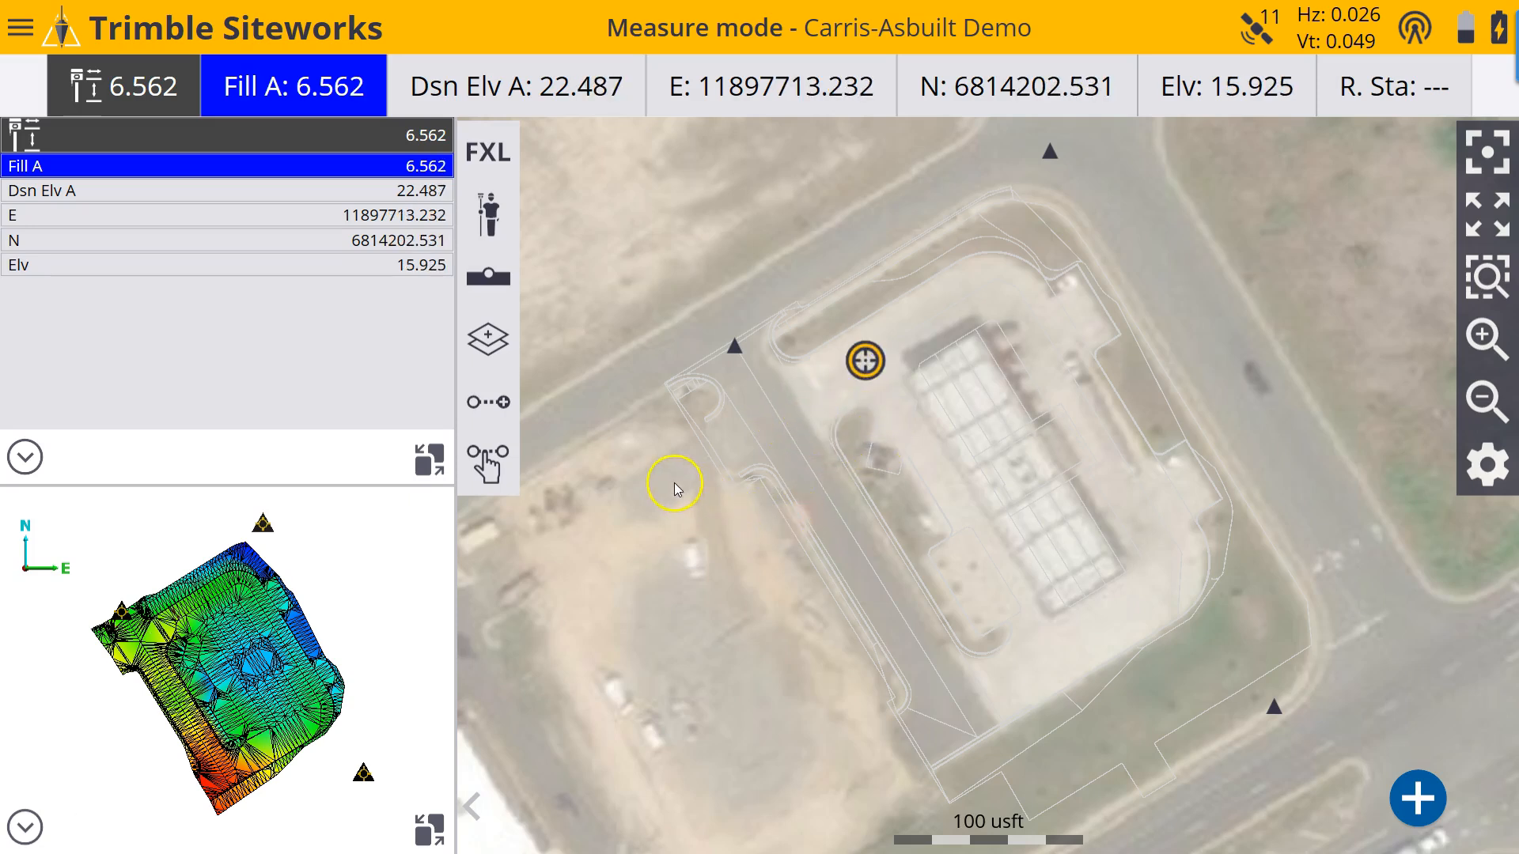
pyautogui.click(673, 528)
pyautogui.click(707, 466)
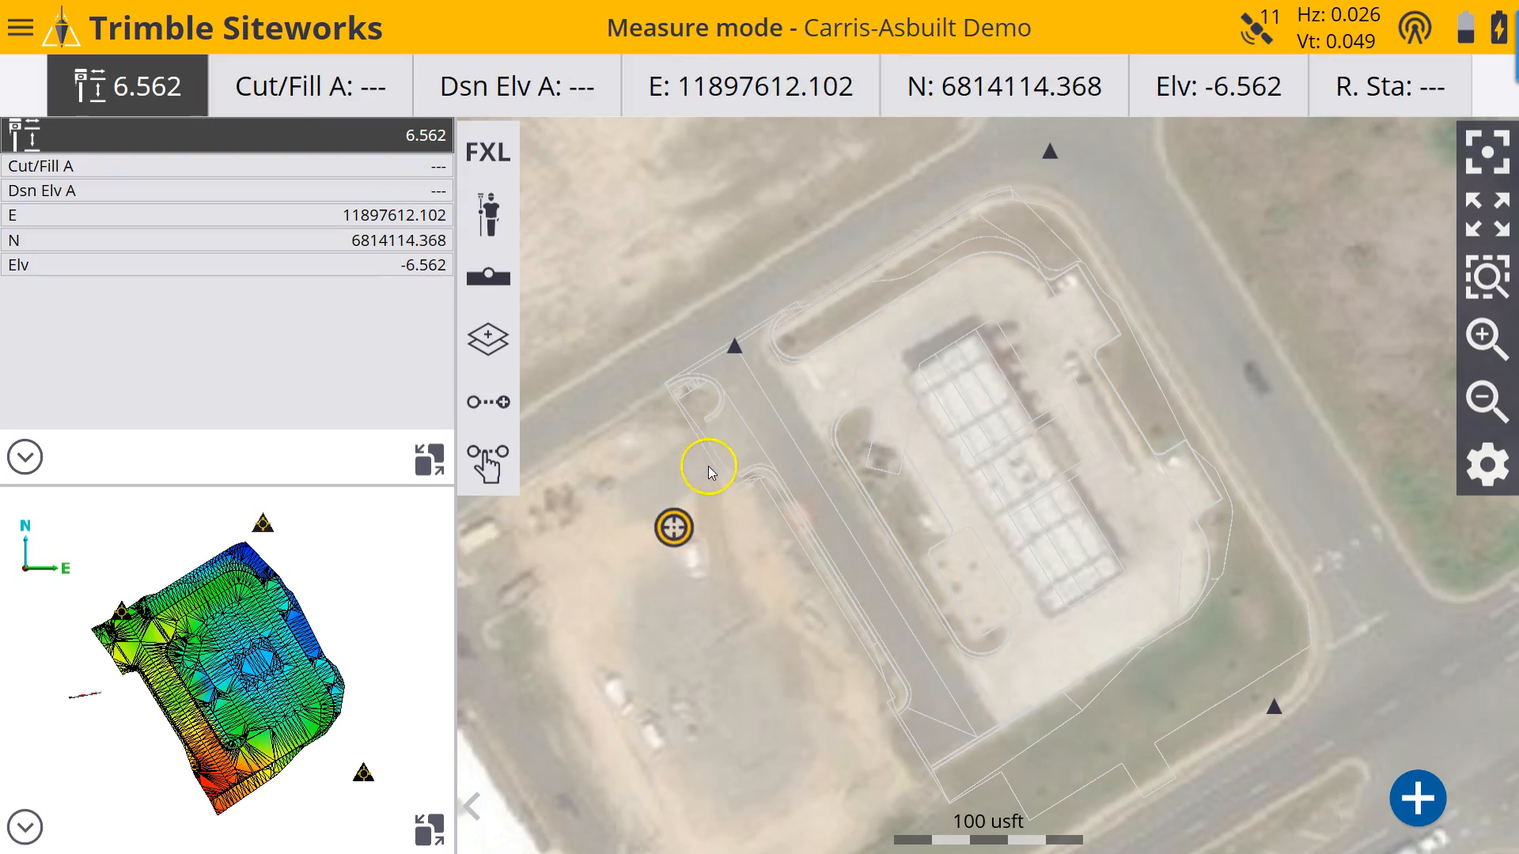
pyautogui.click(705, 416)
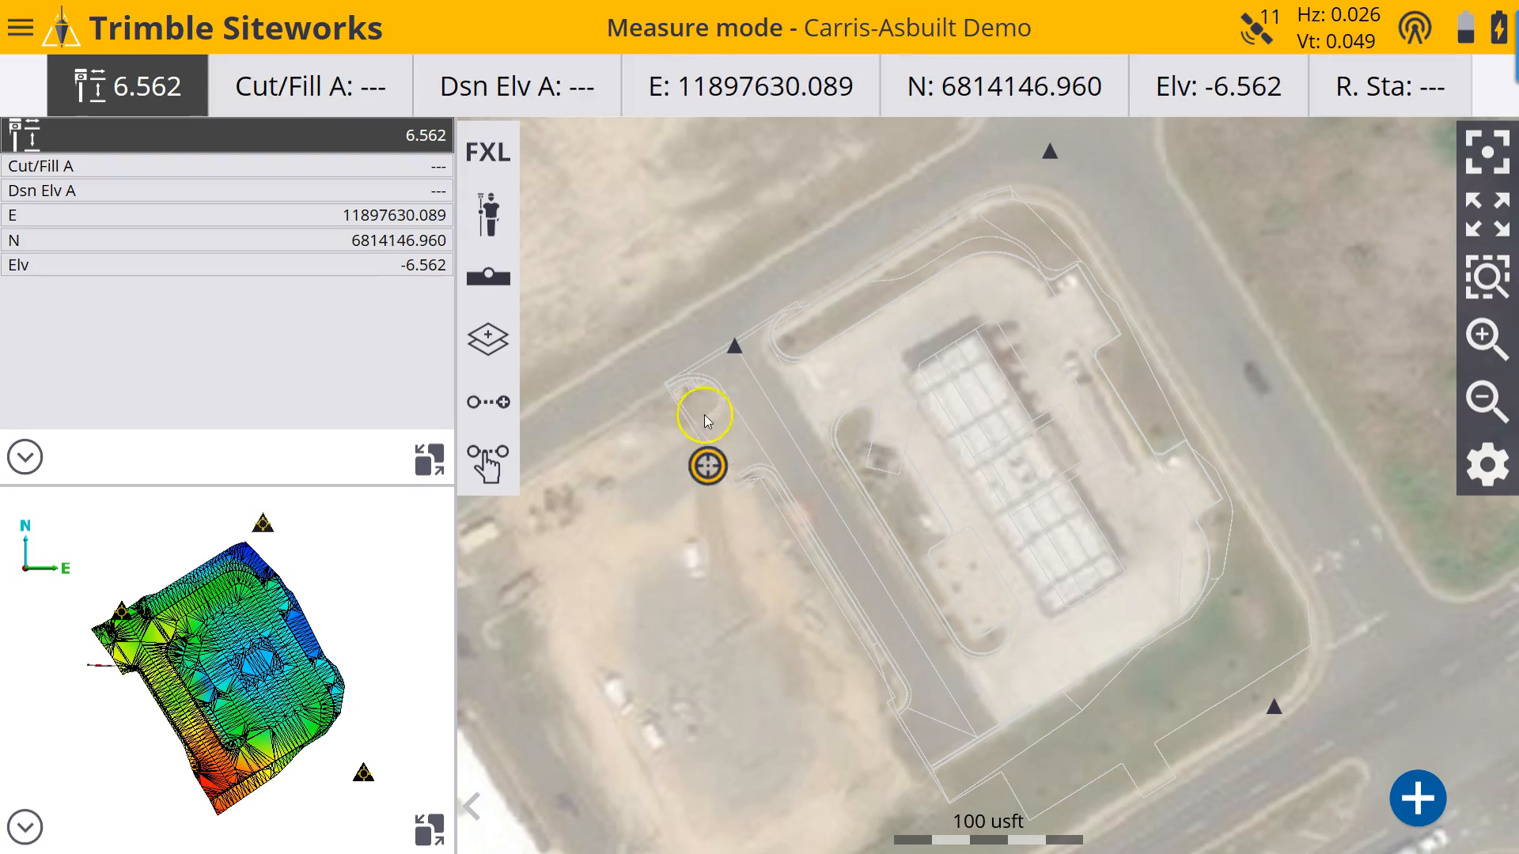
pyautogui.click(676, 379)
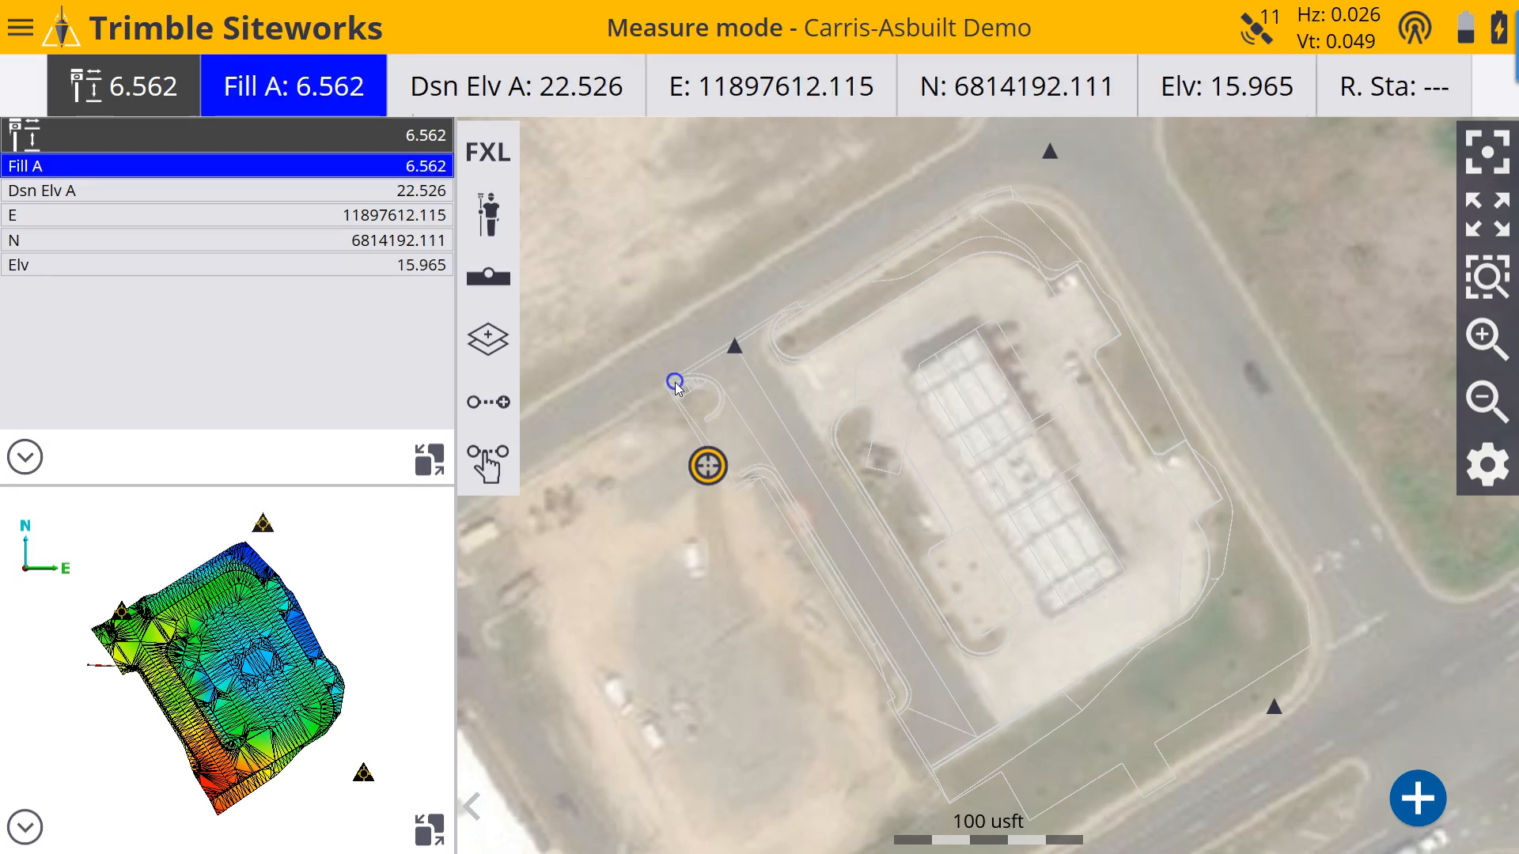
# Step: Set the standing mode antenna height to 0
pyautogui.click(336, 138)
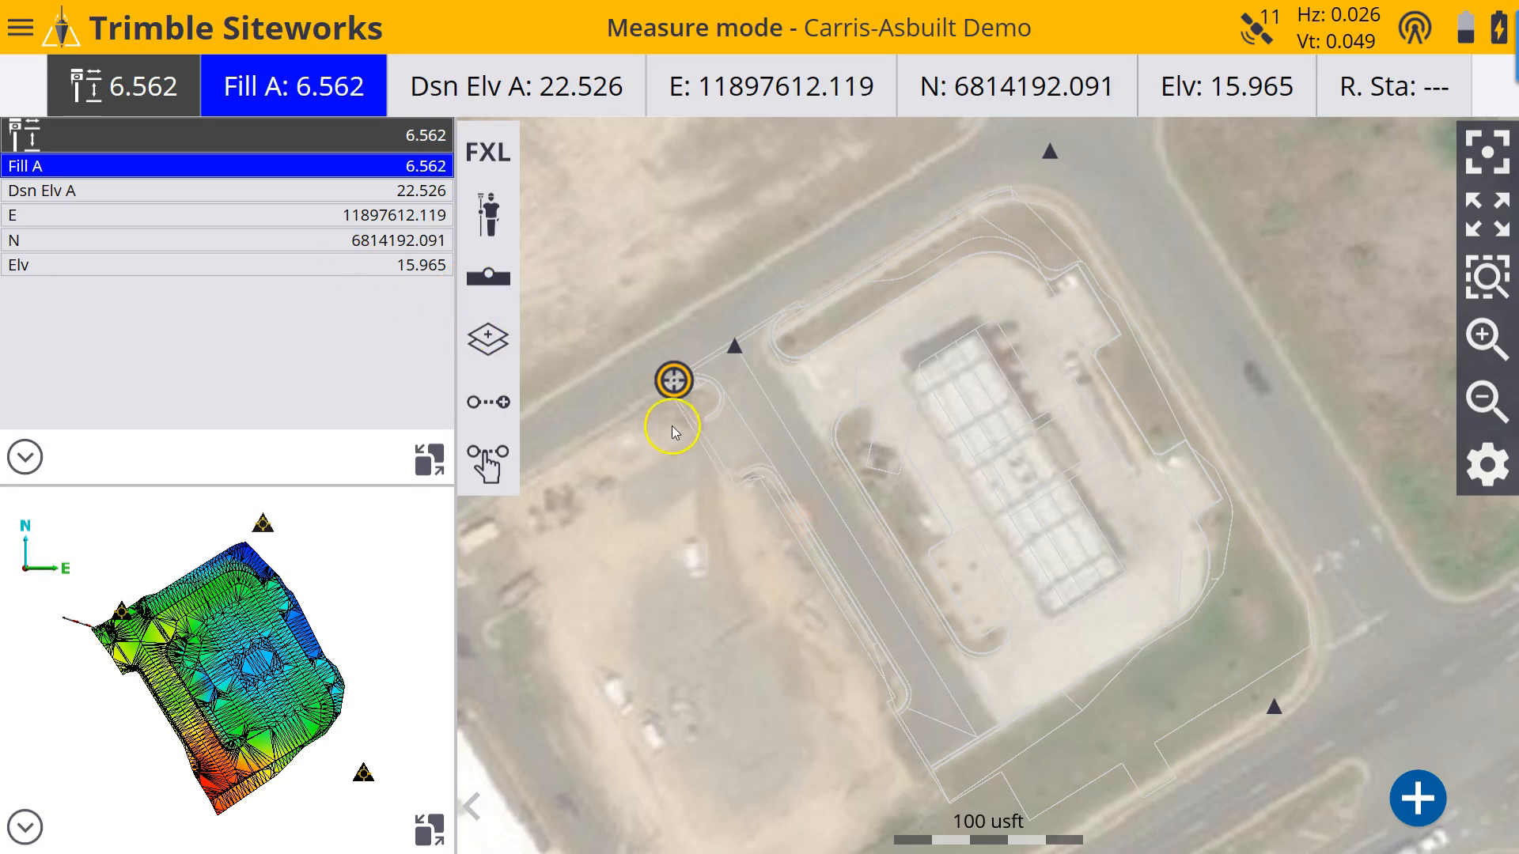
pyautogui.click(127, 96)
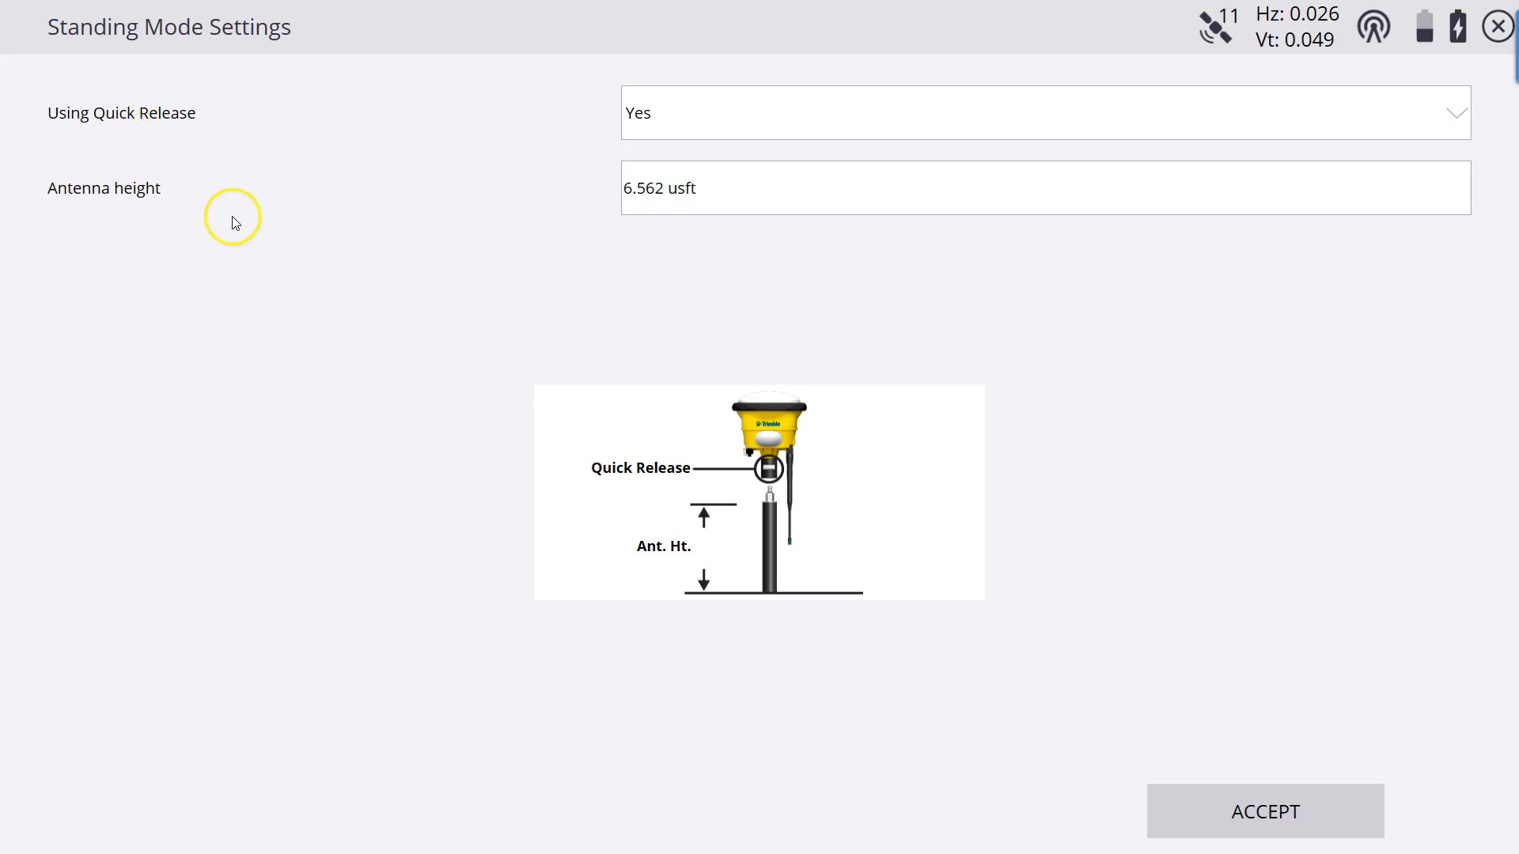
pyautogui.click(697, 214)
pyautogui.write('0')
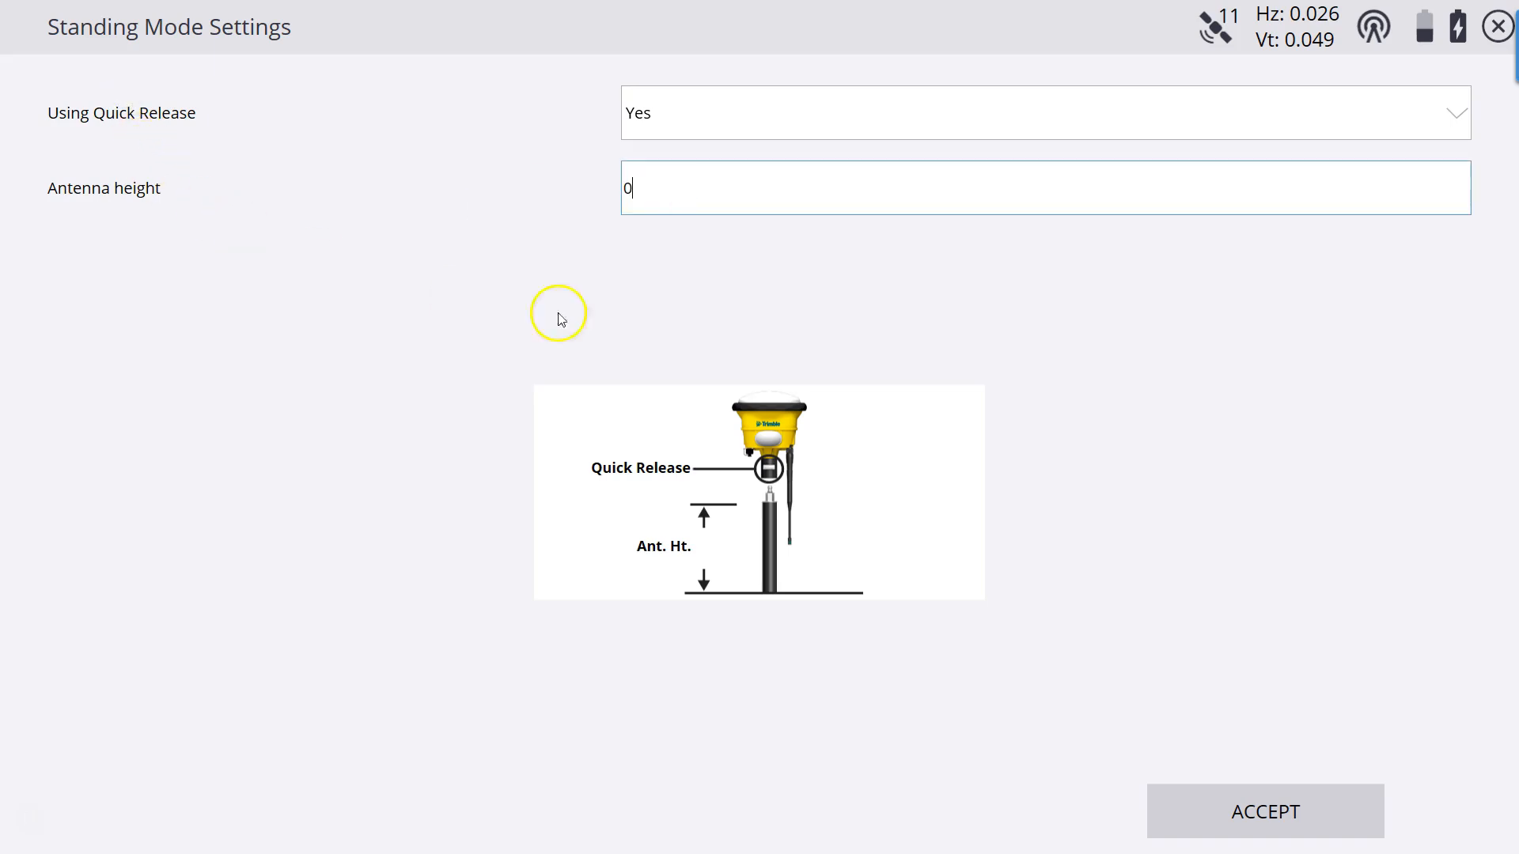
pyautogui.click(1203, 814)
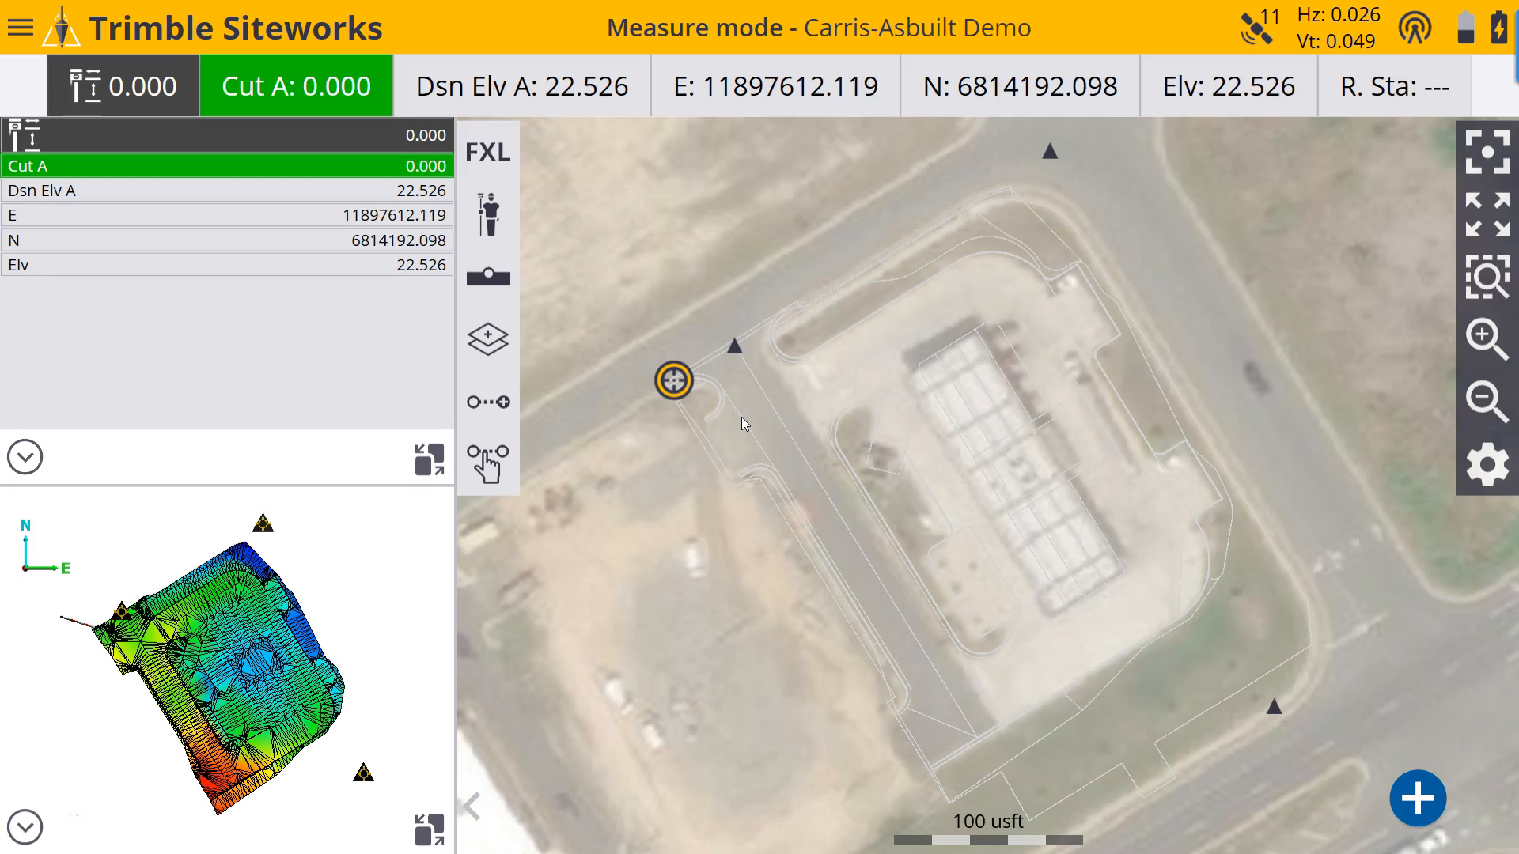
# Step: Zoom to the curved curb by the northwest control point and place the rover on the curb line's western end
pyautogui.click(1488, 277)
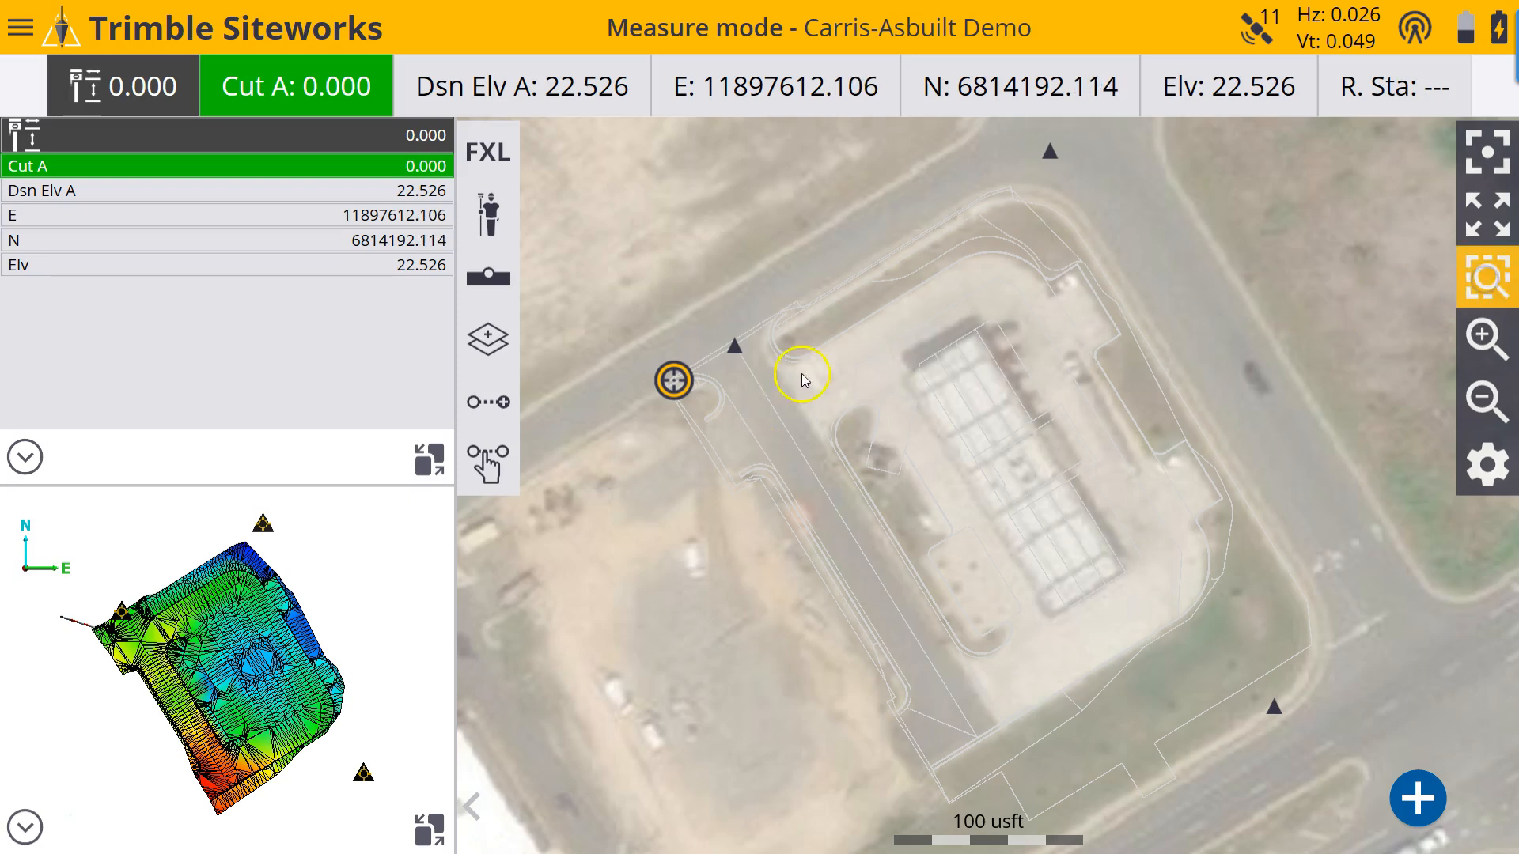
pyautogui.moveTo(662, 366); pyautogui.dragTo(750, 448)
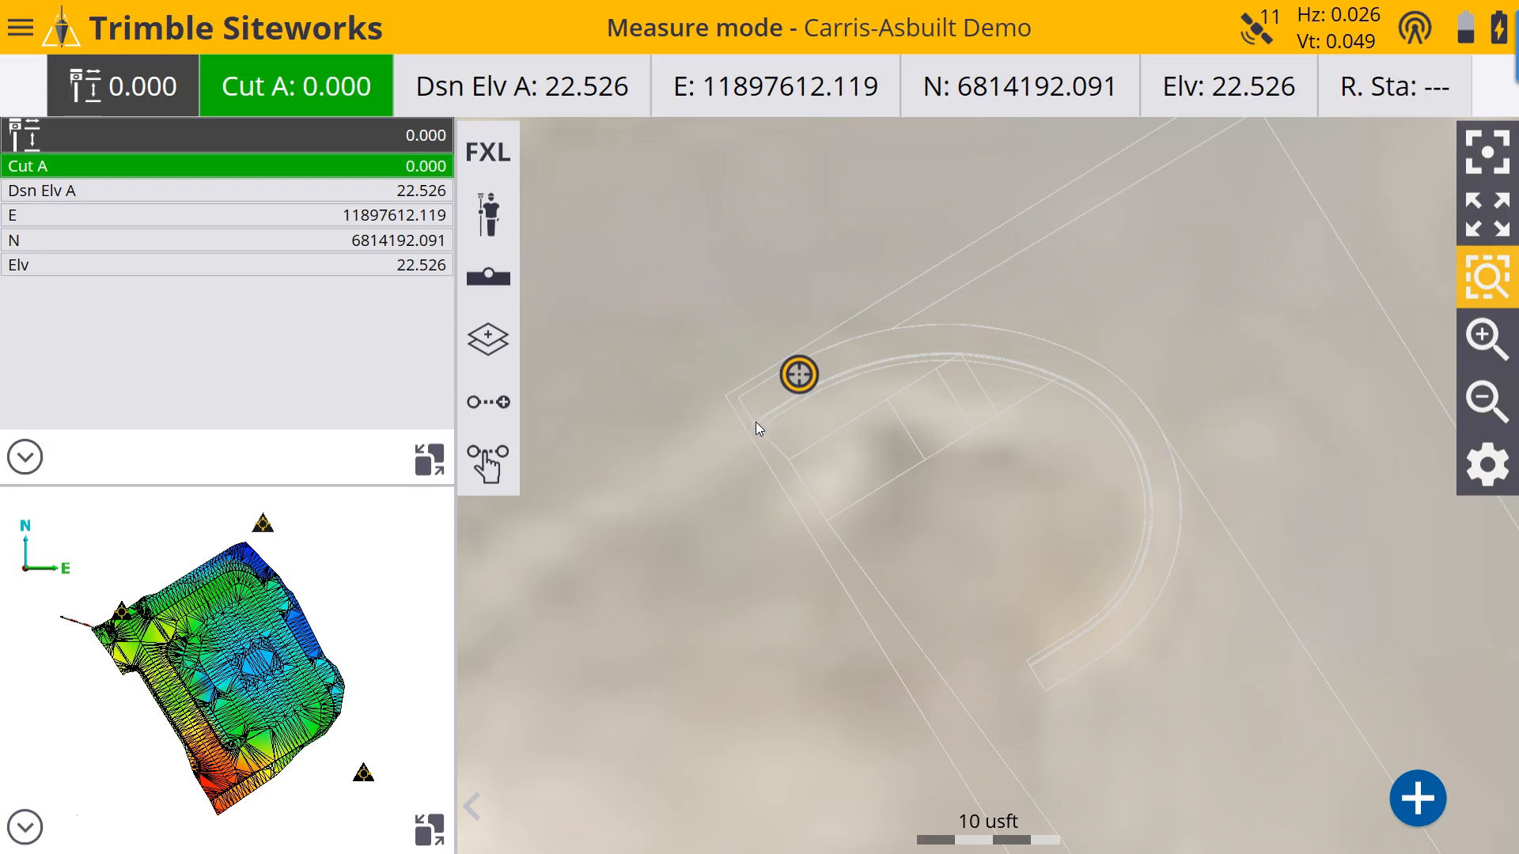
pyautogui.click(1469, 298)
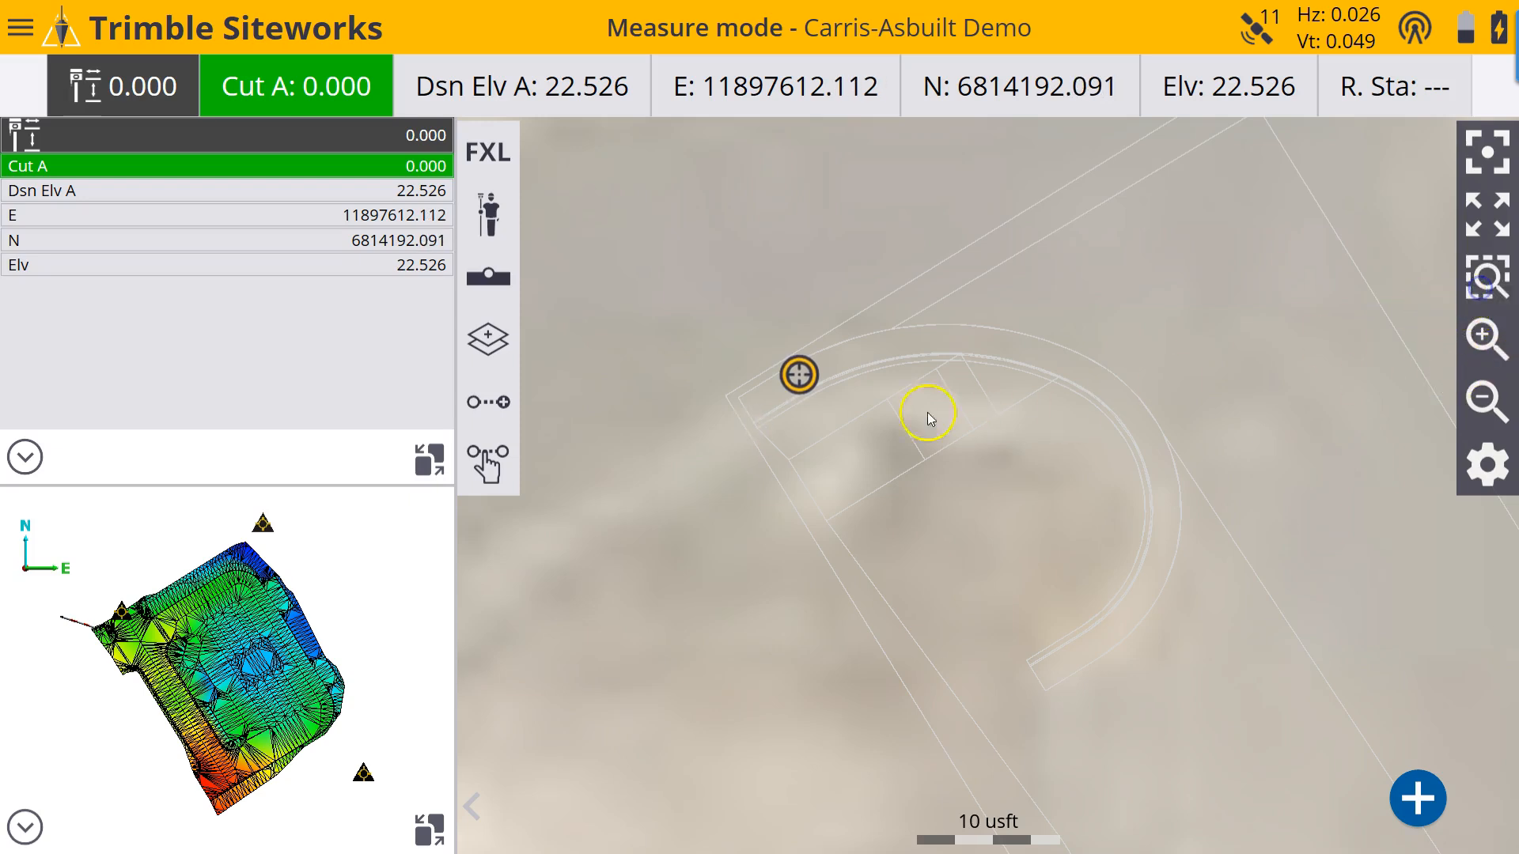
pyautogui.click(756, 420)
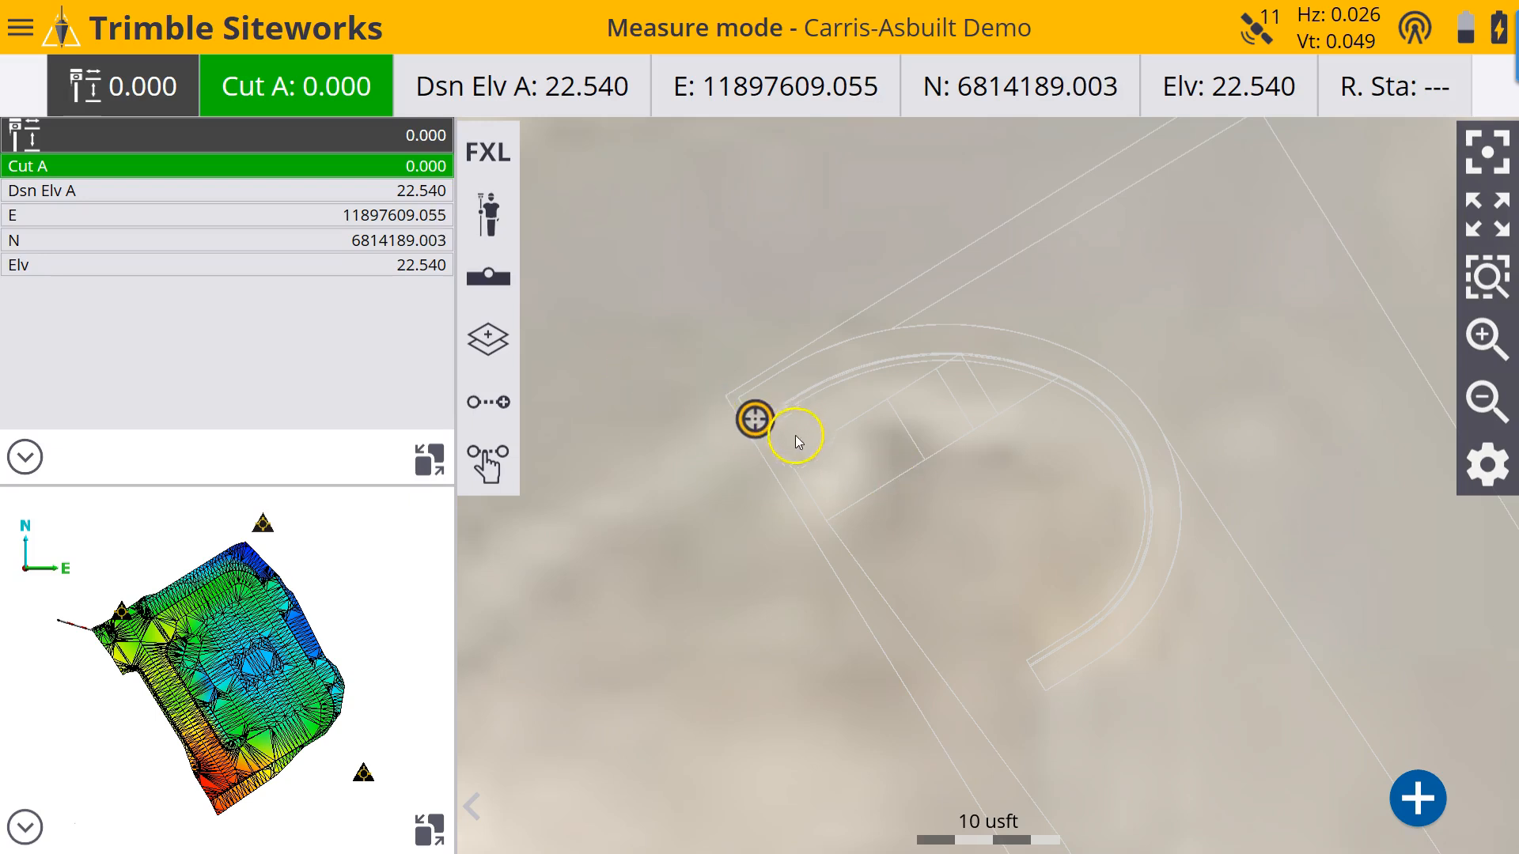
# Step: Select the C1B feature code and measure the first curb point at the rover's position
pyautogui.click(503, 158)
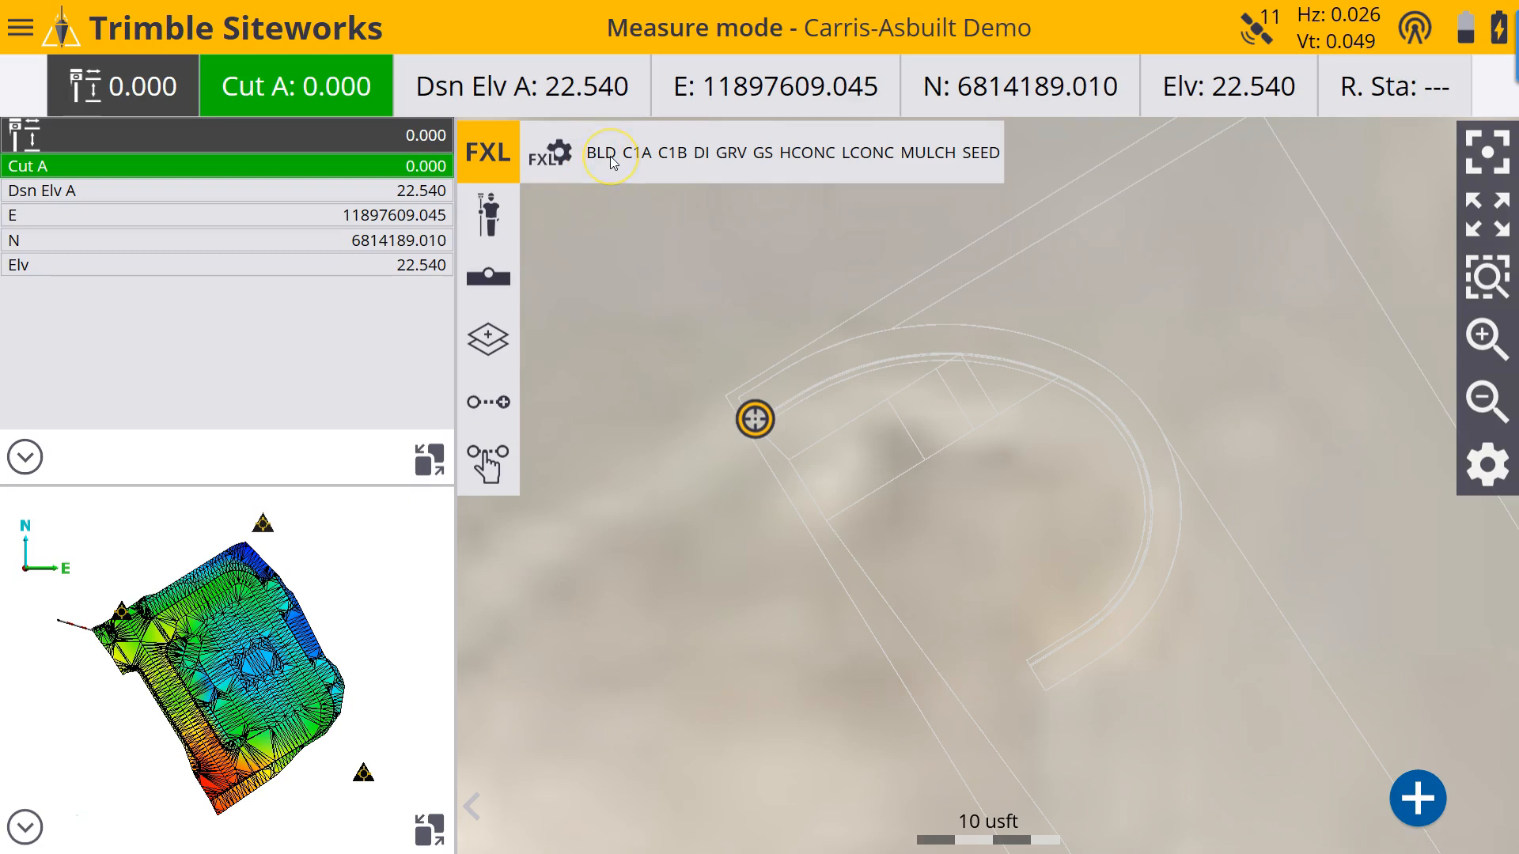
pyautogui.click(667, 159)
pyautogui.click(676, 168)
pyautogui.click(670, 155)
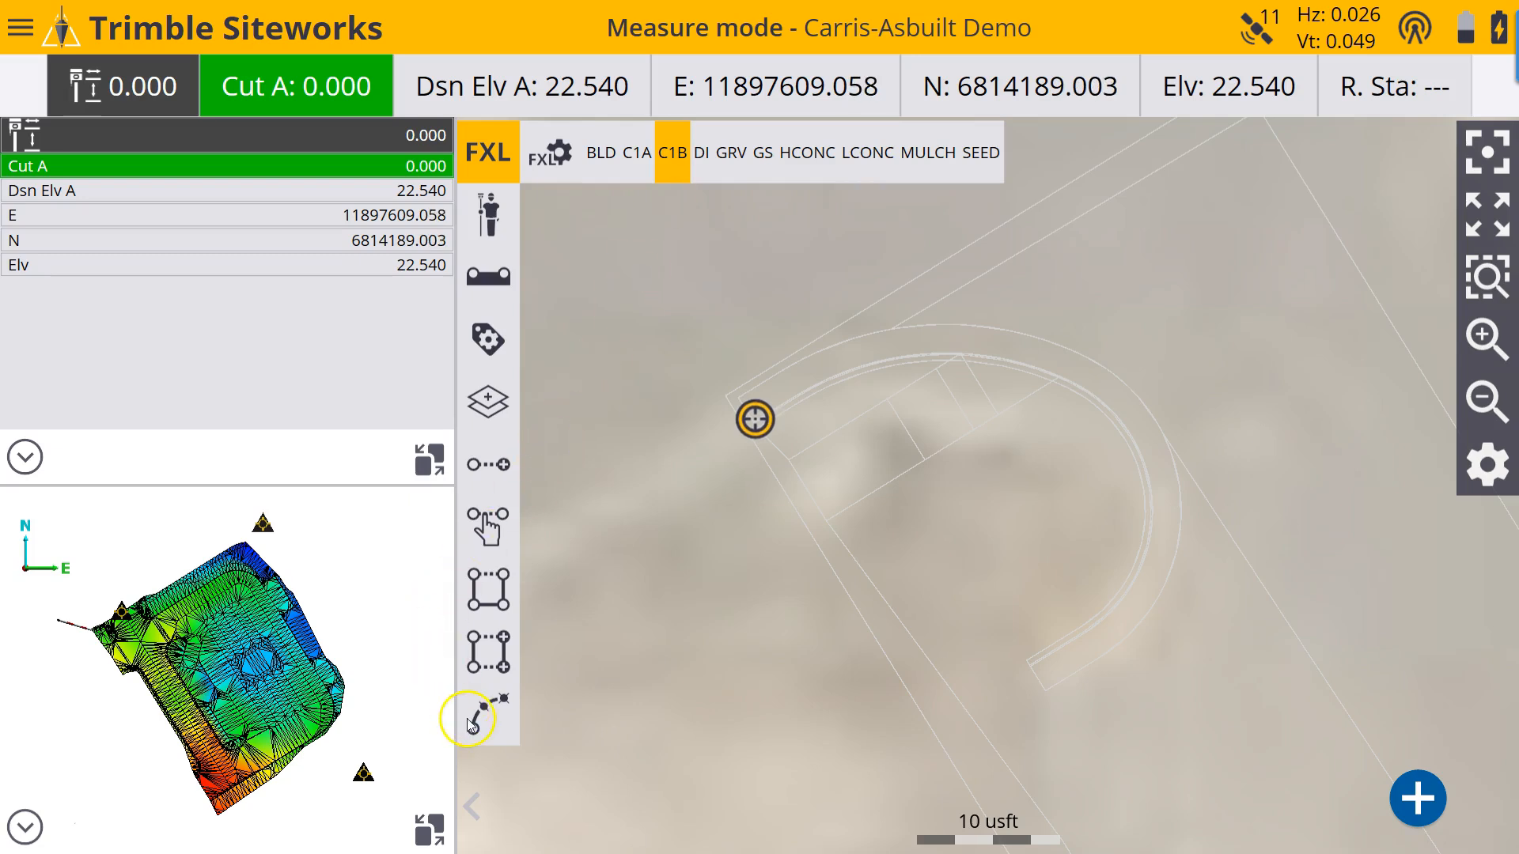
pyautogui.click(1419, 804)
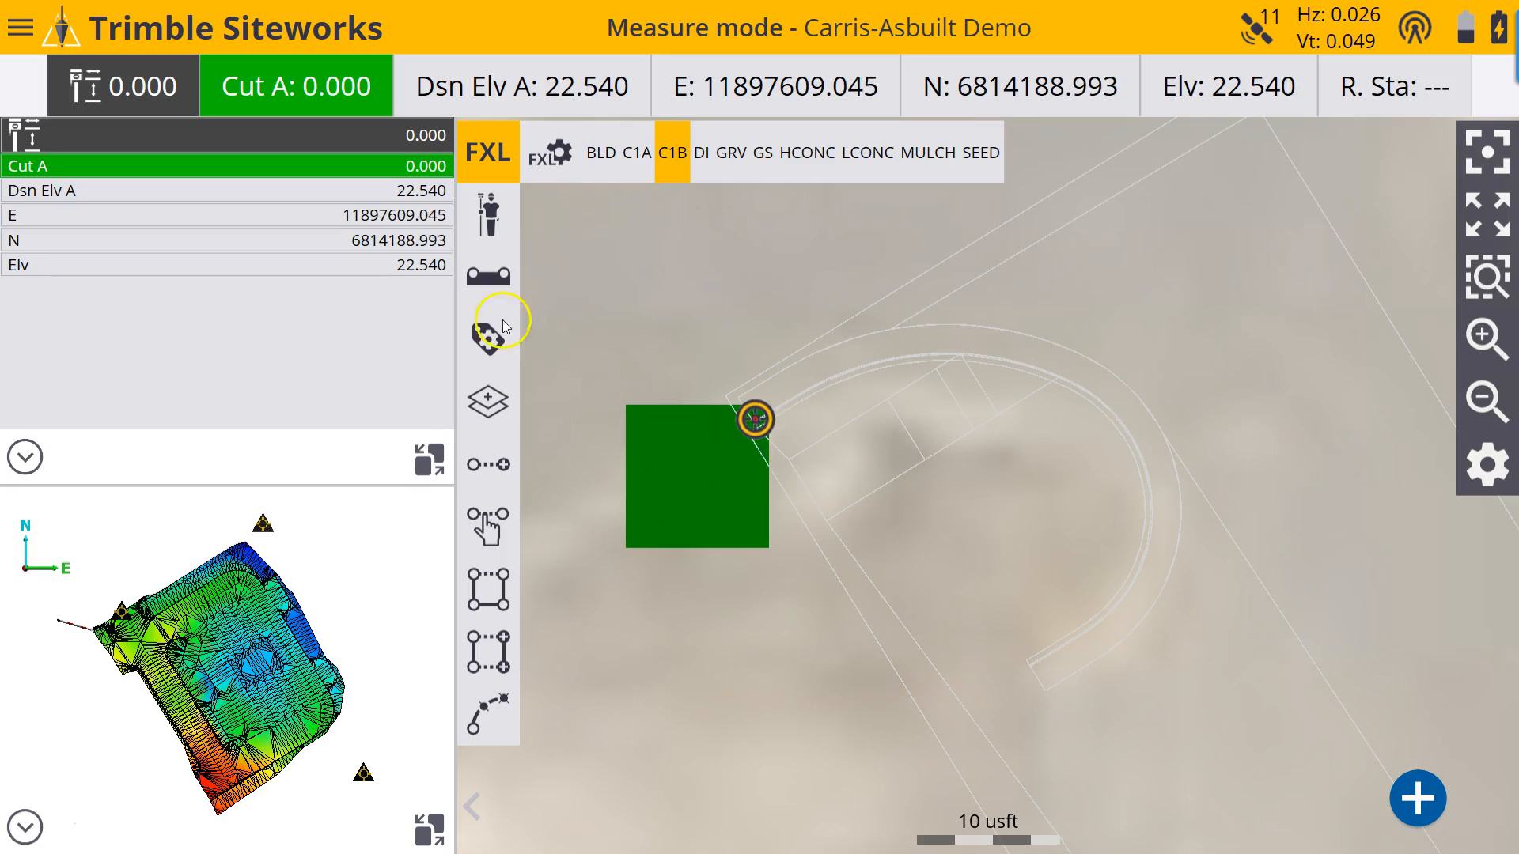
# Step: Turn off the coverage grid in the map's measure display options
pyautogui.click(22, 30)
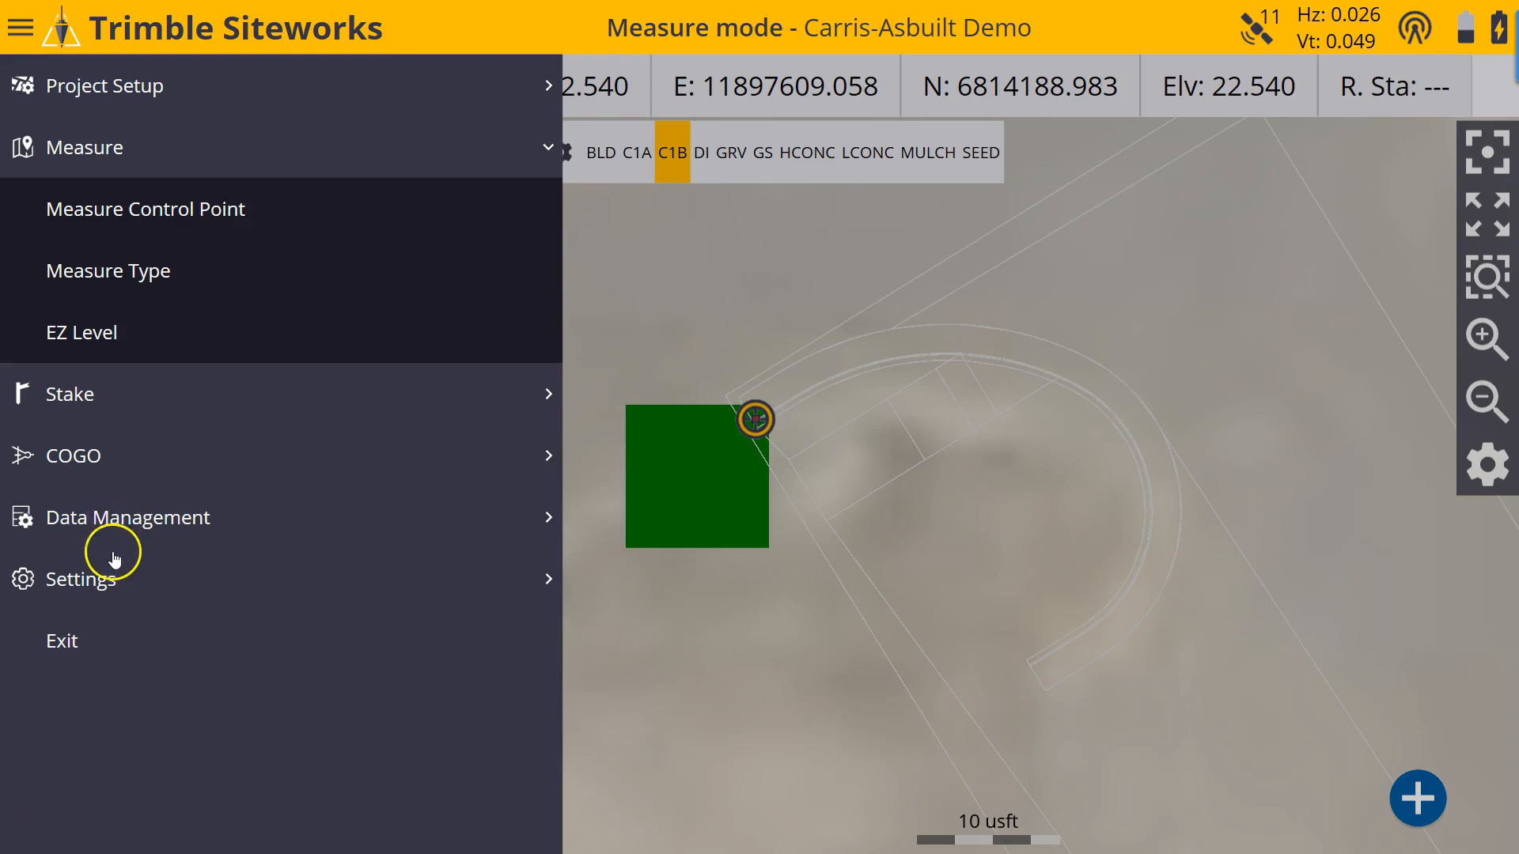
pyautogui.click(114, 580)
pyautogui.click(158, 216)
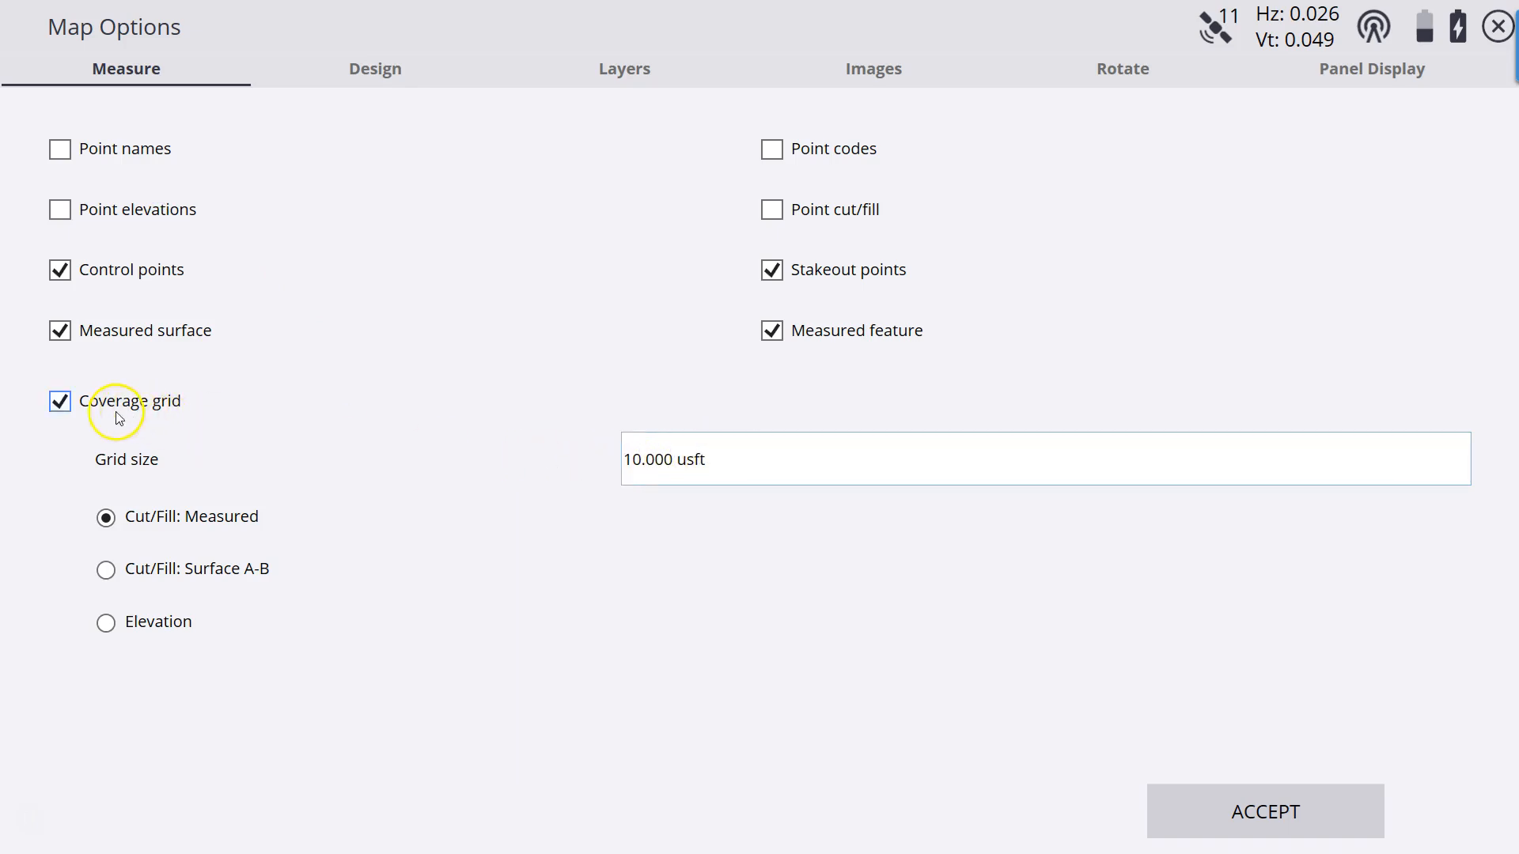
pyautogui.click(61, 402)
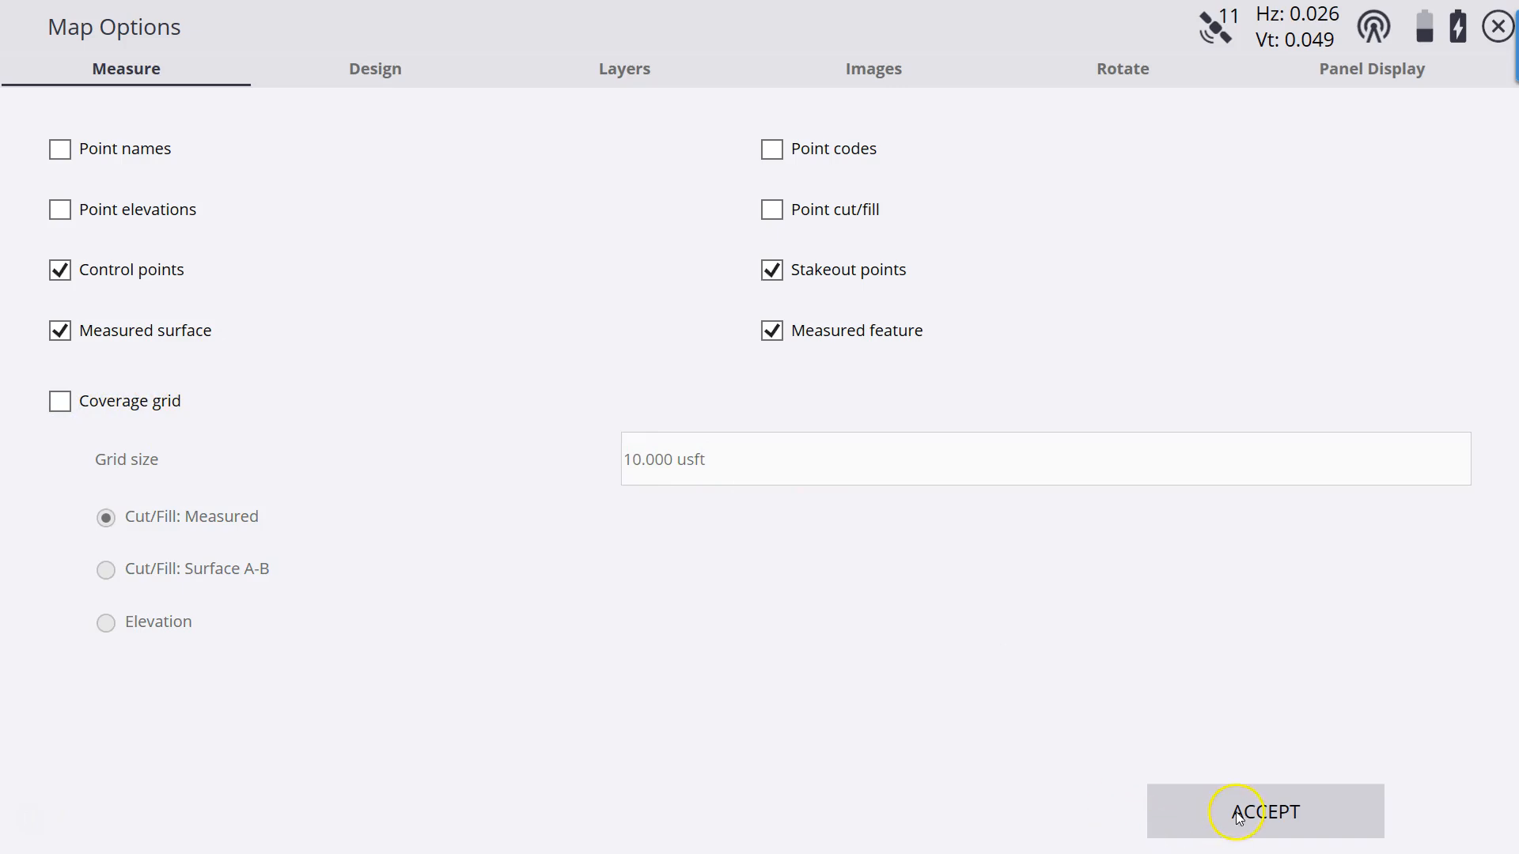
pyautogui.click(1235, 811)
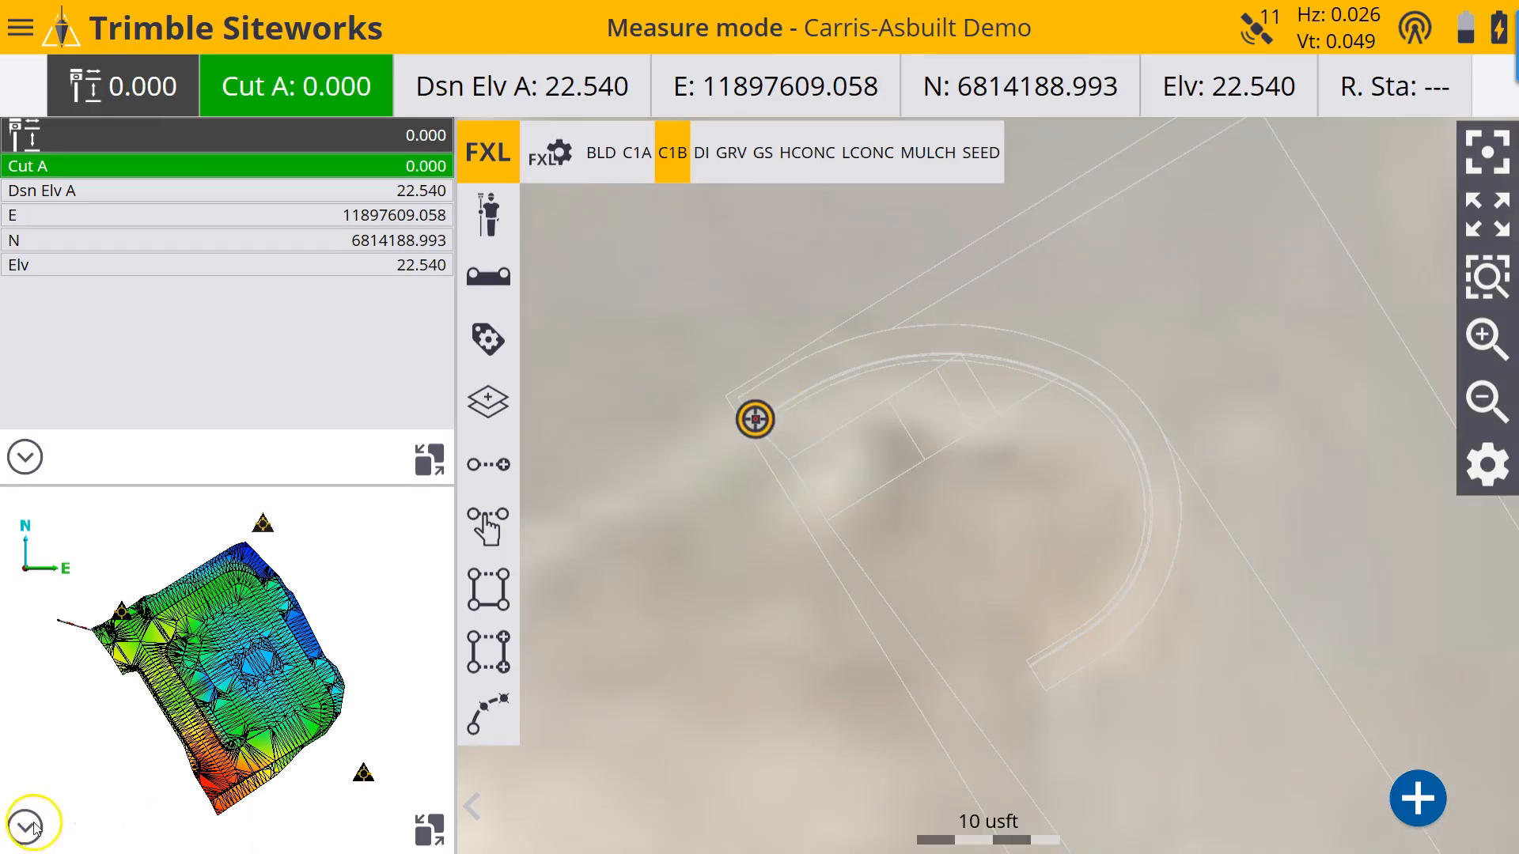
# Step: Move the rover along the curb from the first C1B point to where its curve begins
pyautogui.click(770, 446)
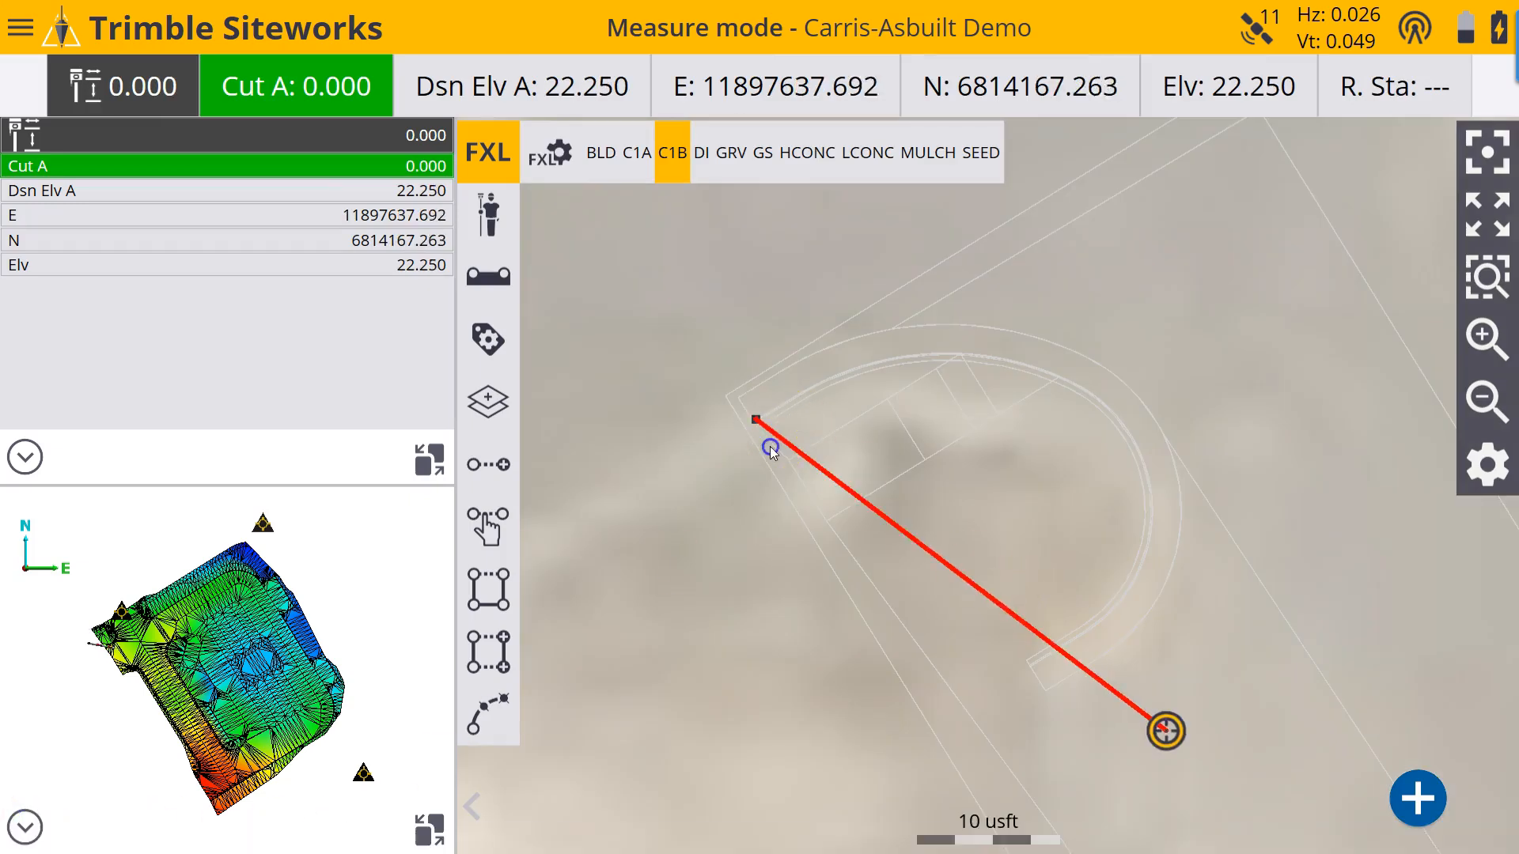
pyautogui.click(709, 451)
pyautogui.click(688, 356)
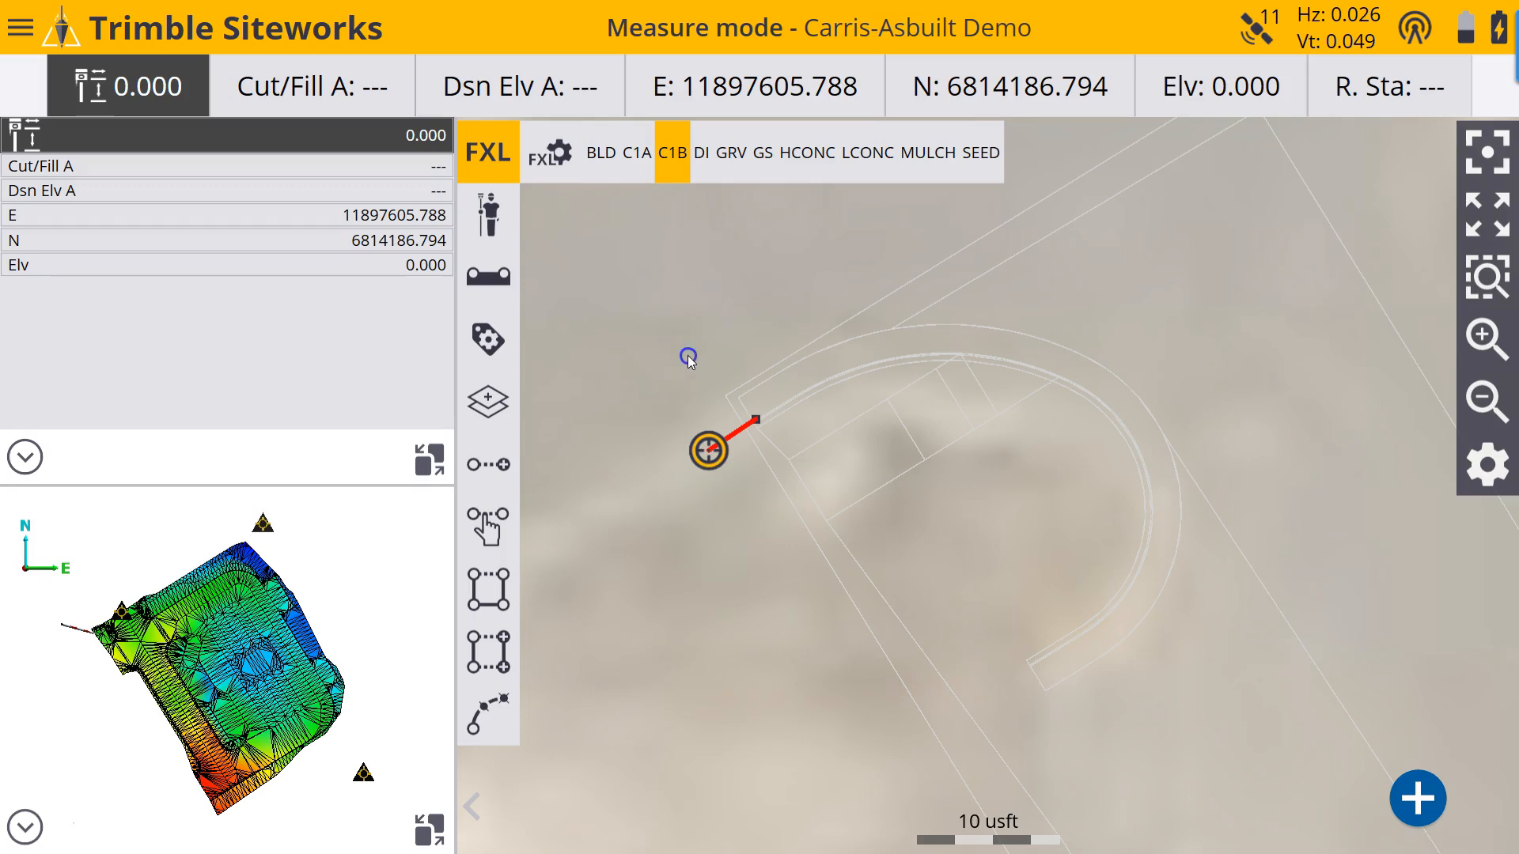
pyautogui.click(728, 349)
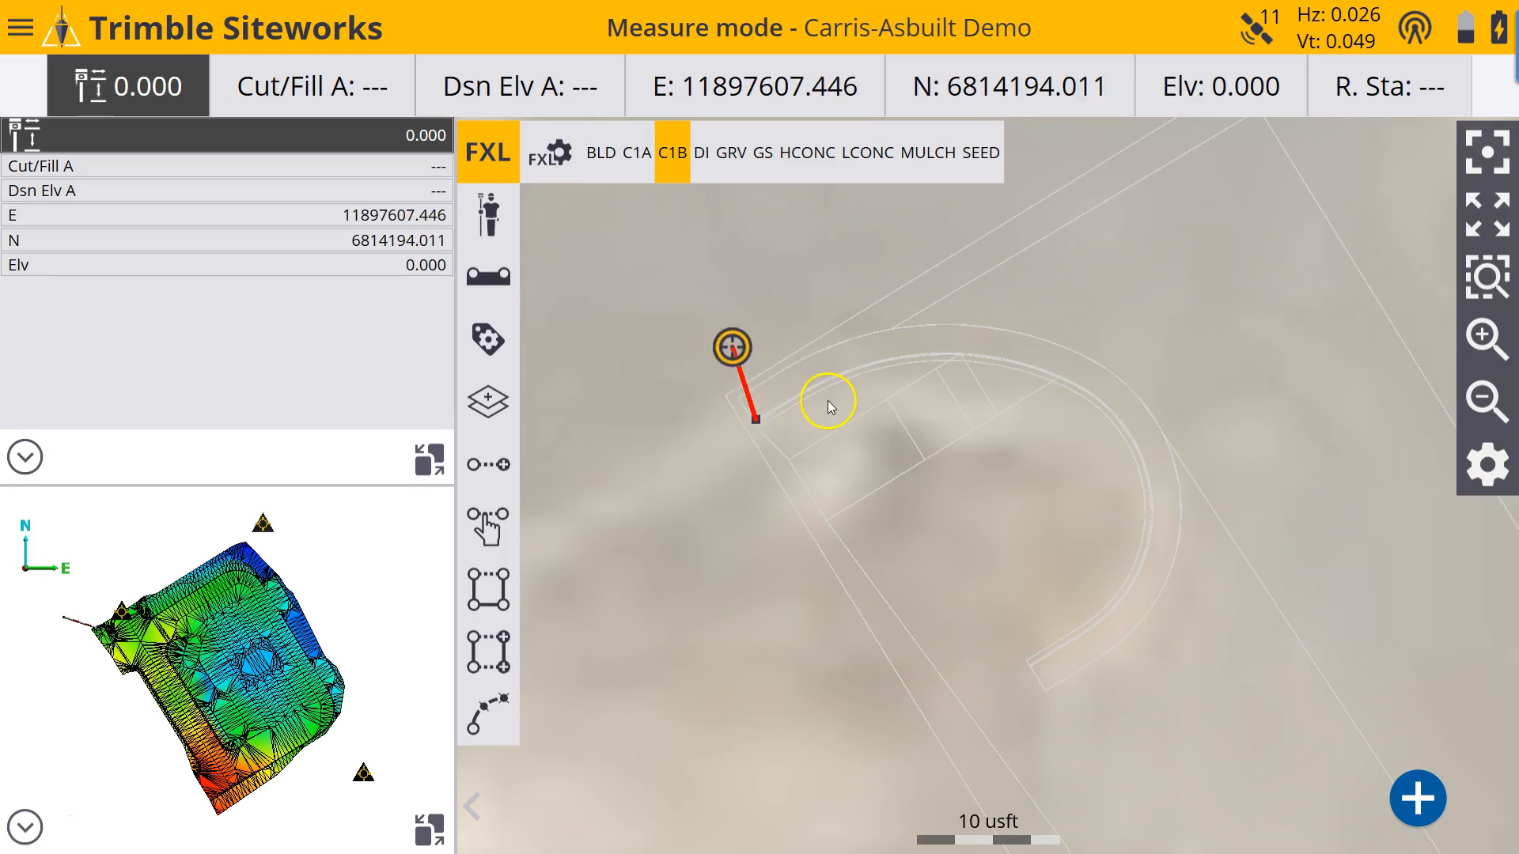
pyautogui.click(809, 389)
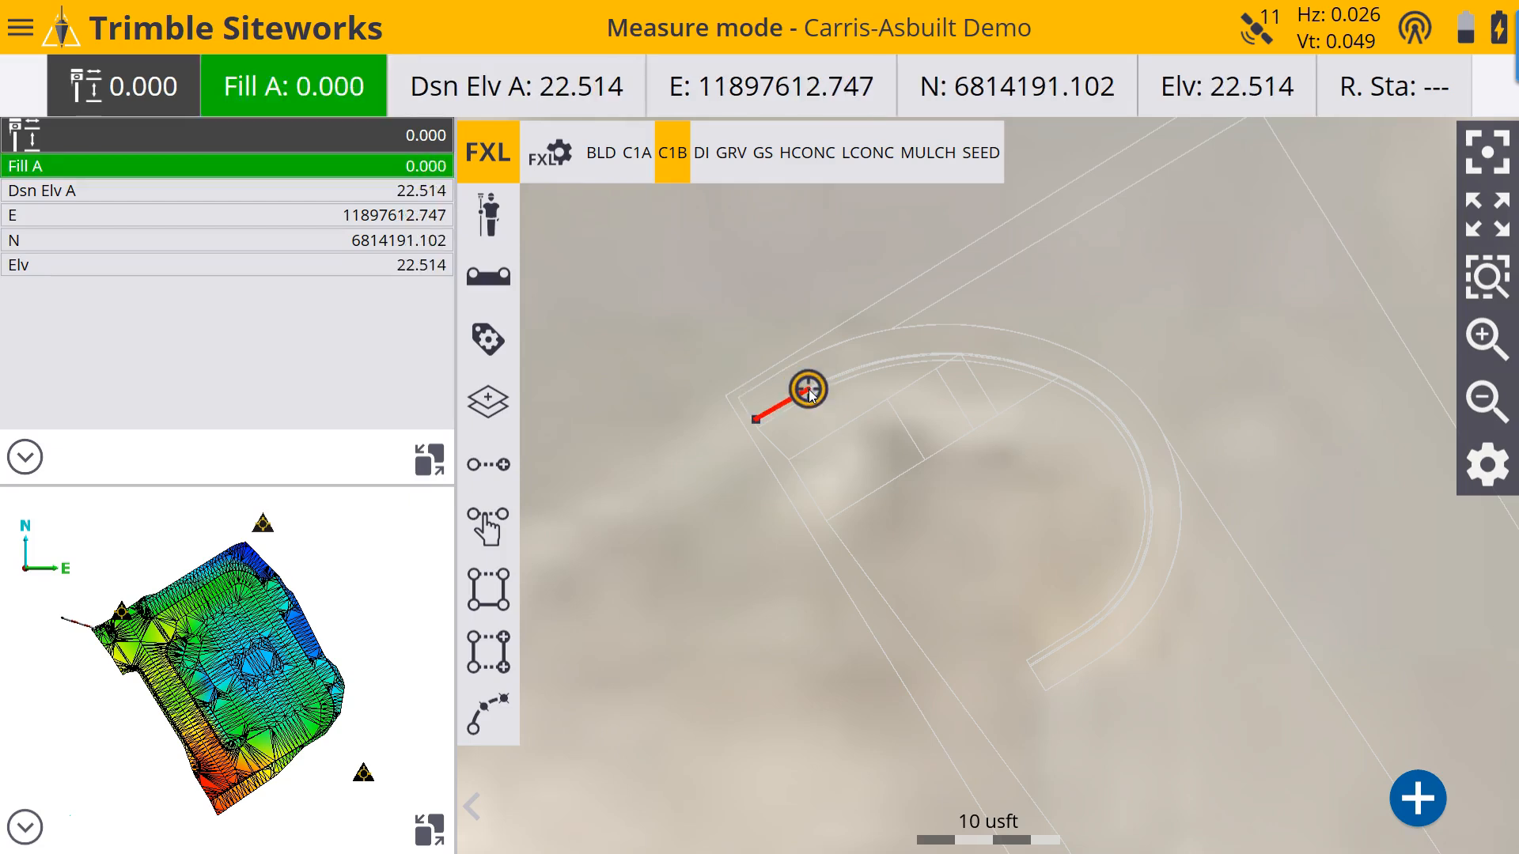
pyautogui.click(825, 422)
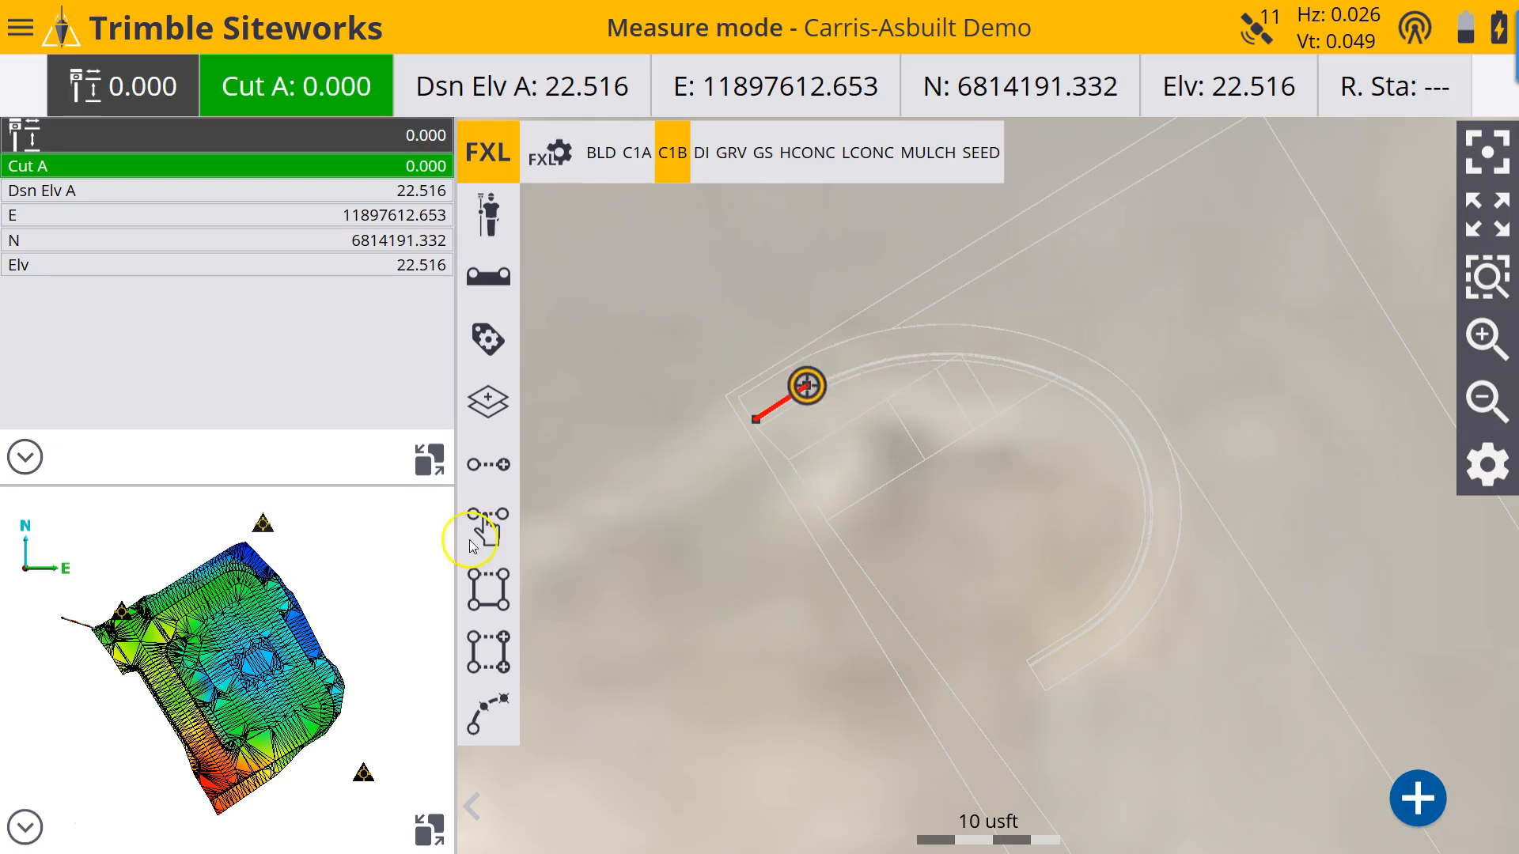
# Step: Start an arc on the C1B curb line and measure arc points along the northern part of the curve
pyautogui.click(492, 725)
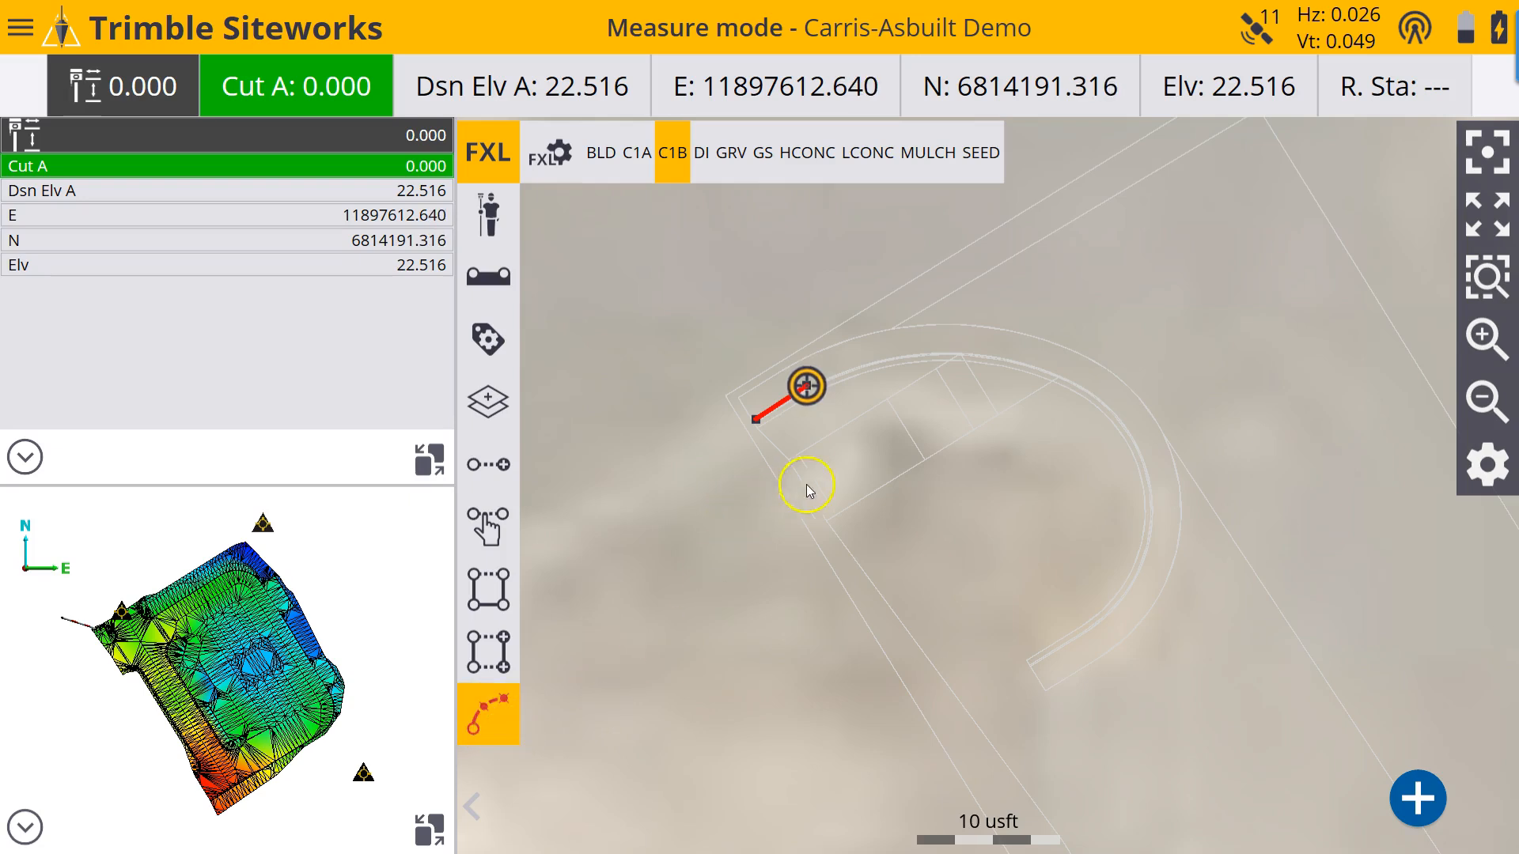
pyautogui.click(881, 360)
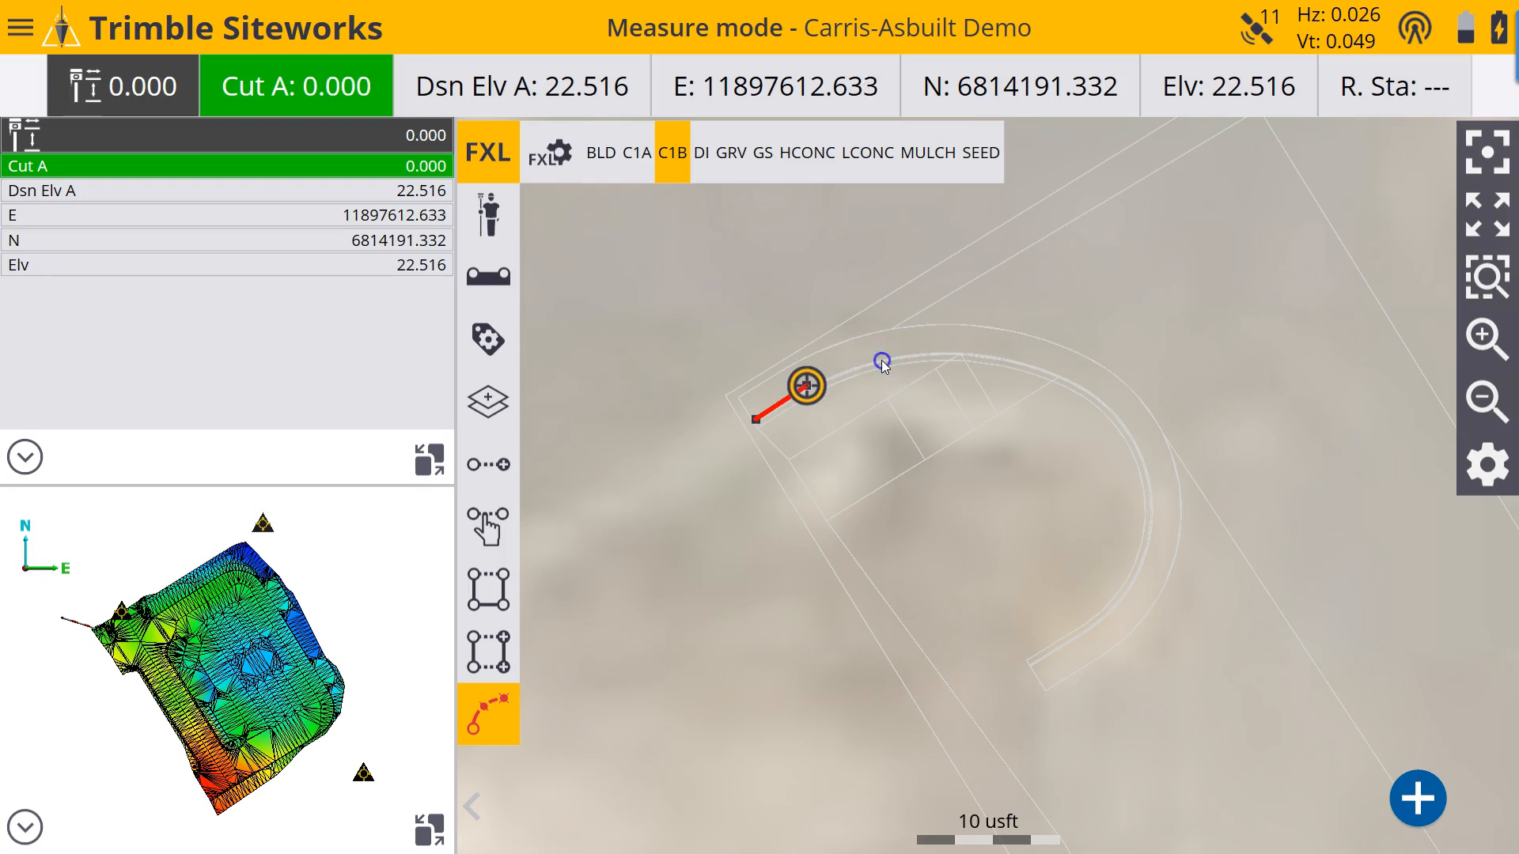
pyautogui.click(1424, 791)
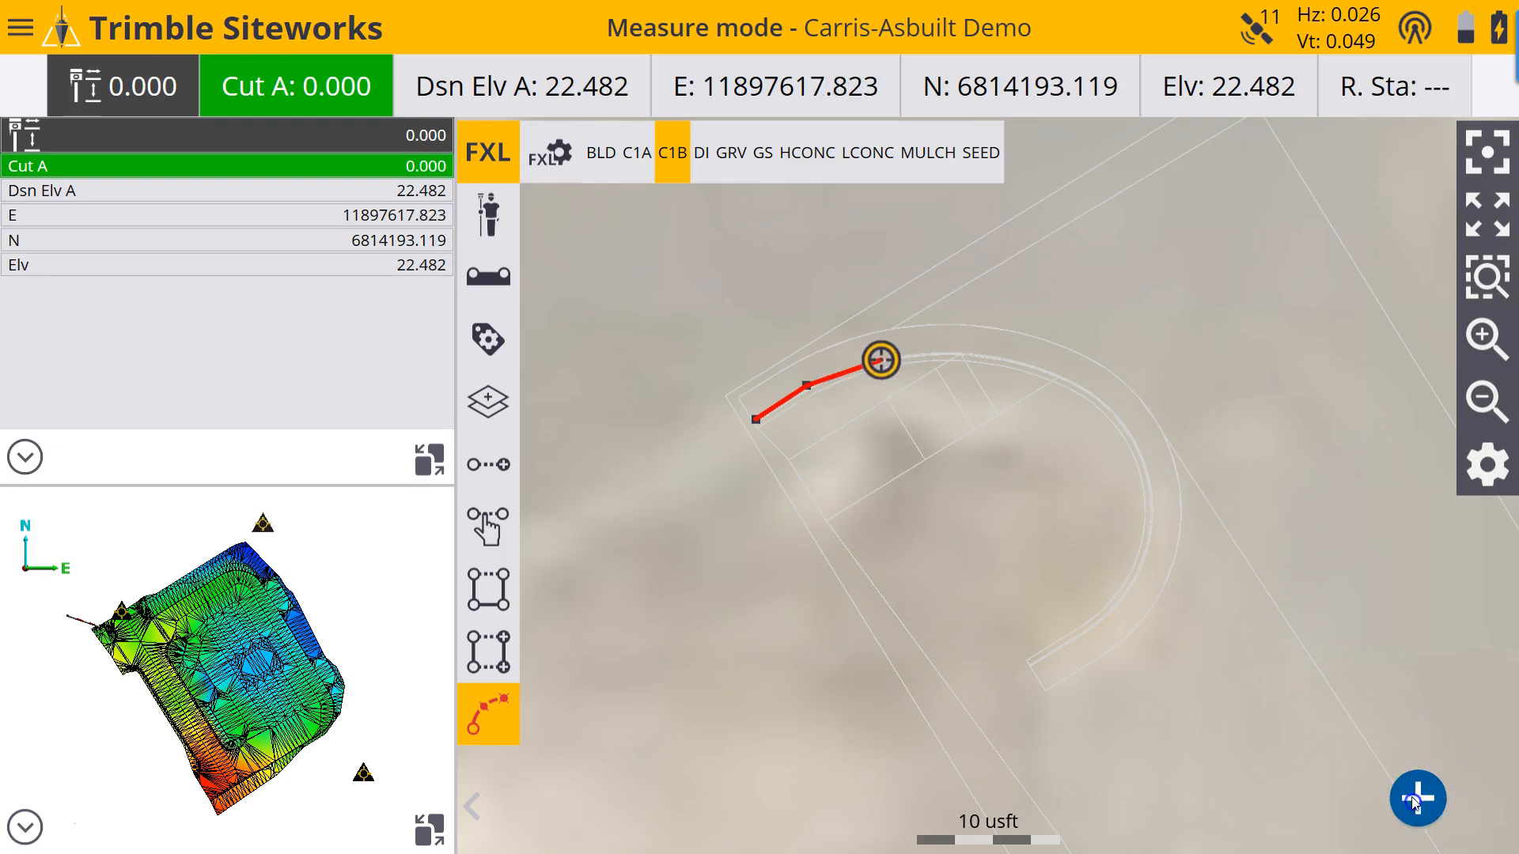
pyautogui.click(958, 352)
pyautogui.click(1416, 798)
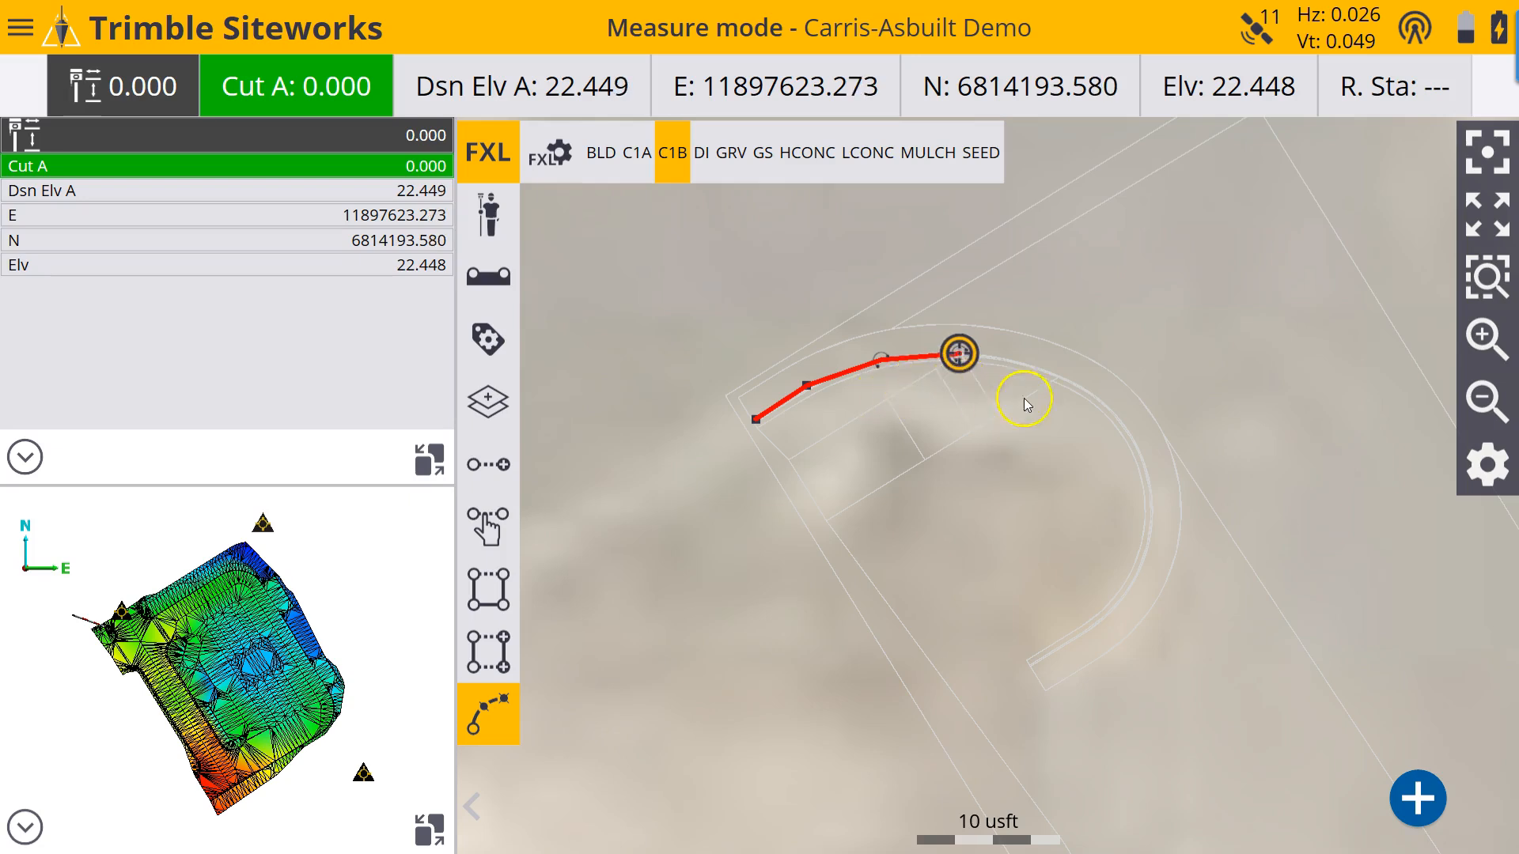
pyautogui.click(1061, 377)
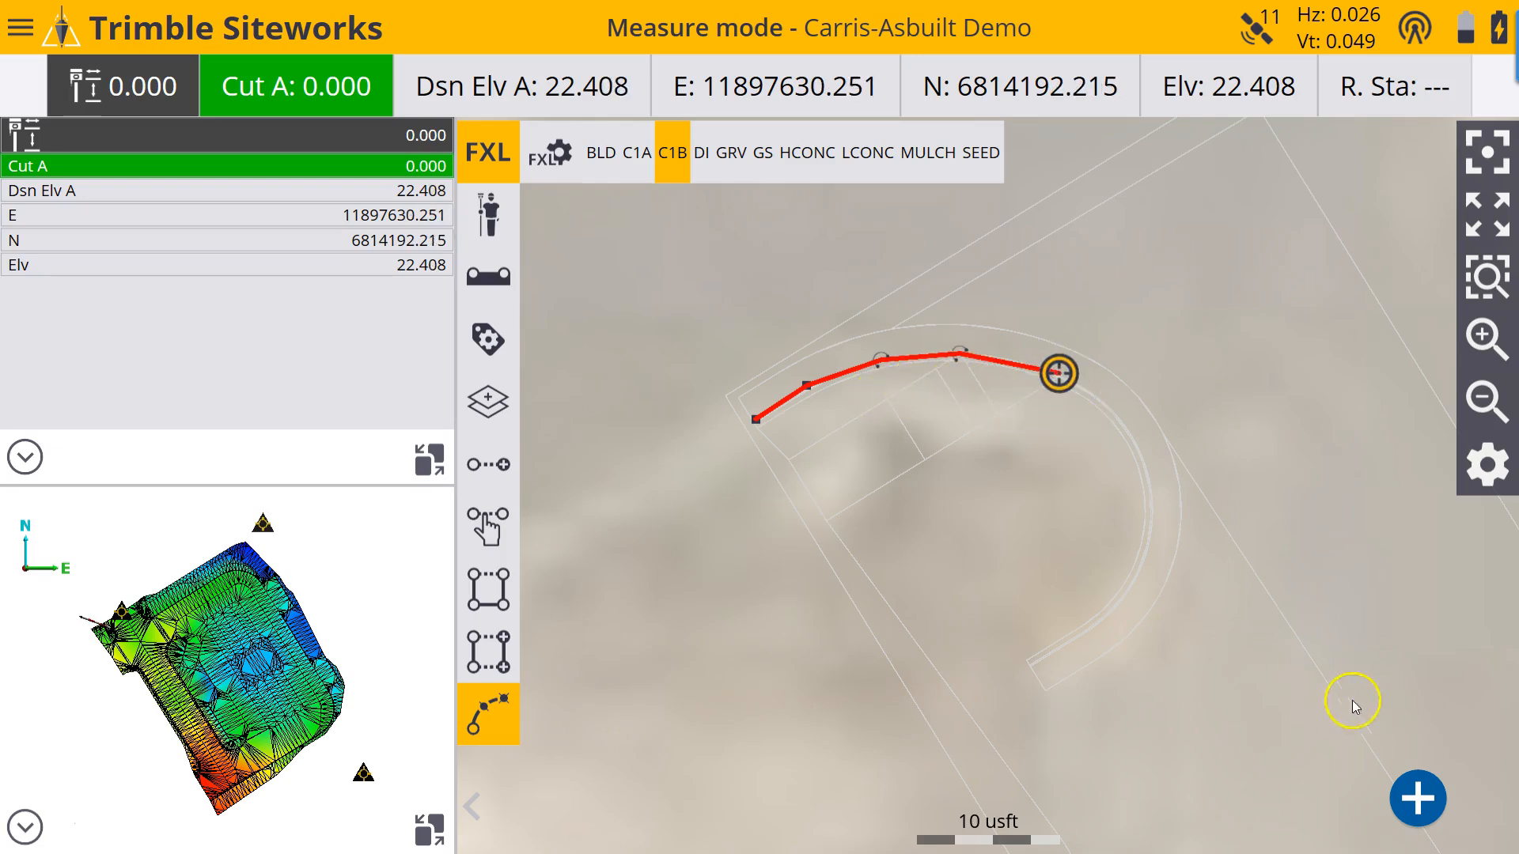
pyautogui.click(1416, 797)
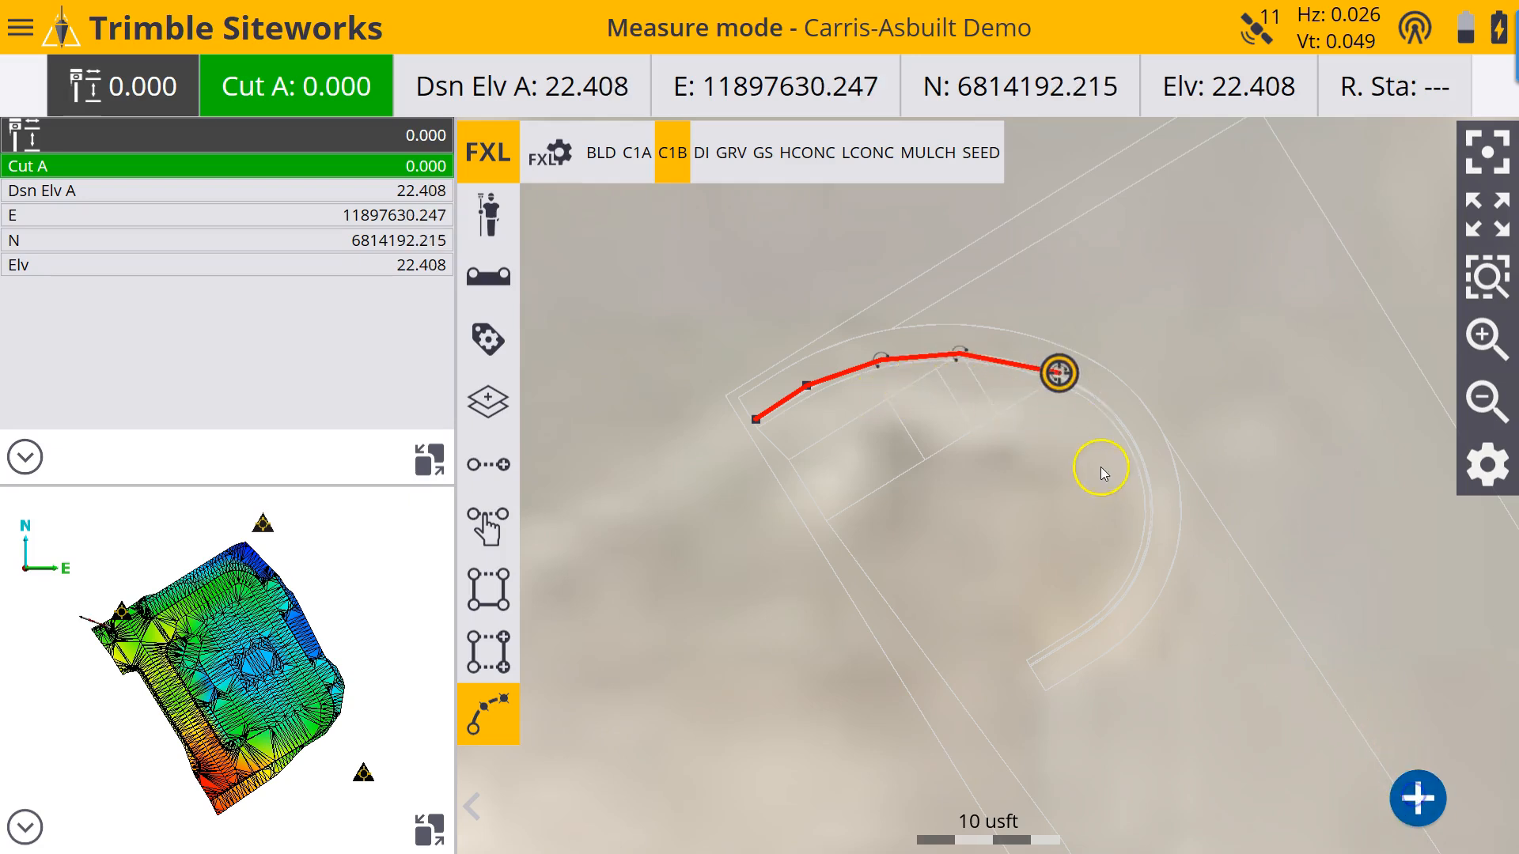
# Step: Measure further C1B arc points down the curb's eastern side to where the curve ends
pyautogui.click(1129, 437)
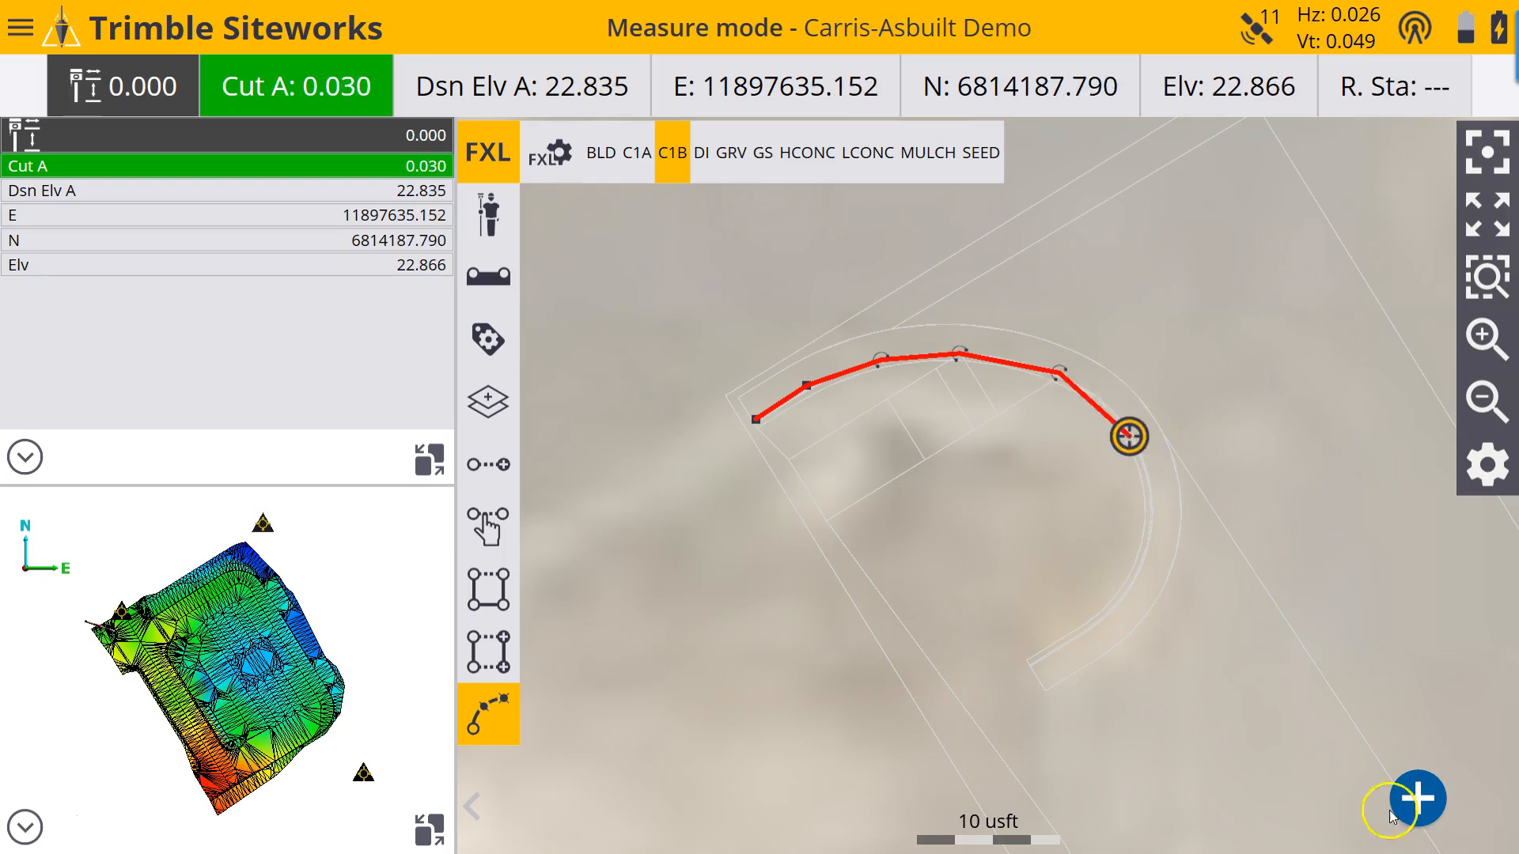
pyautogui.click(1420, 805)
pyautogui.click(1148, 523)
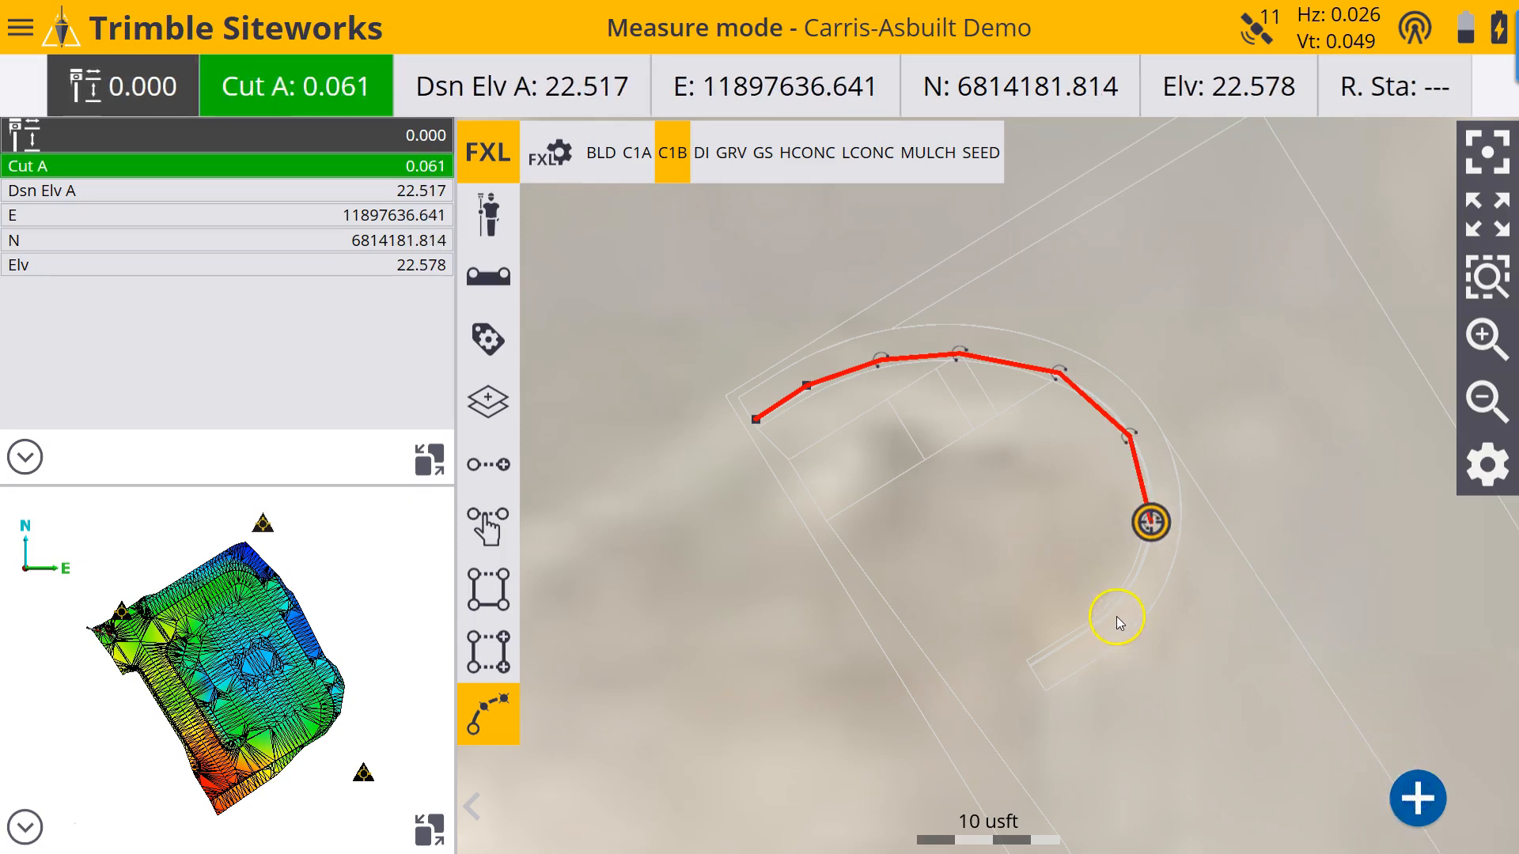
pyautogui.click(1131, 587)
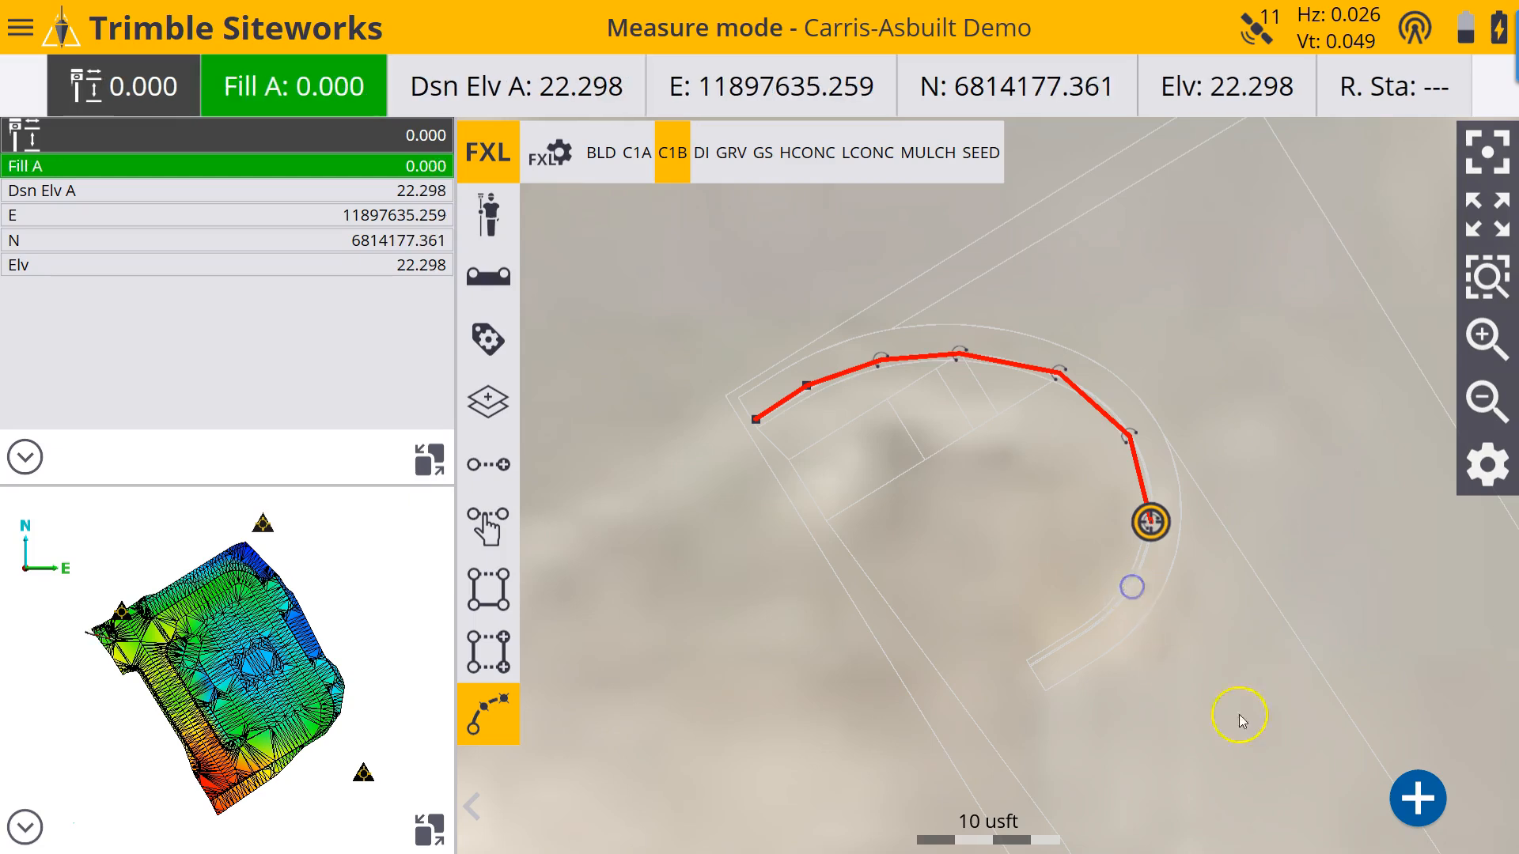
pyautogui.click(1102, 631)
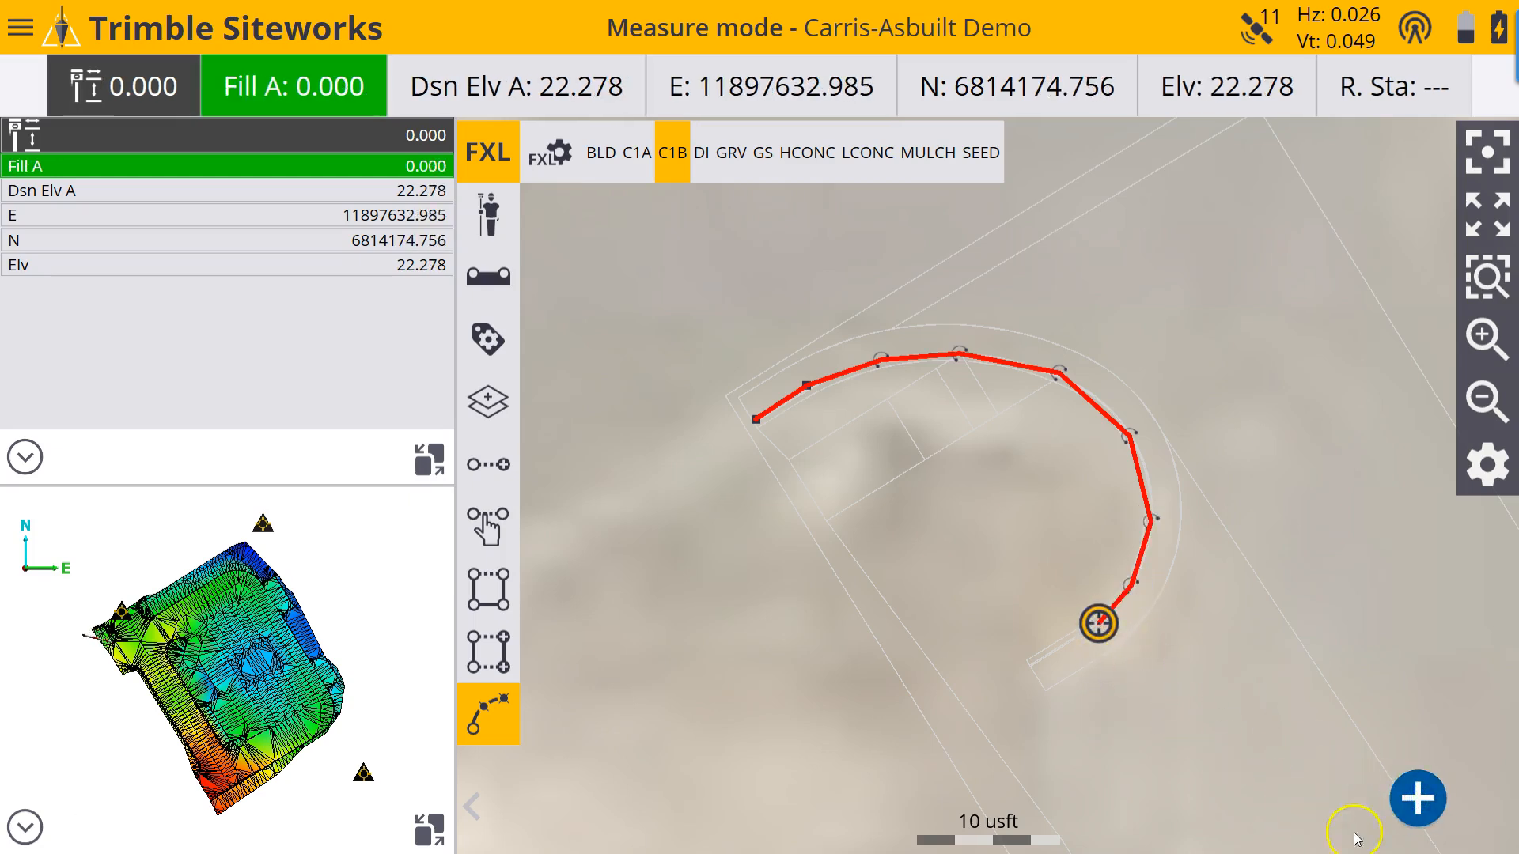
pyautogui.click(1129, 634)
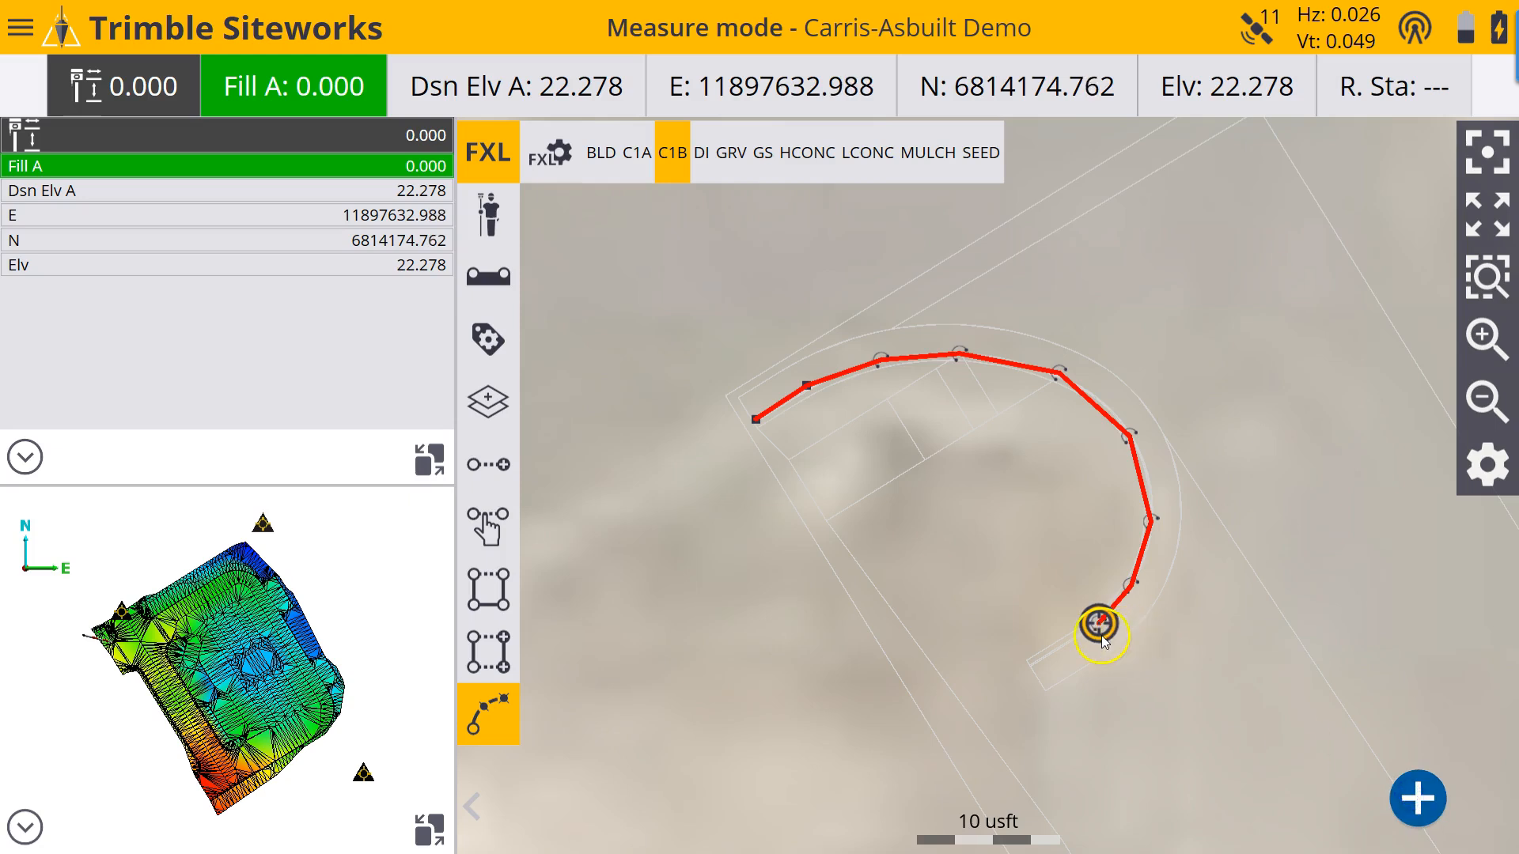
# Step: End the arc and measure the curb line's straight southwestern end
pyautogui.click(488, 714)
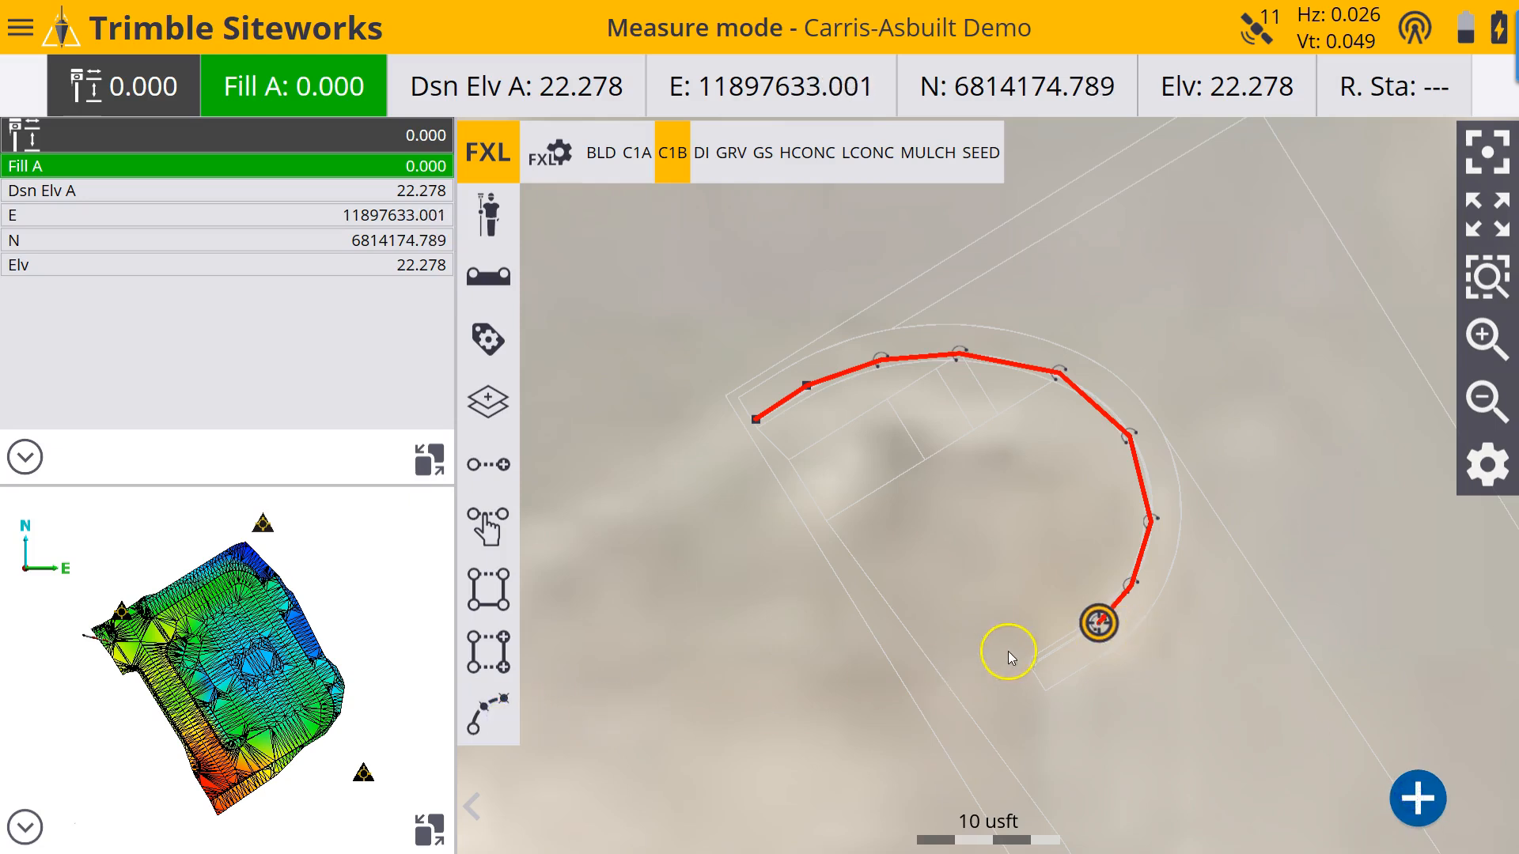
pyautogui.click(1031, 667)
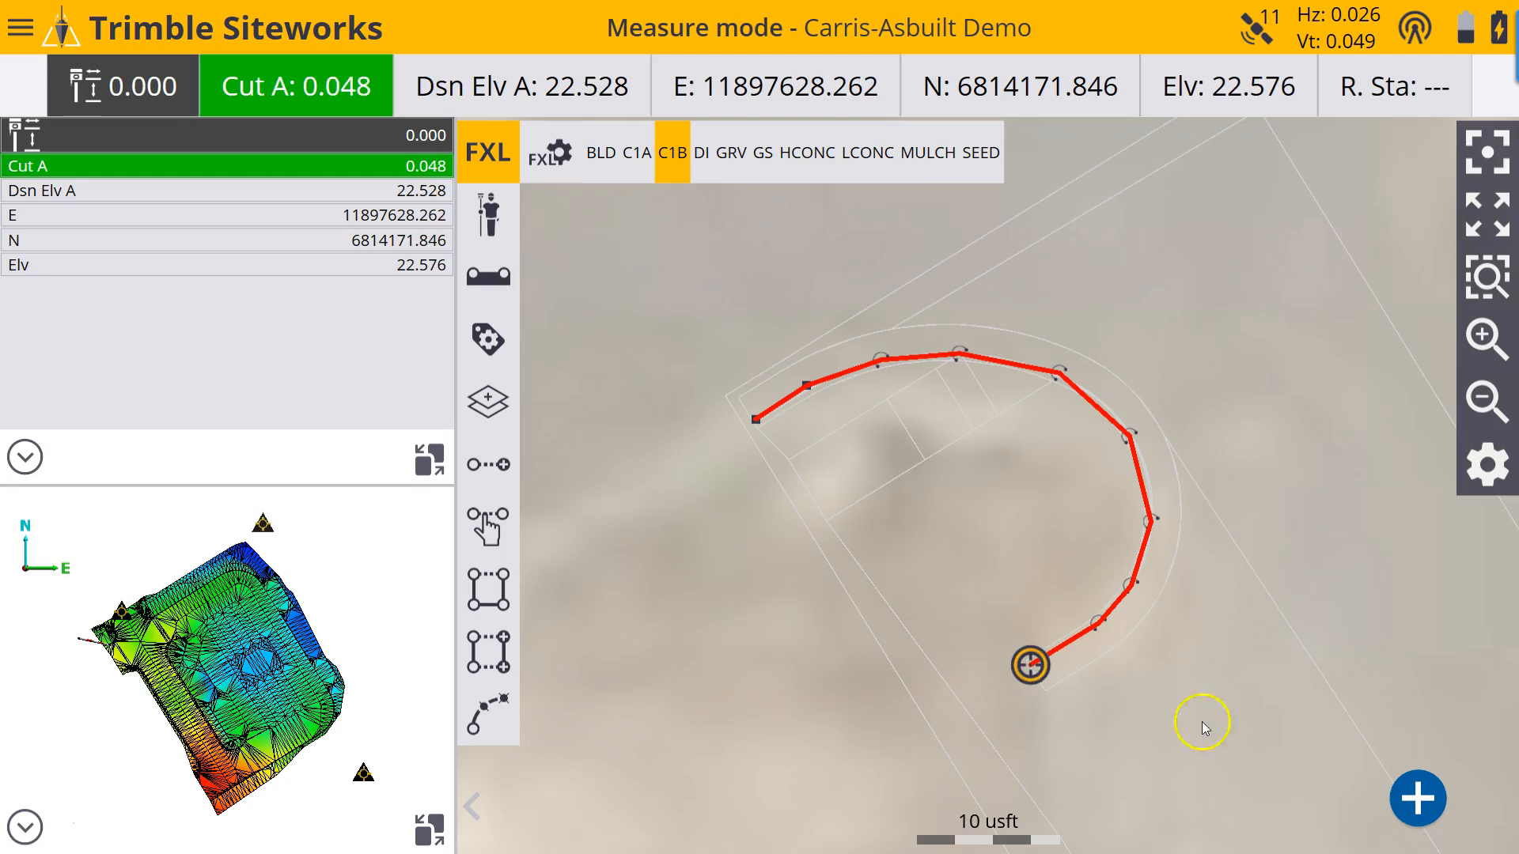
pyautogui.click(1419, 798)
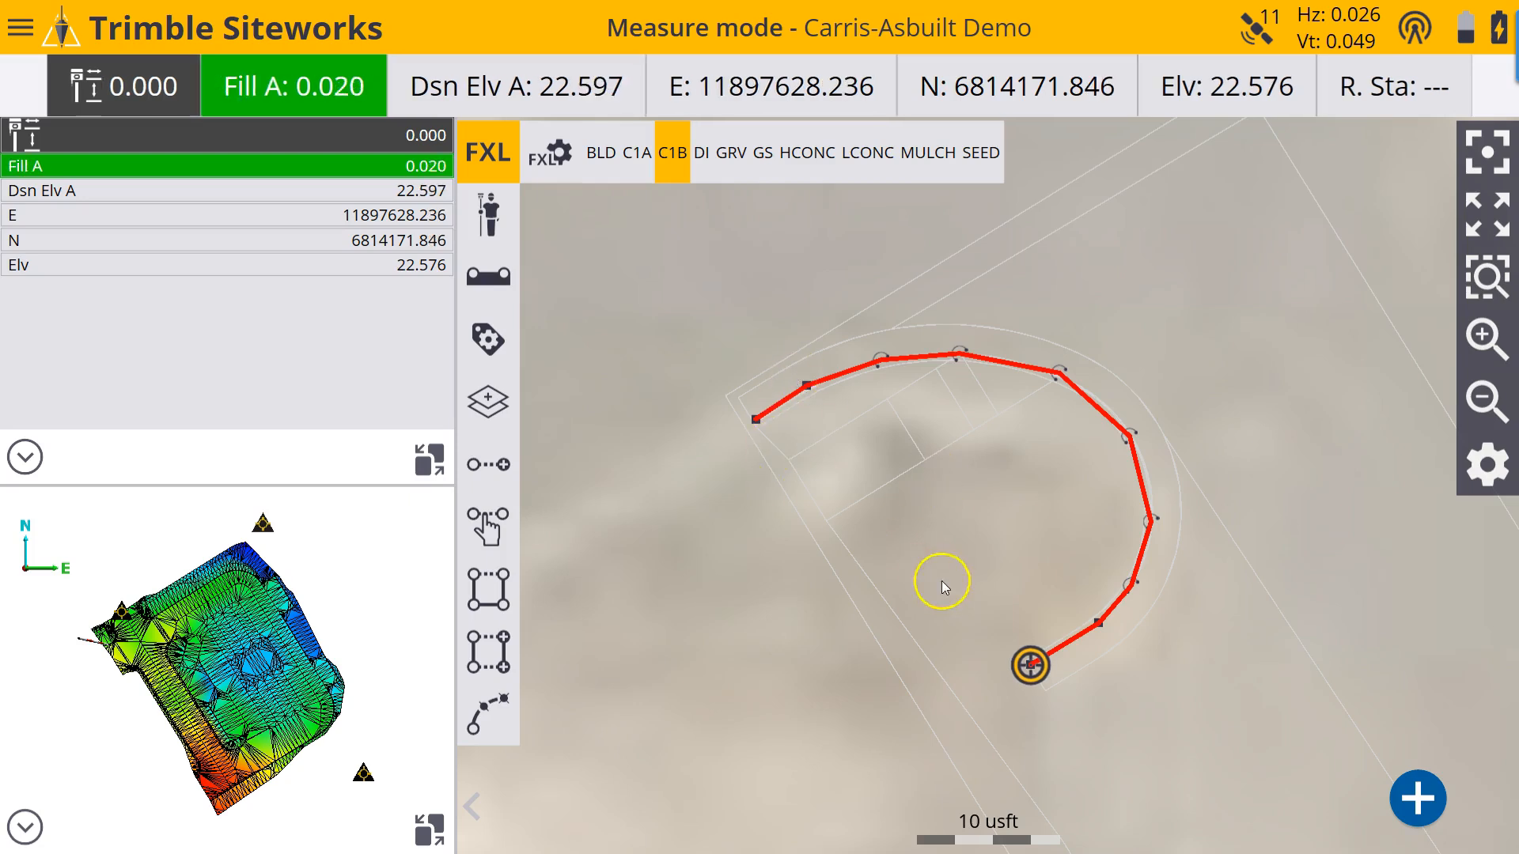
# Step: Place the rover at the western end of the next curb to the southeast and restart the C1B code for a separate line
pyautogui.moveTo(1108, 702)
pyautogui.mouseDown()
pyautogui.moveTo(830, 333)
pyautogui.moveTo(678, 197)
pyautogui.mouseUp()
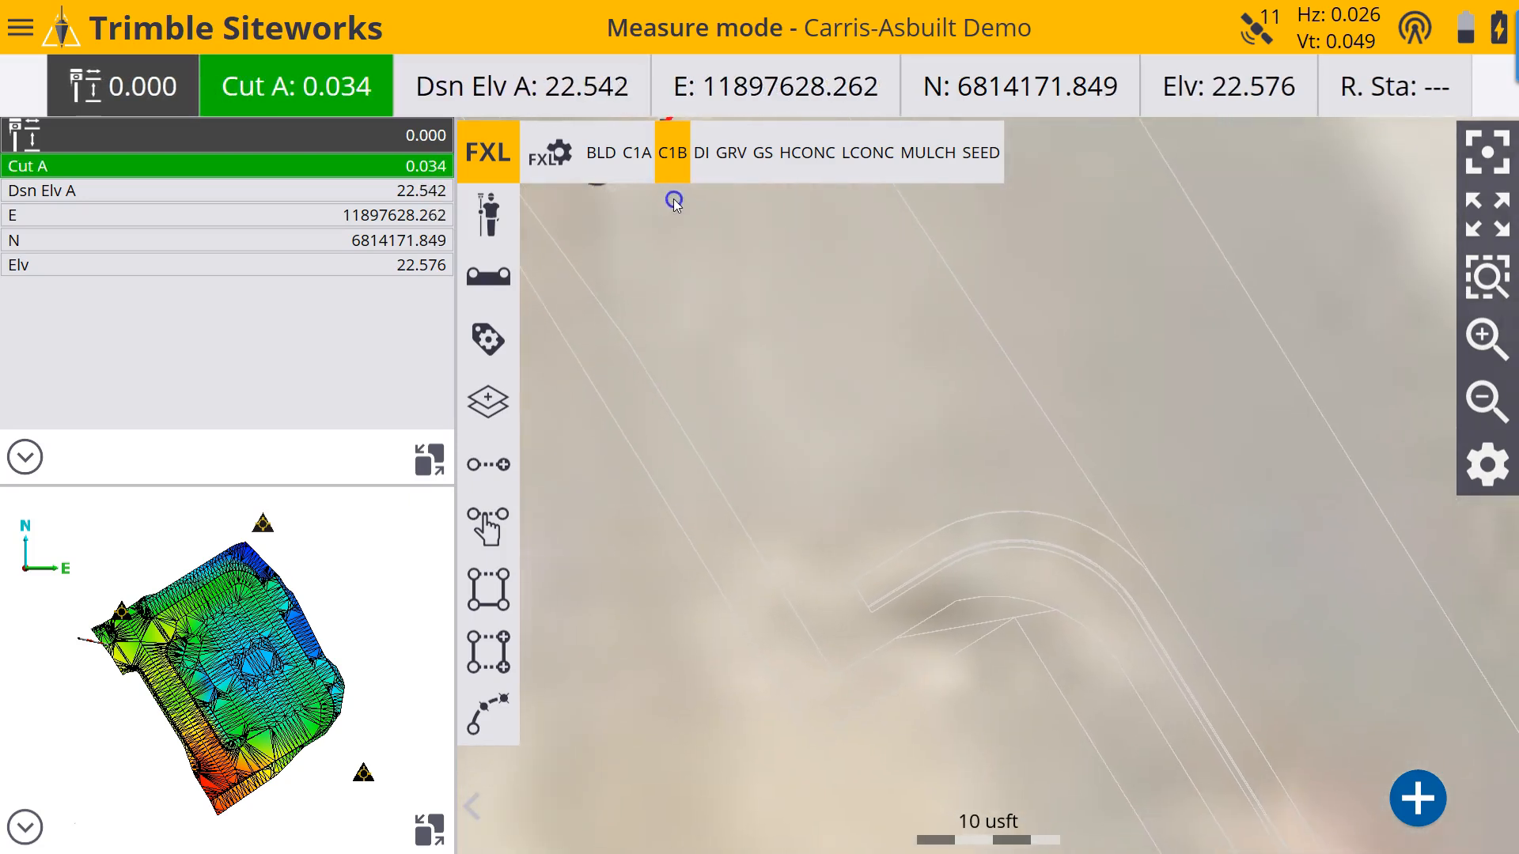
pyautogui.moveTo(866, 544); pyautogui.dragTo(840, 603)
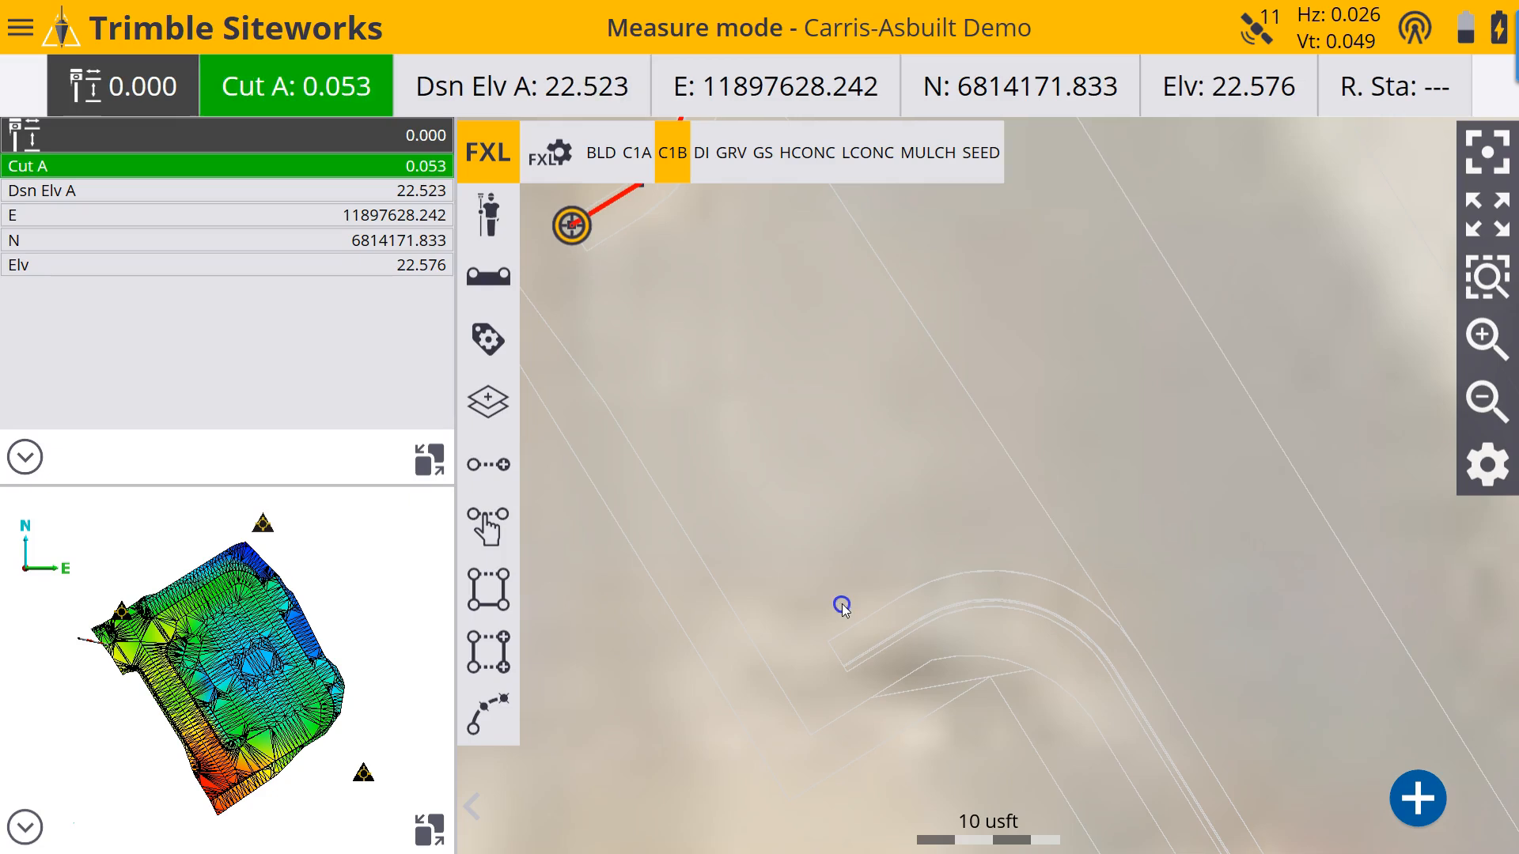
pyautogui.click(843, 666)
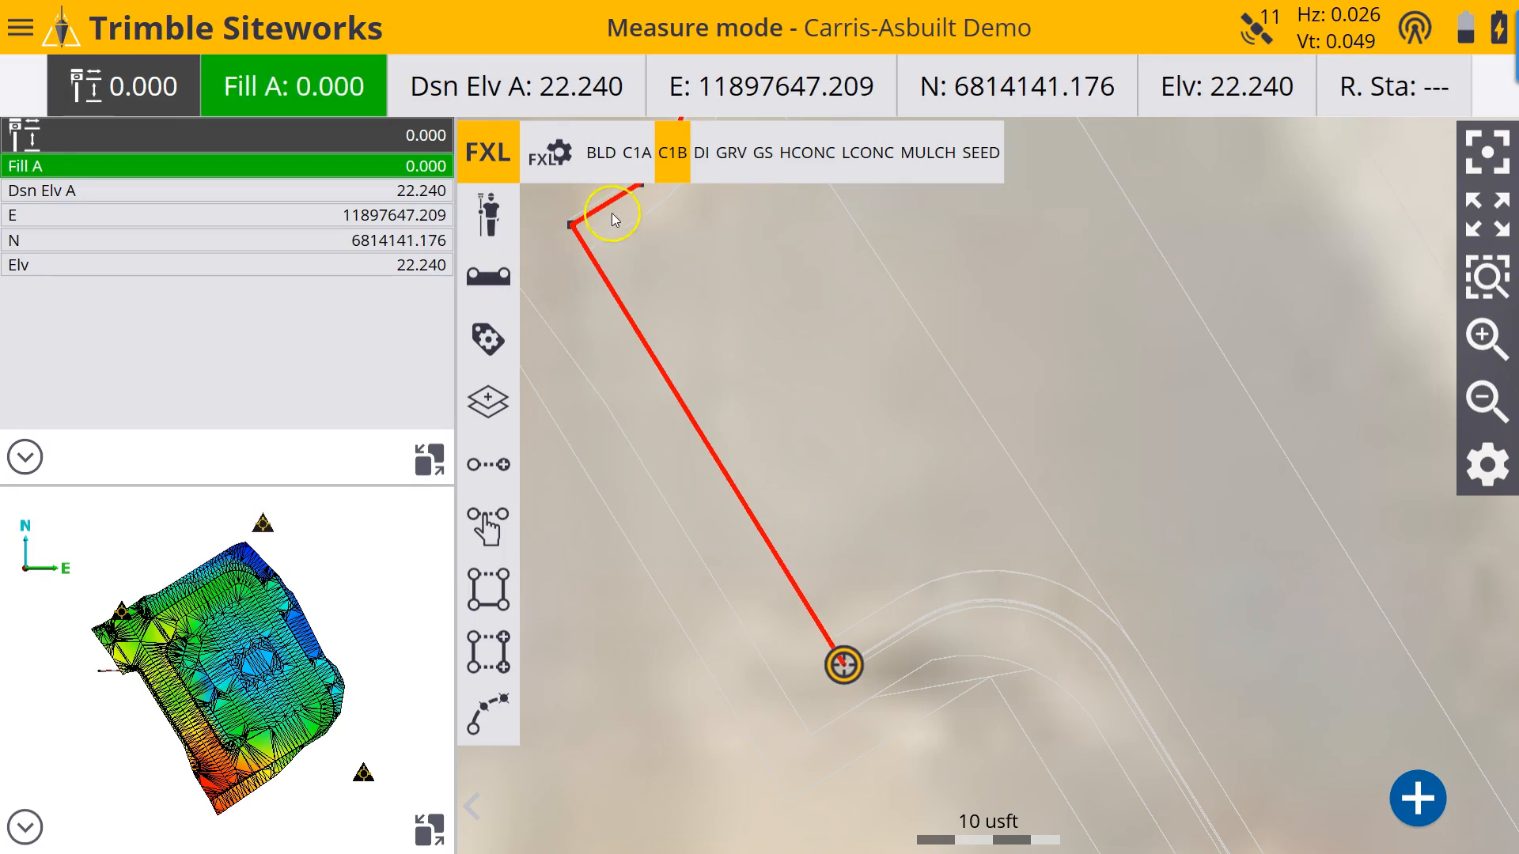
pyautogui.click(669, 157)
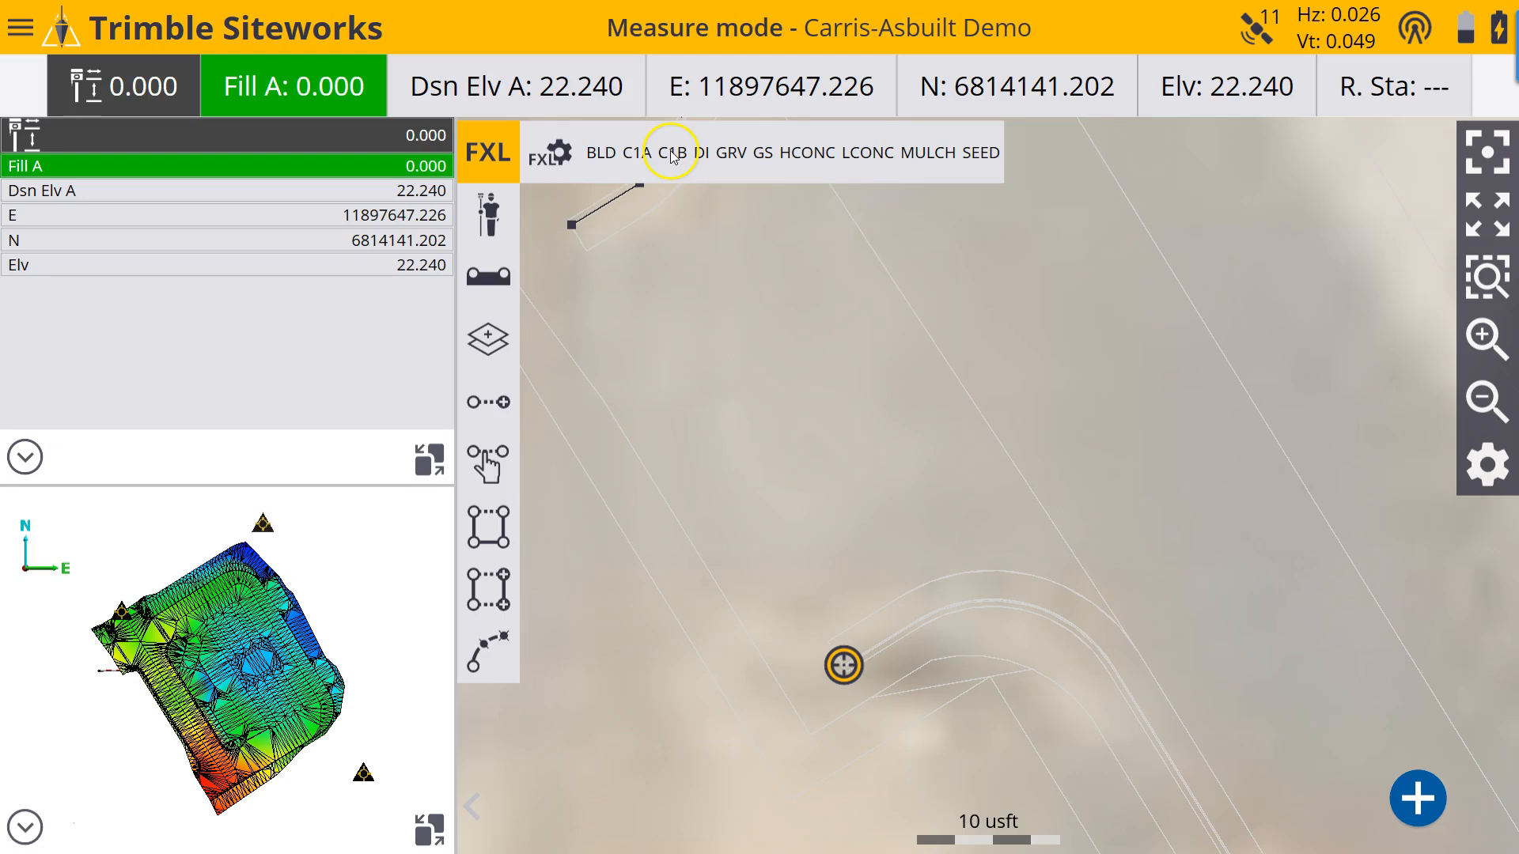
pyautogui.click(669, 156)
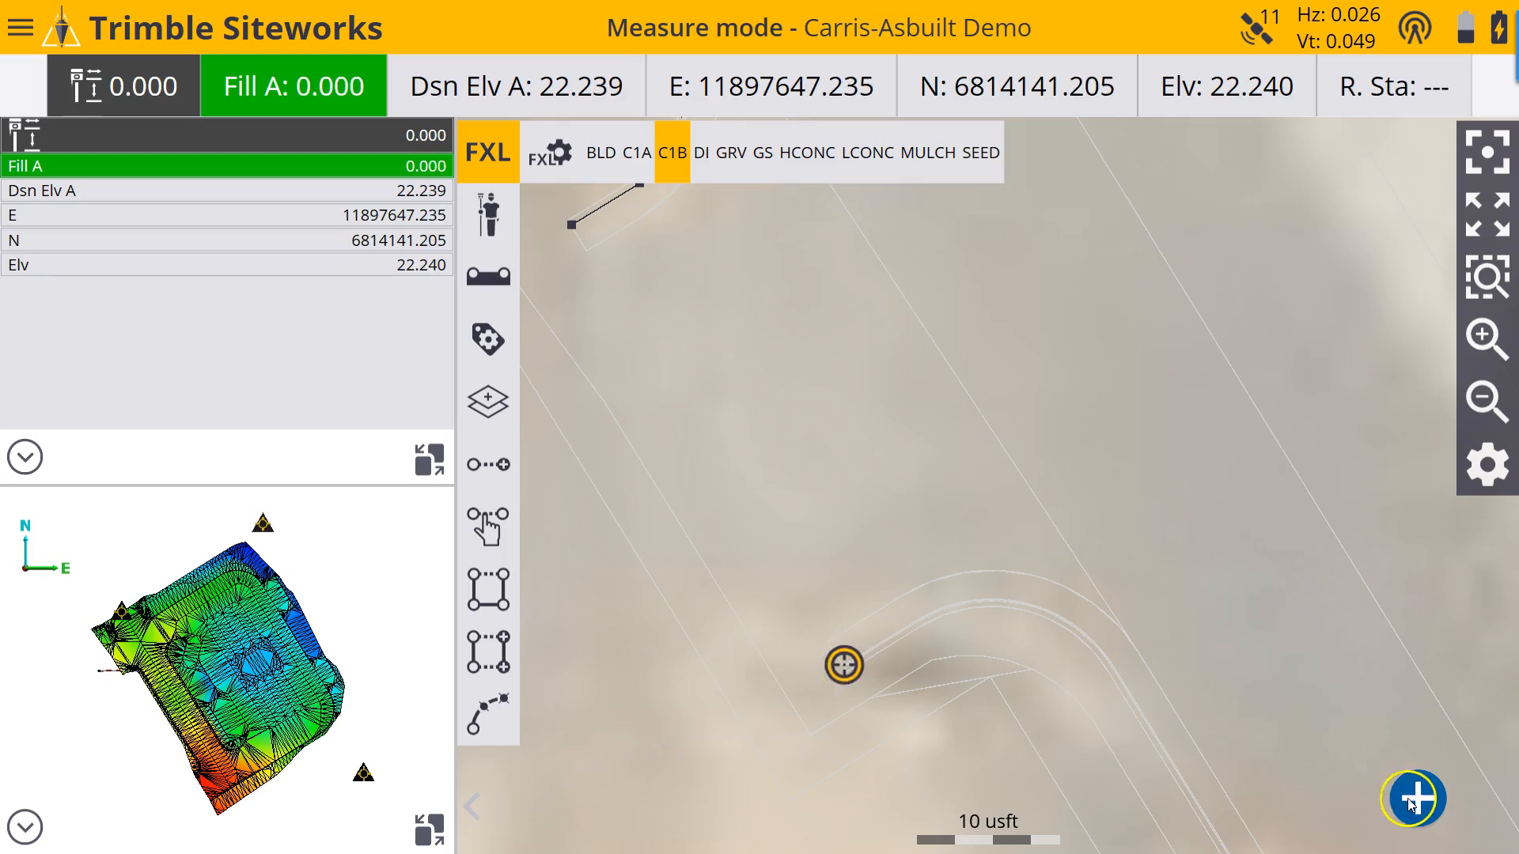
# Step: Measure the second curb's straight opening segment to the point where its curve begins
pyautogui.click(926, 619)
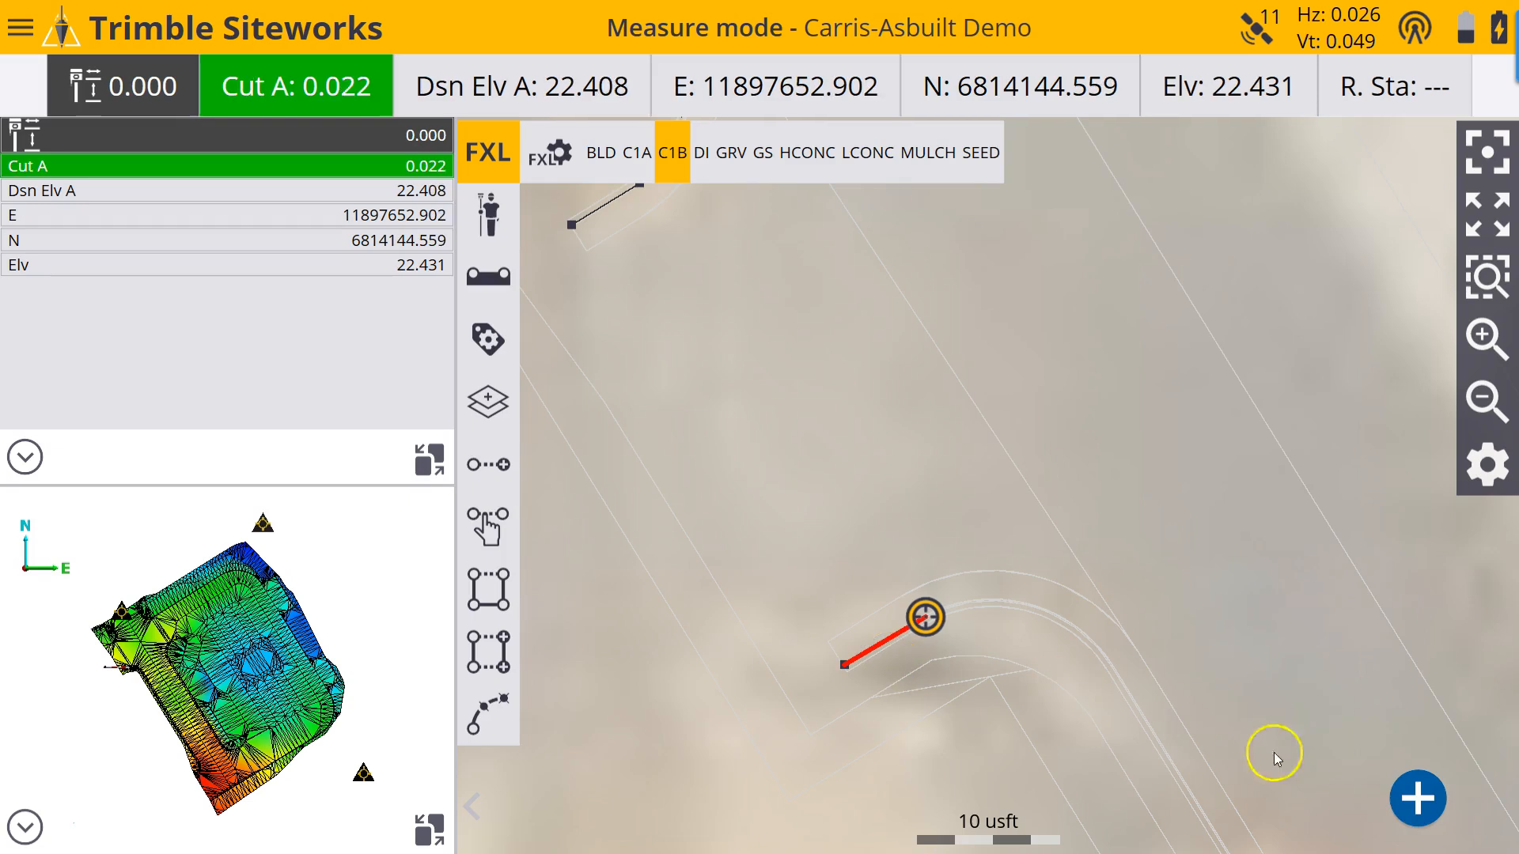
pyautogui.click(1412, 800)
pyautogui.click(752, 747)
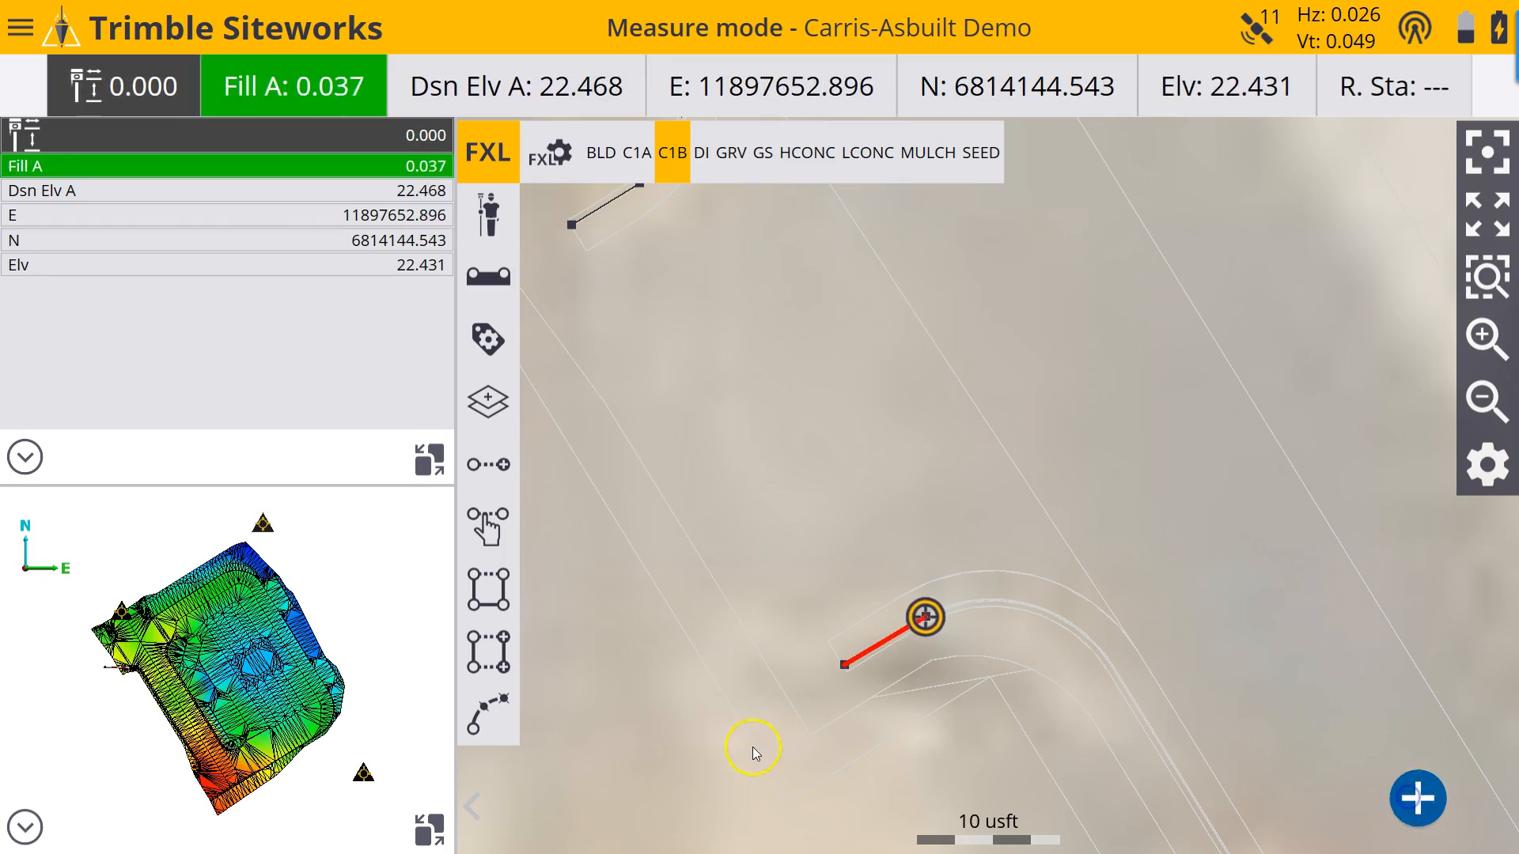
# Step: Start an arc on the second C1B line and measure two arc points around the bend
pyautogui.click(488, 716)
pyautogui.click(1007, 609)
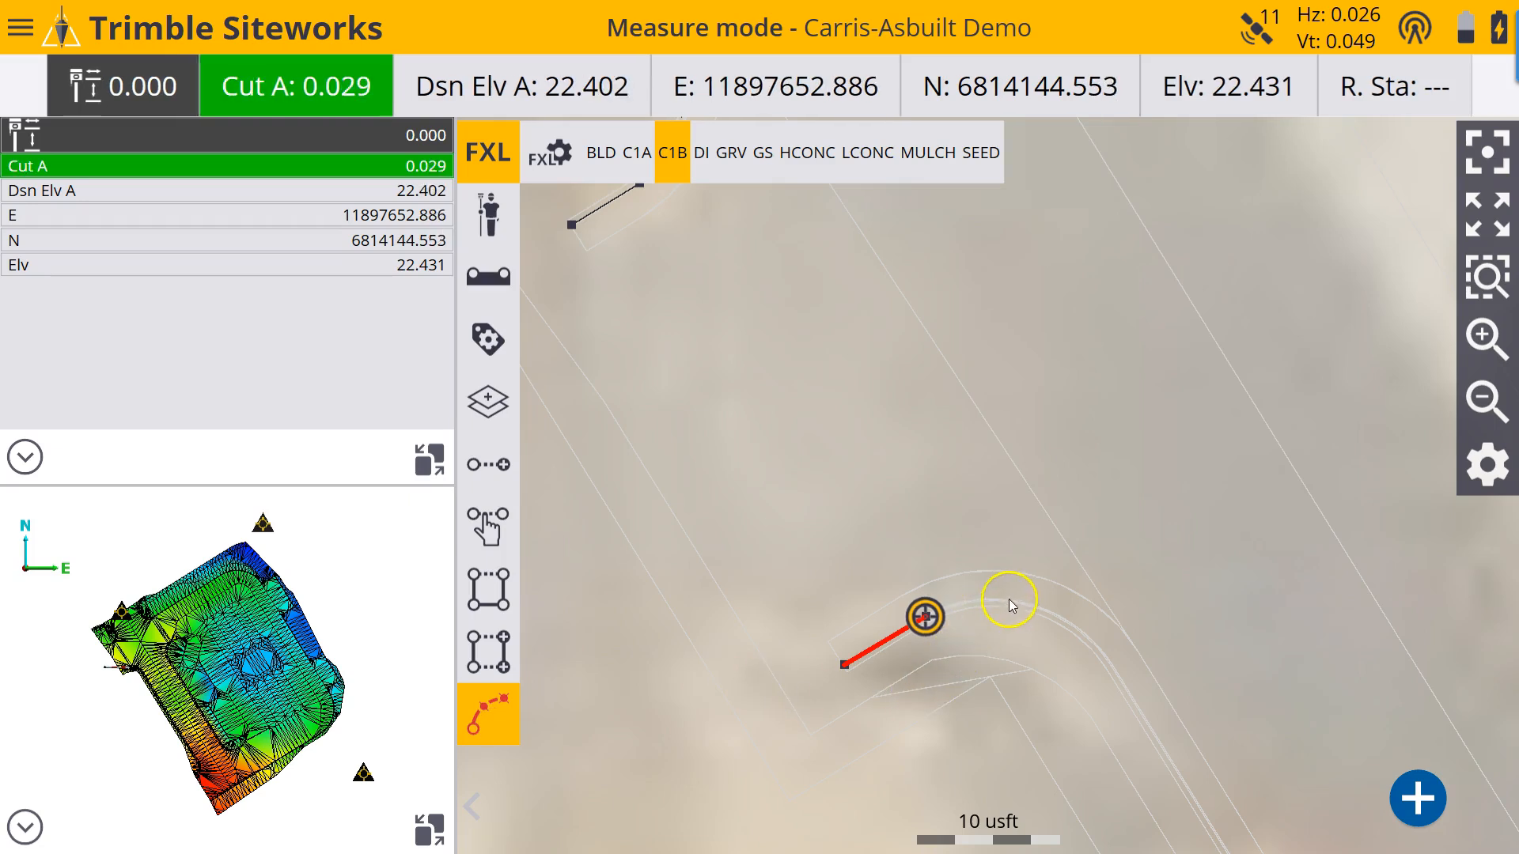
pyautogui.click(1414, 801)
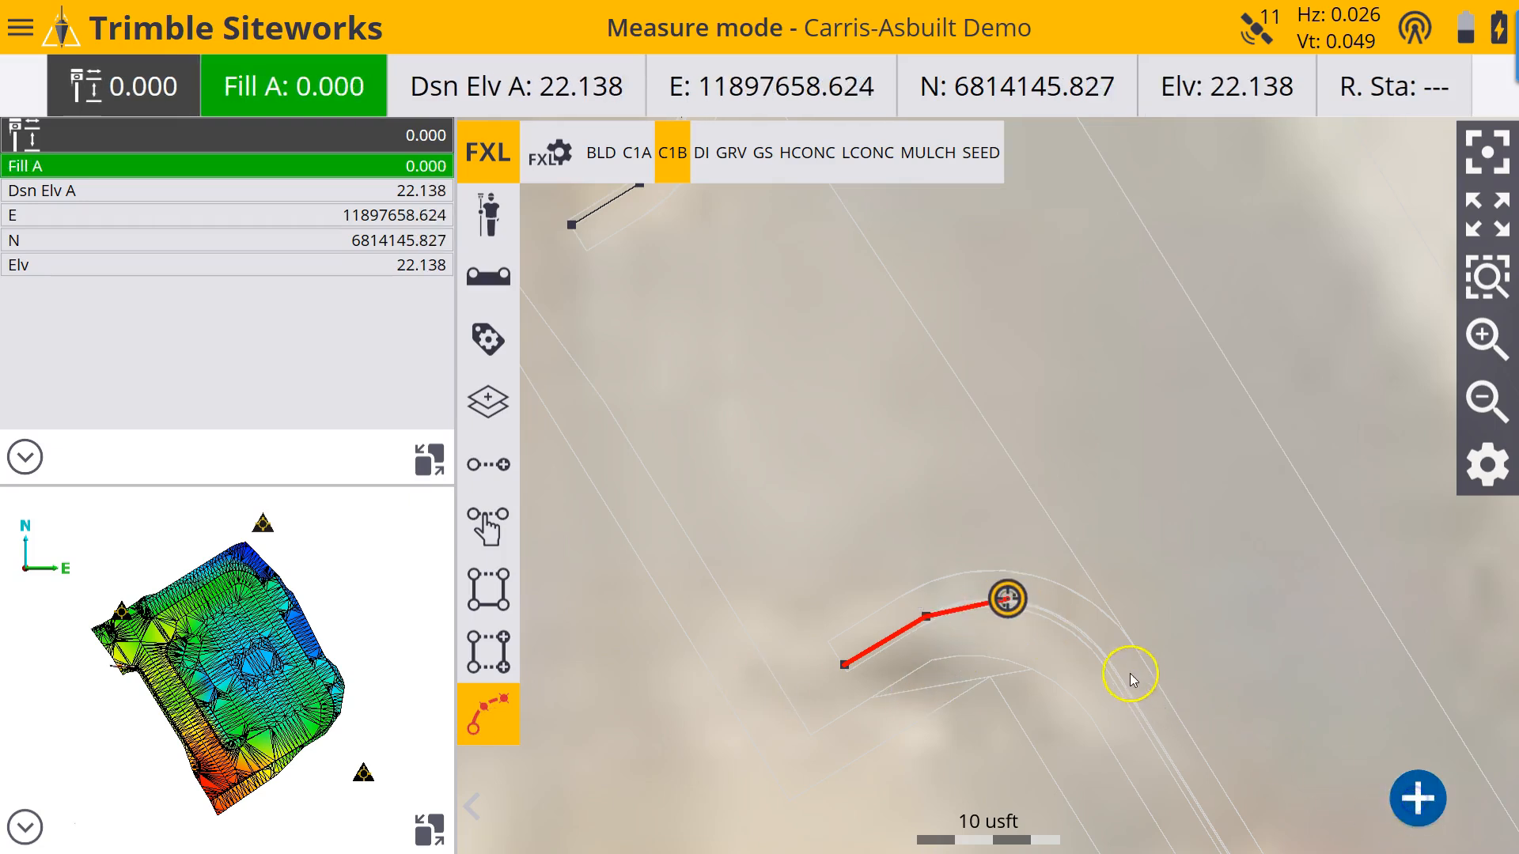
pyautogui.click(1106, 658)
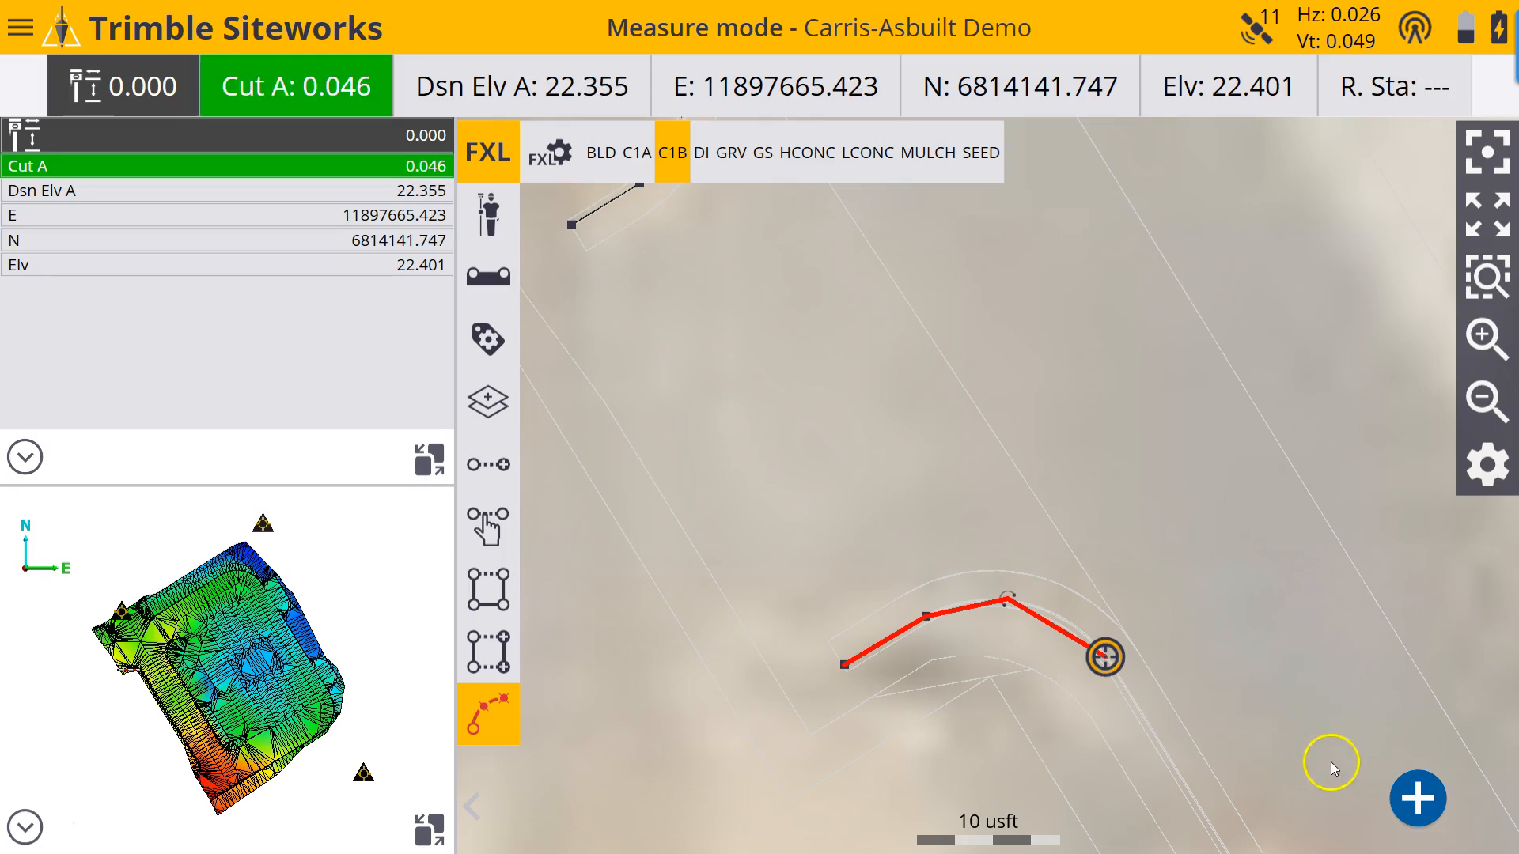
pyautogui.click(1417, 799)
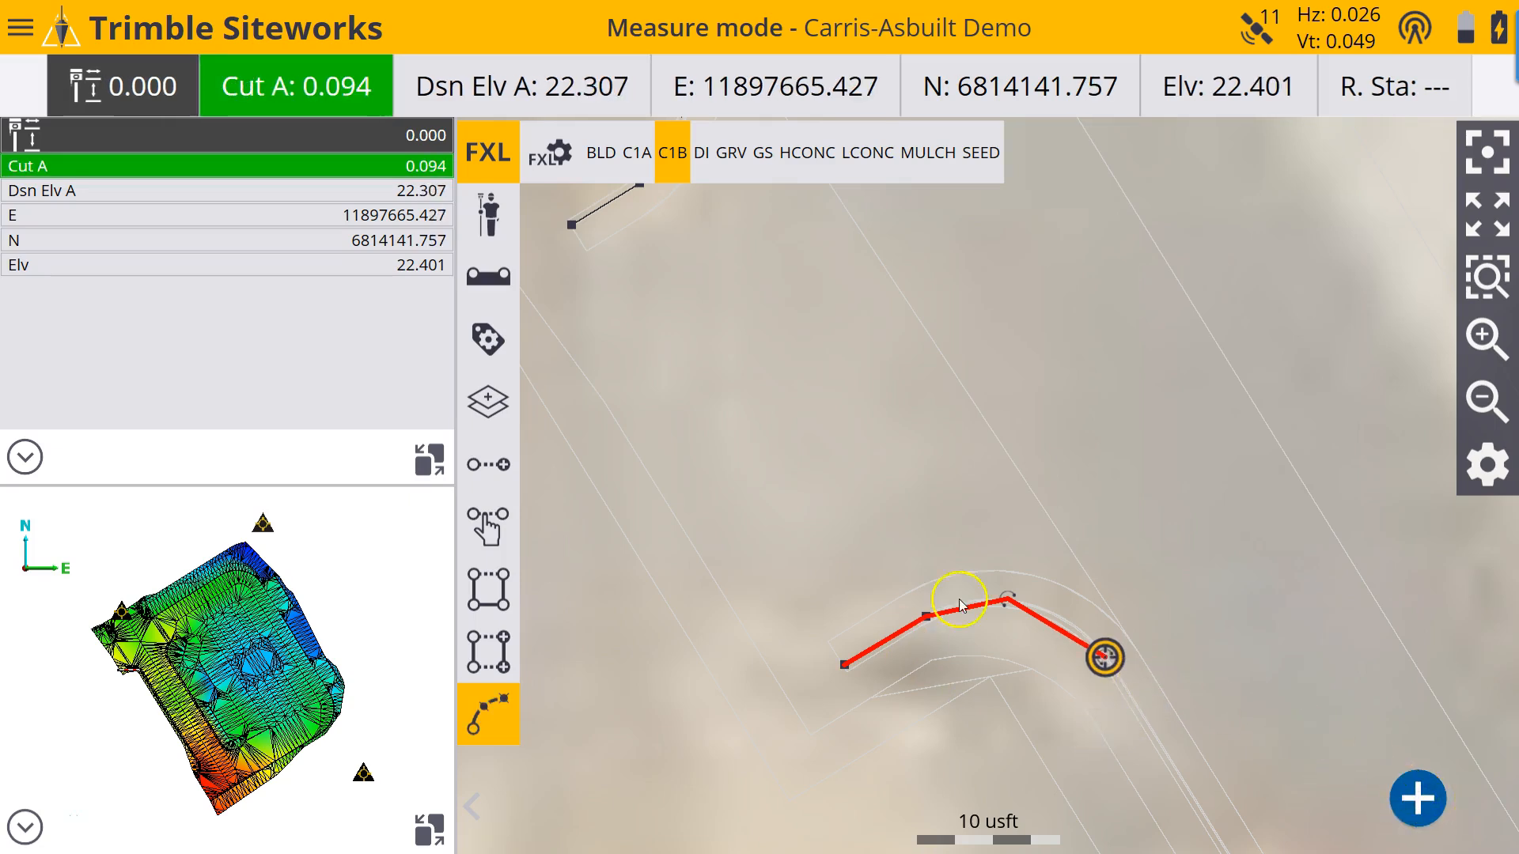
# Step: End the second line's arc and measure a point on the straight curb southeast of the bend
pyautogui.moveTo(1027, 678); pyautogui.dragTo(667, 277)
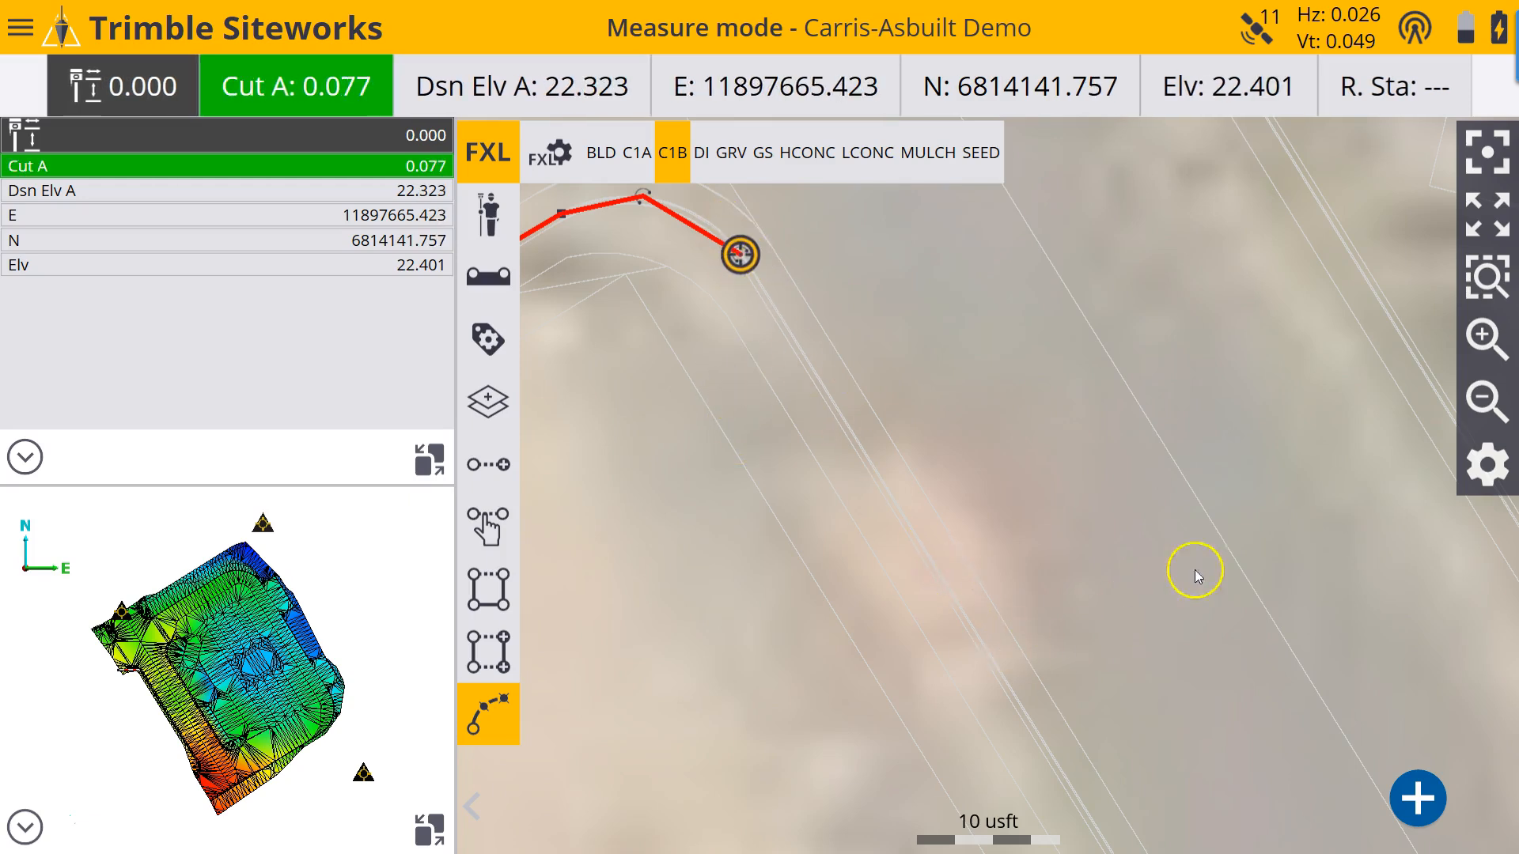
pyautogui.click(1473, 405)
pyautogui.moveTo(1235, 632); pyautogui.dragTo(1055, 549)
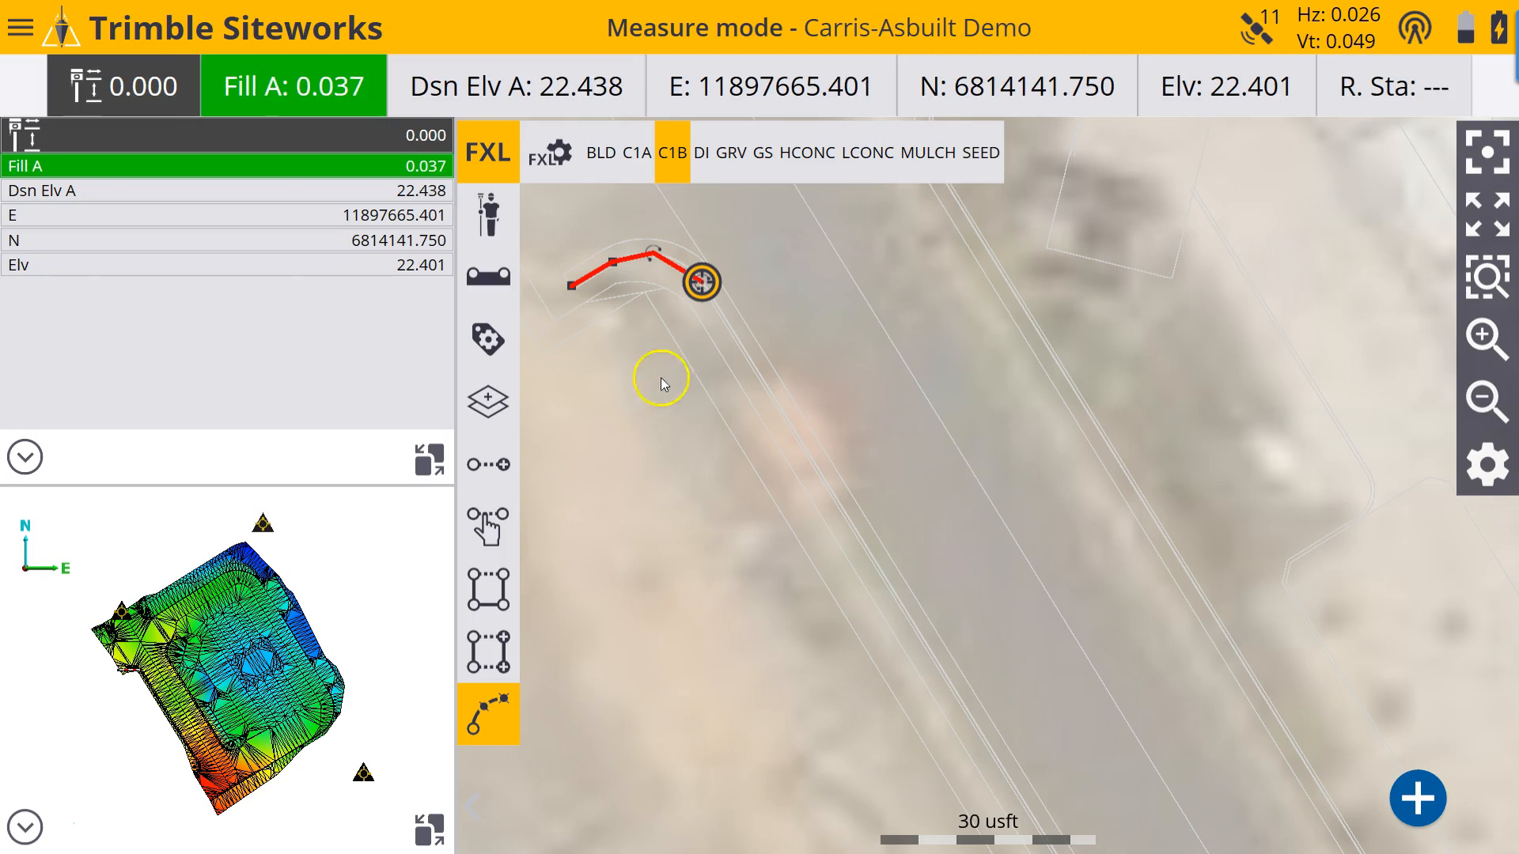
pyautogui.click(486, 721)
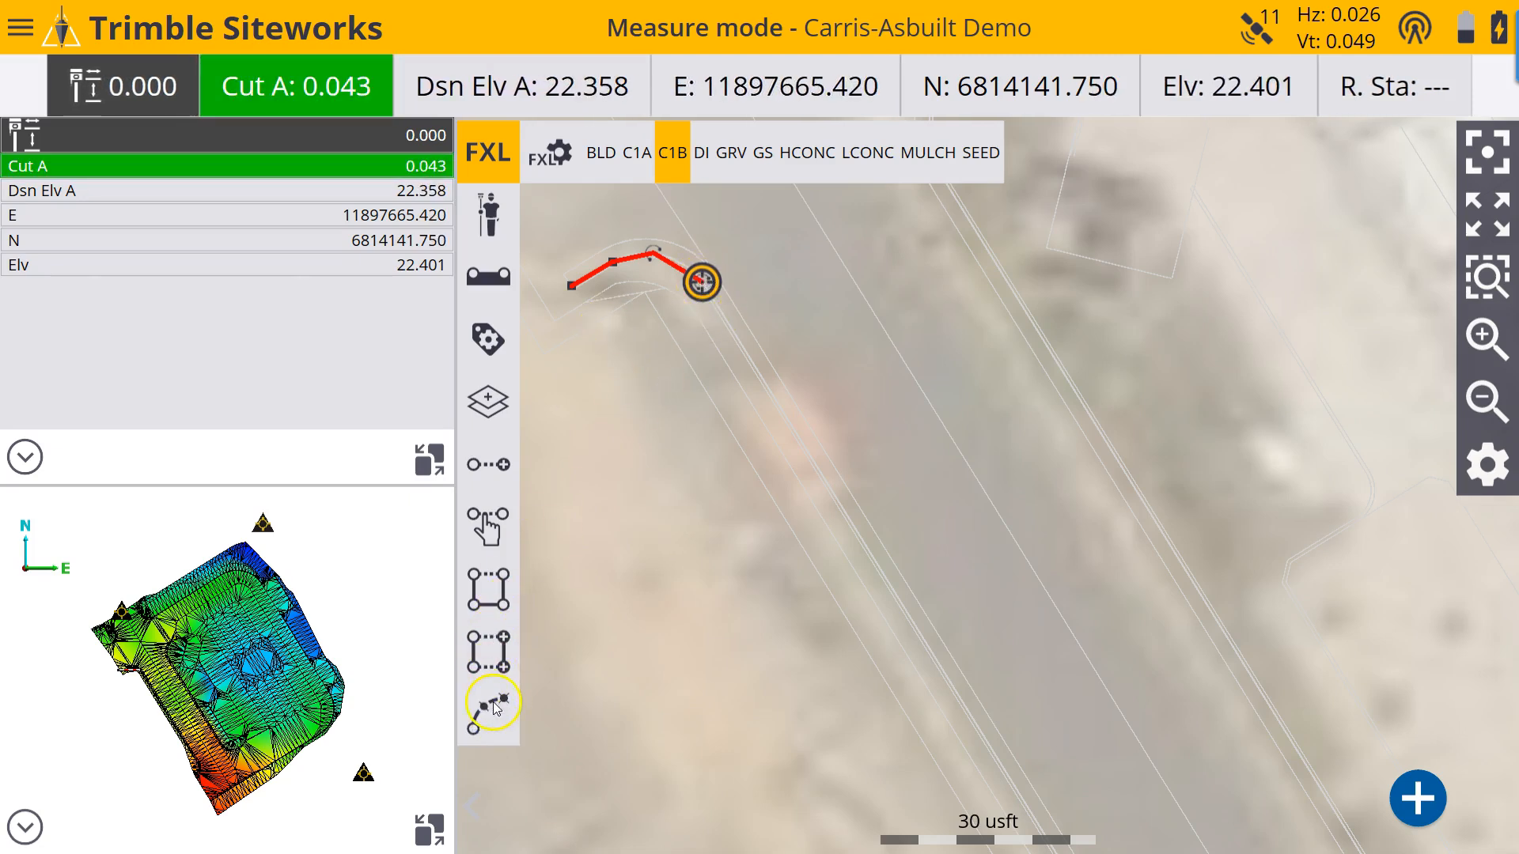
pyautogui.click(794, 427)
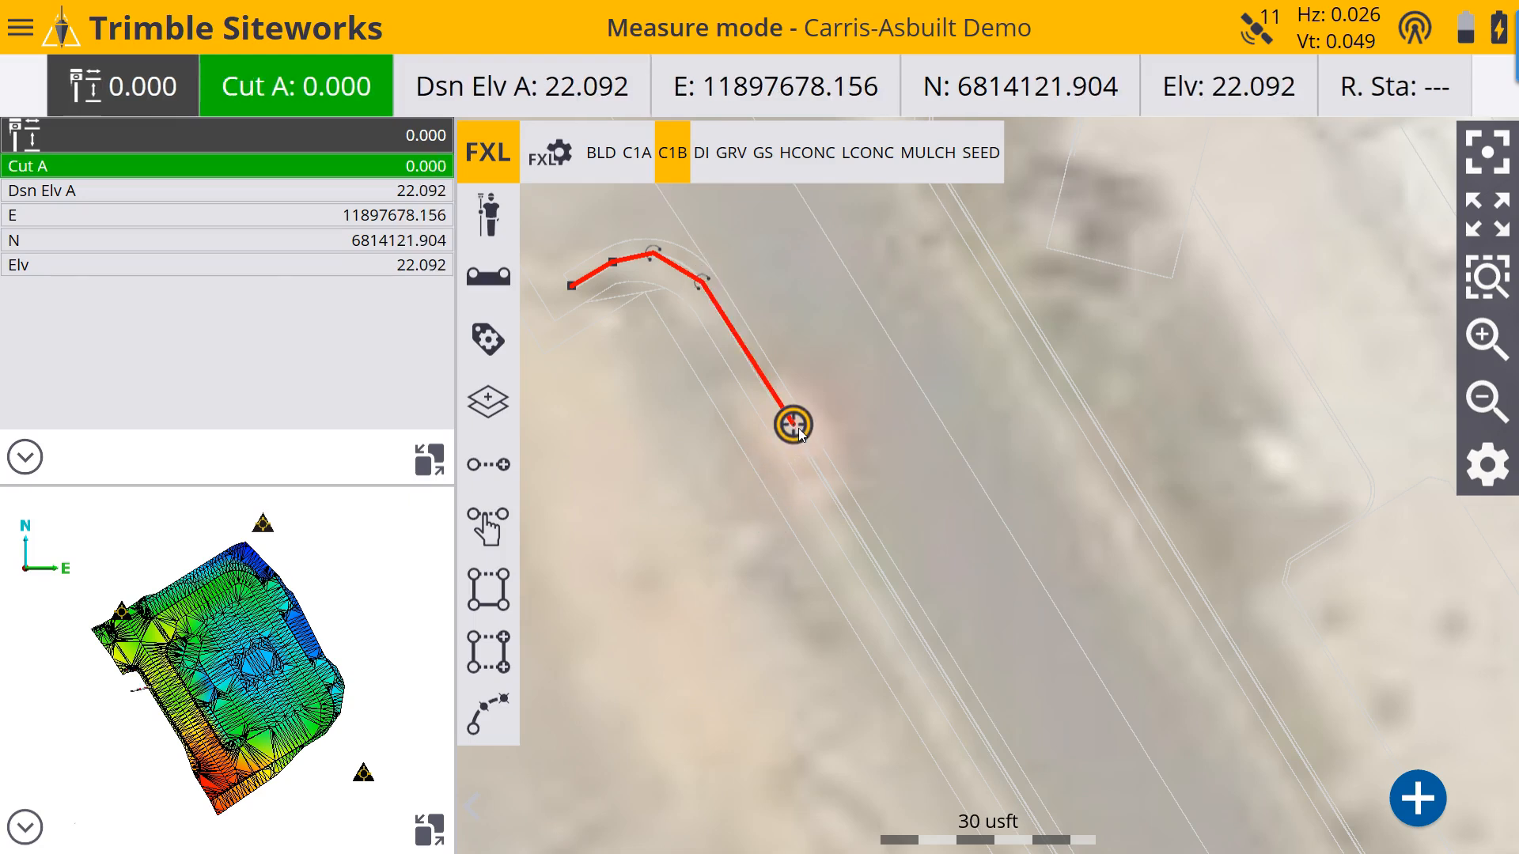
pyautogui.click(1428, 810)
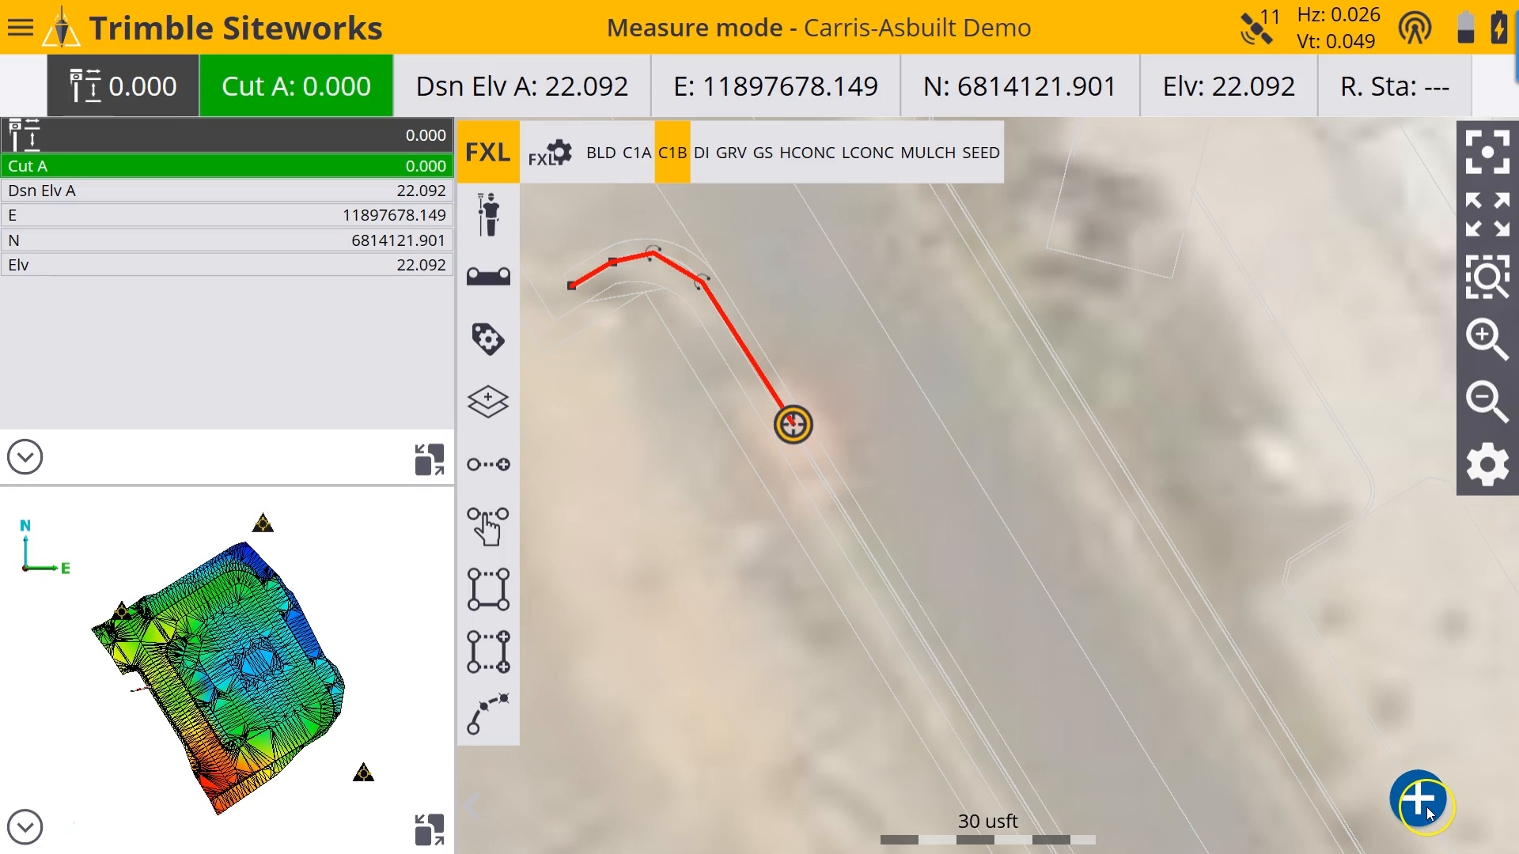
pyautogui.click(1427, 808)
# Step: Measure two more C1B points down the long straight curb, ending where the southern curve begins
pyautogui.moveTo(912, 655); pyautogui.dragTo(751, 288)
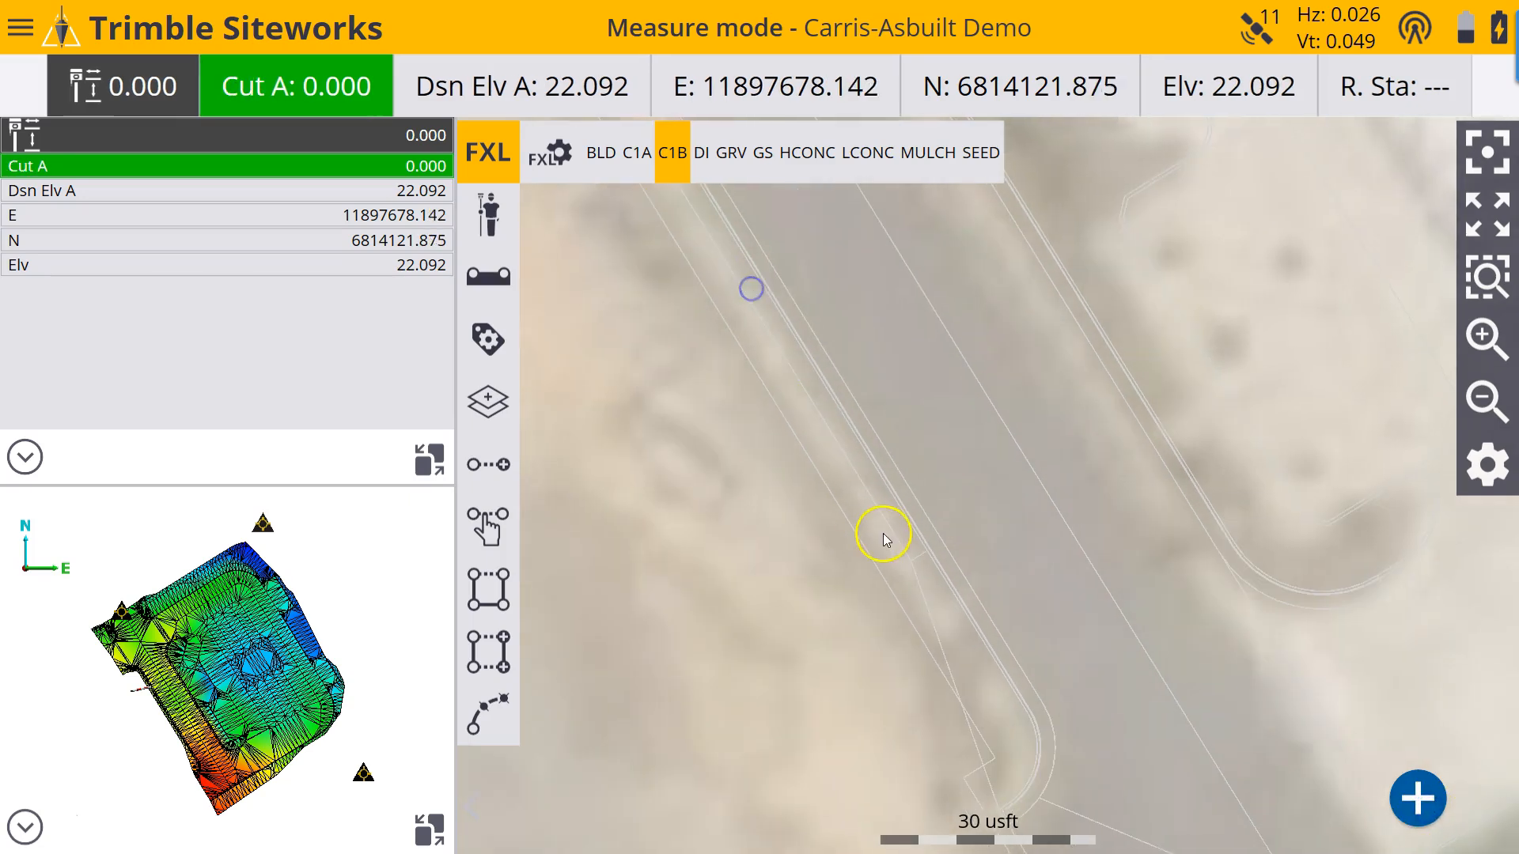
pyautogui.click(929, 547)
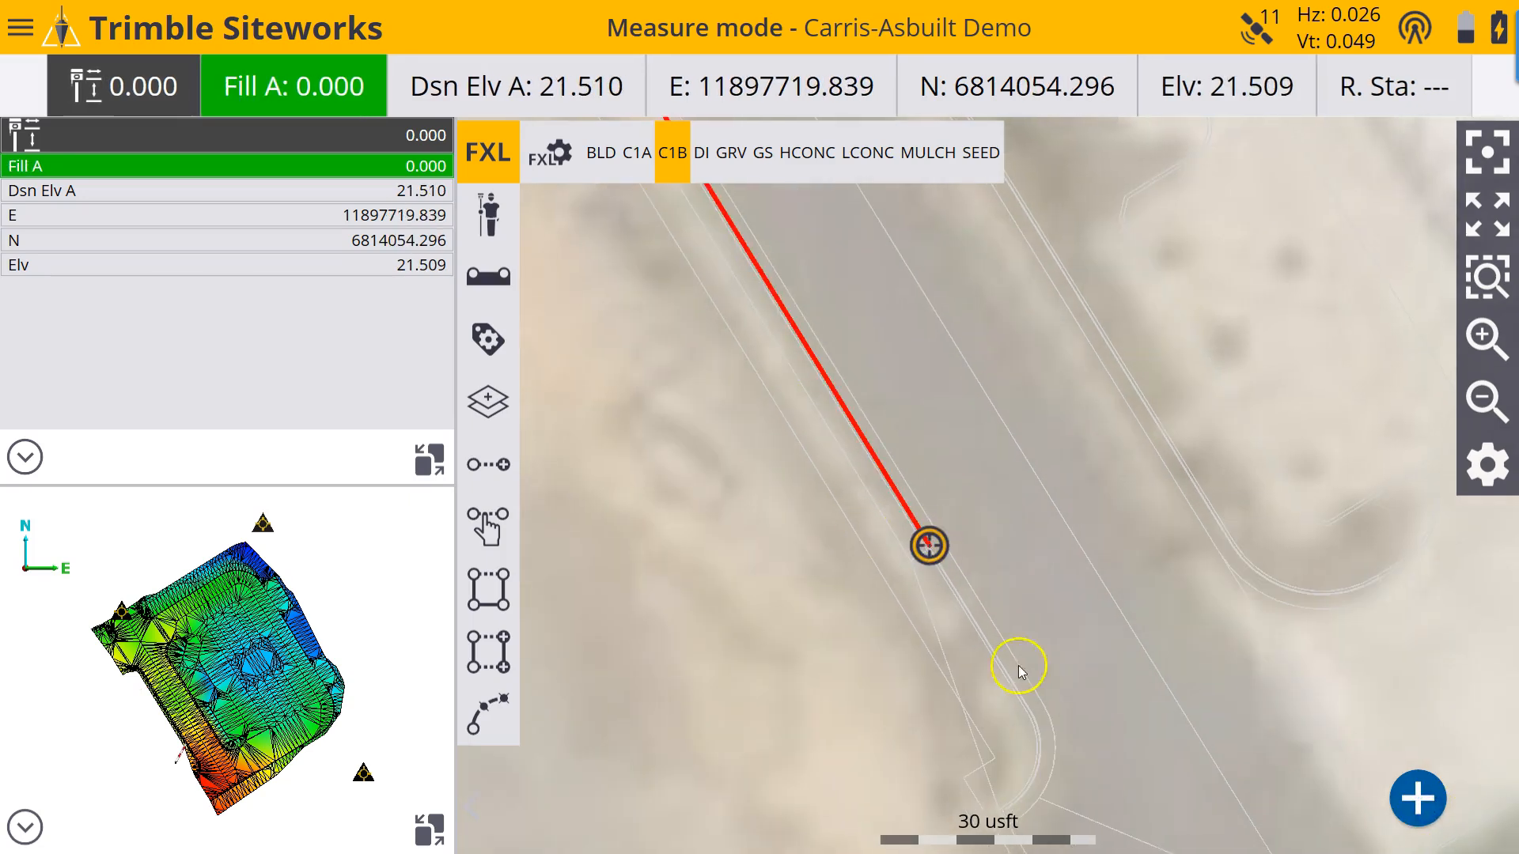
pyautogui.click(1414, 801)
pyautogui.moveTo(1003, 728); pyautogui.dragTo(922, 590)
pyautogui.click(913, 553)
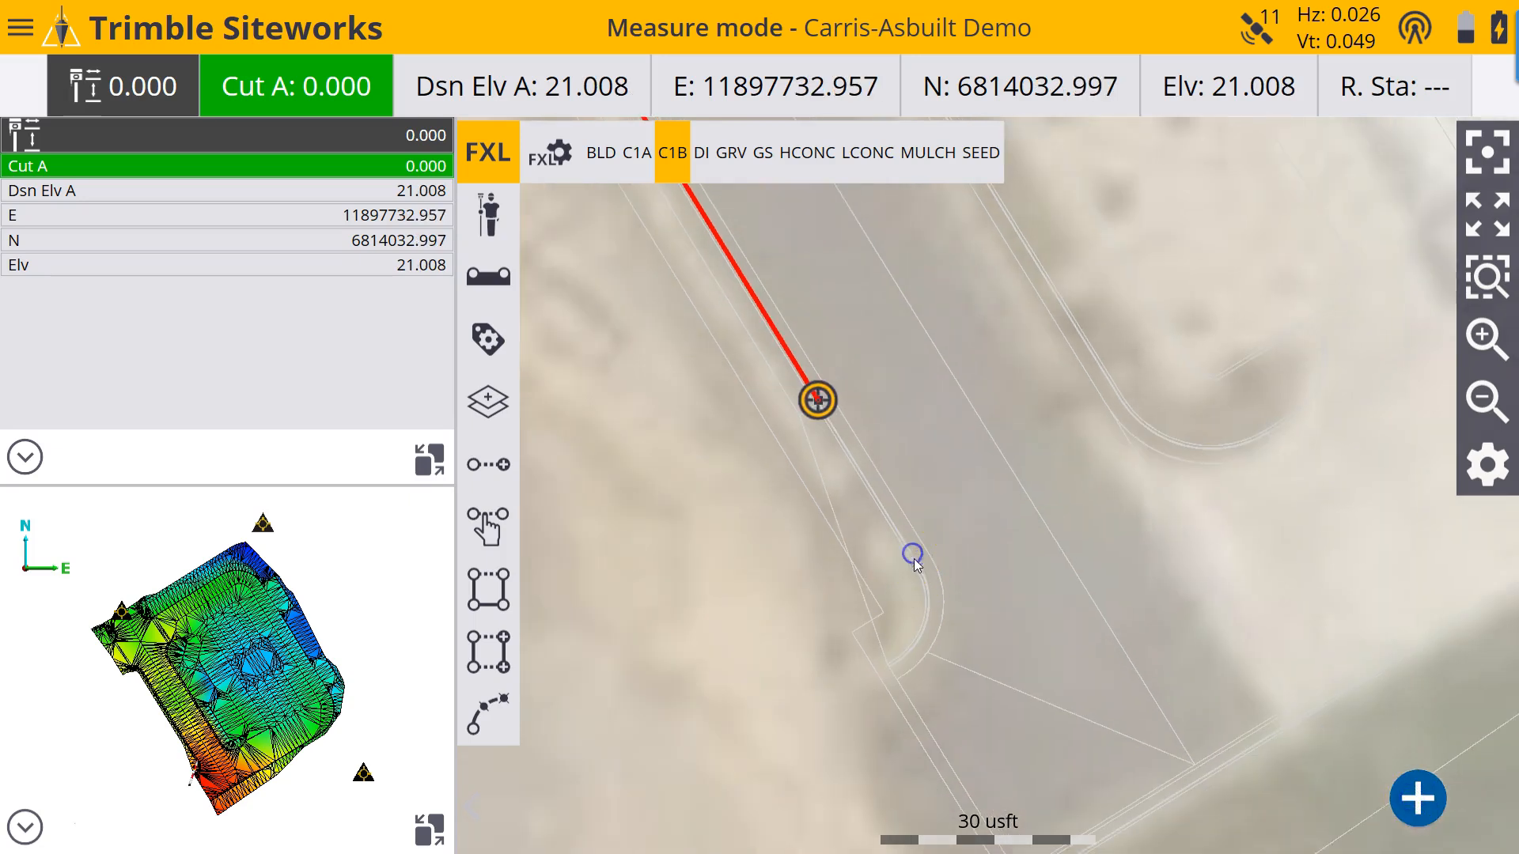
pyautogui.click(1408, 798)
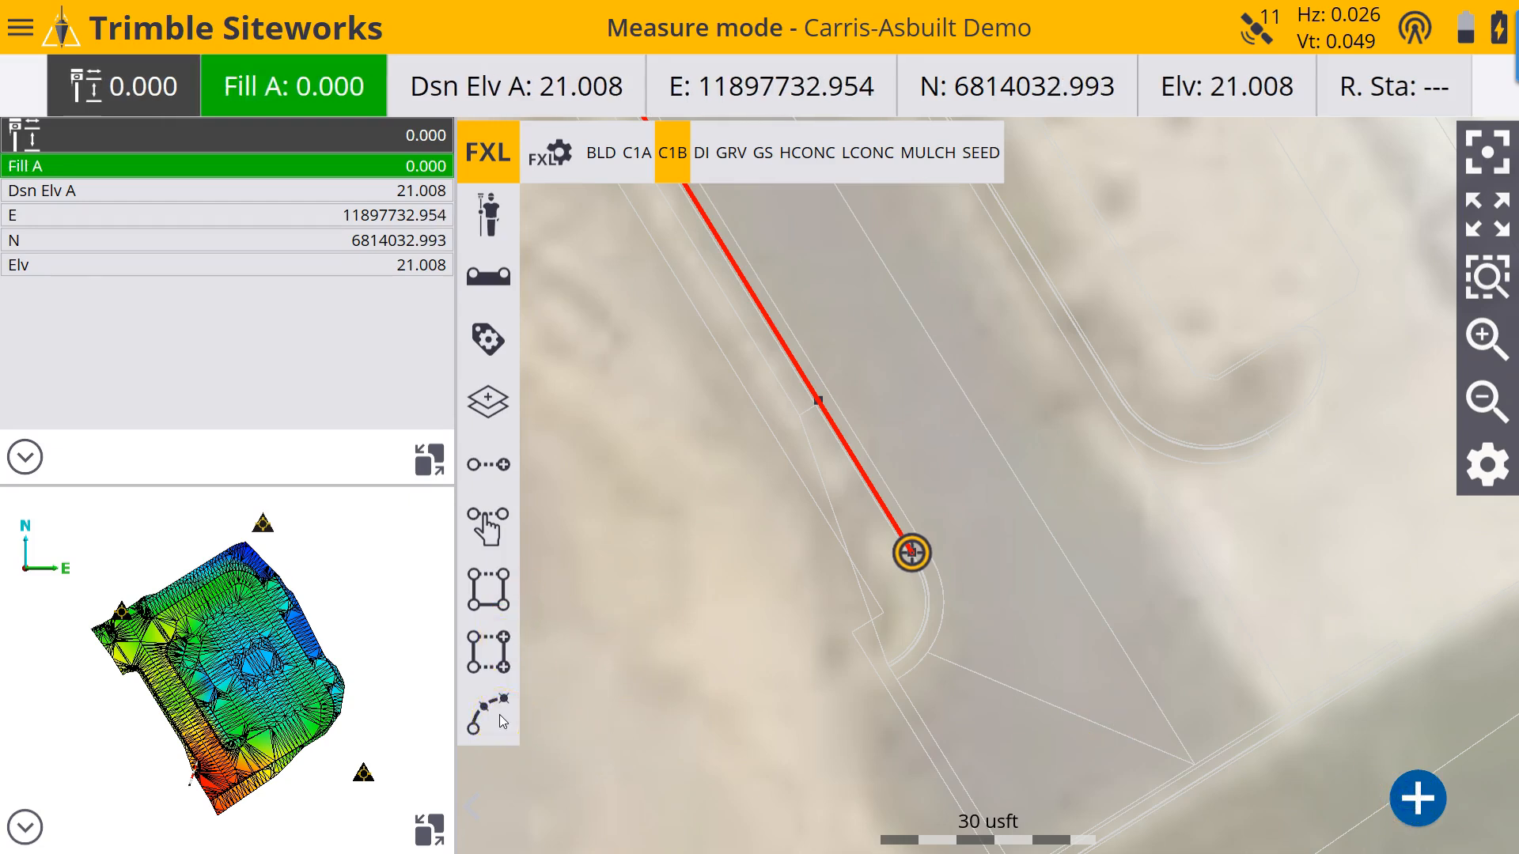
pyautogui.scroll(3, 817, 407)
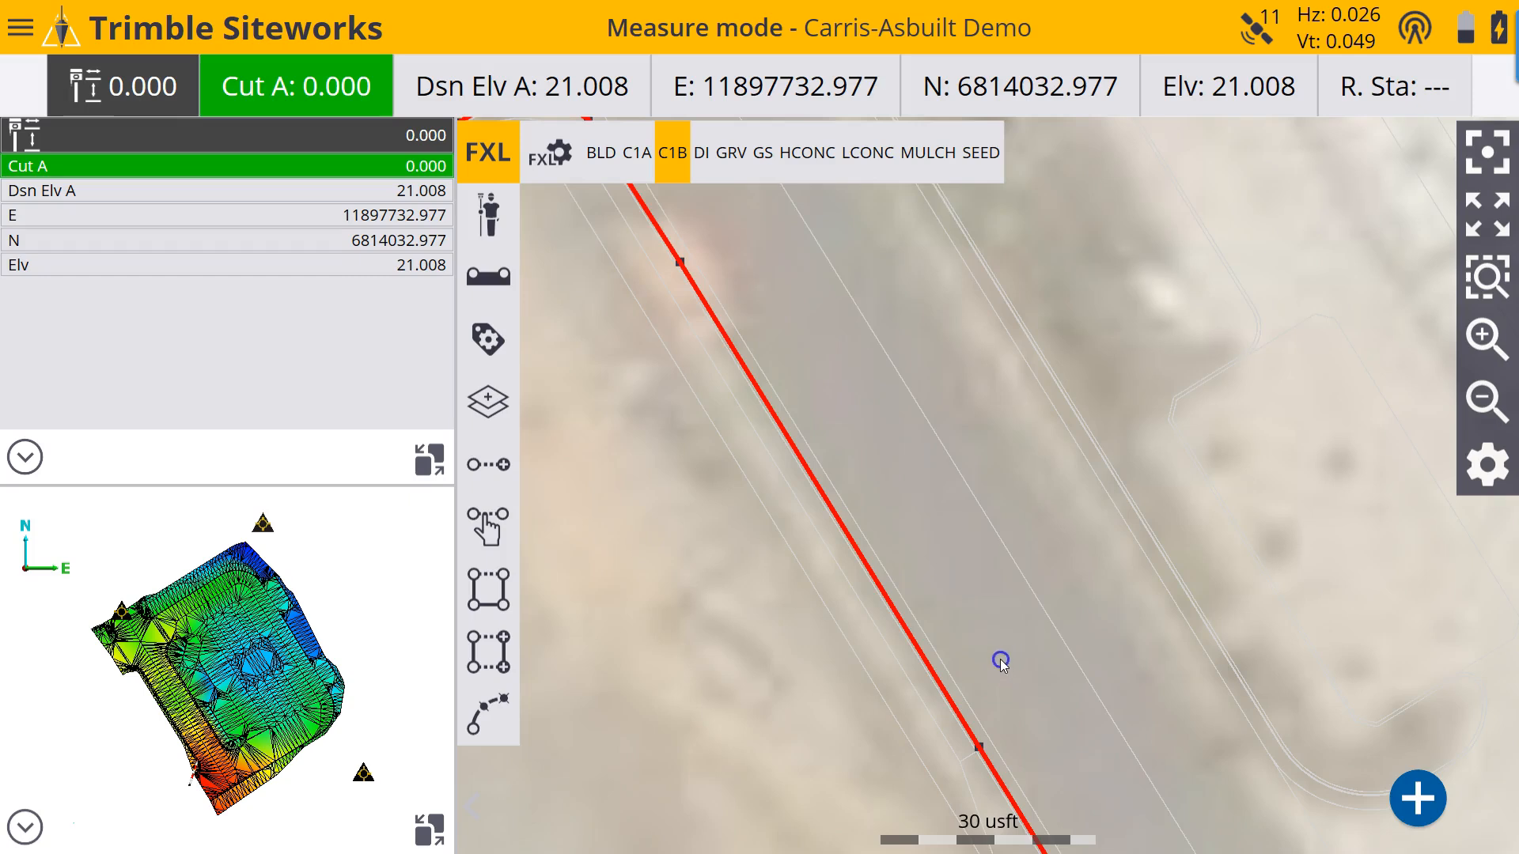
# Step: Start an arc on the second C1B line at the southern curve and measure two arc points around it
pyautogui.scroll(-3, 1001, 663)
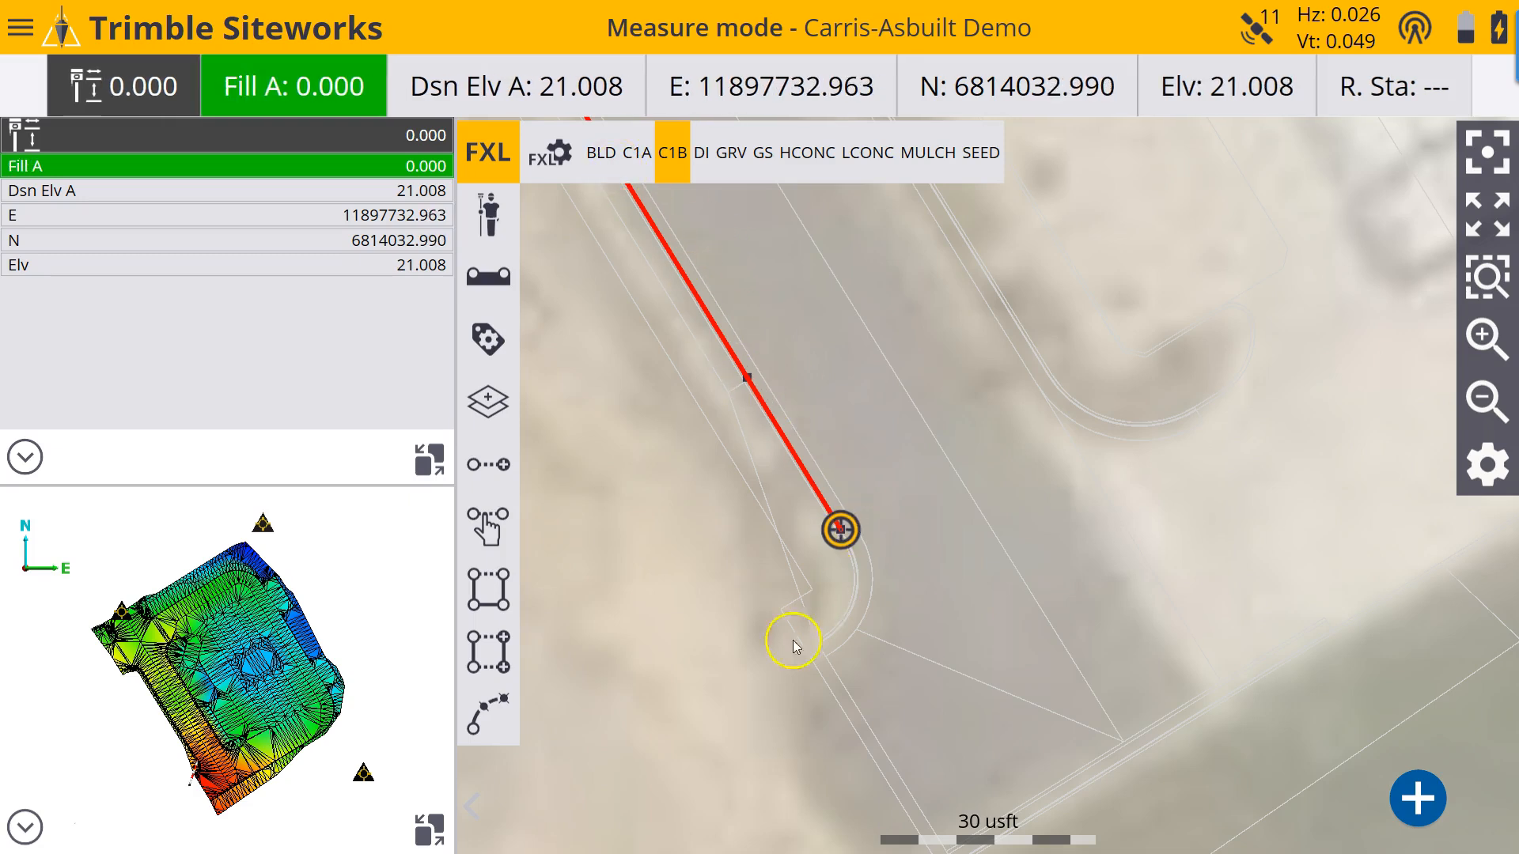
pyautogui.click(507, 726)
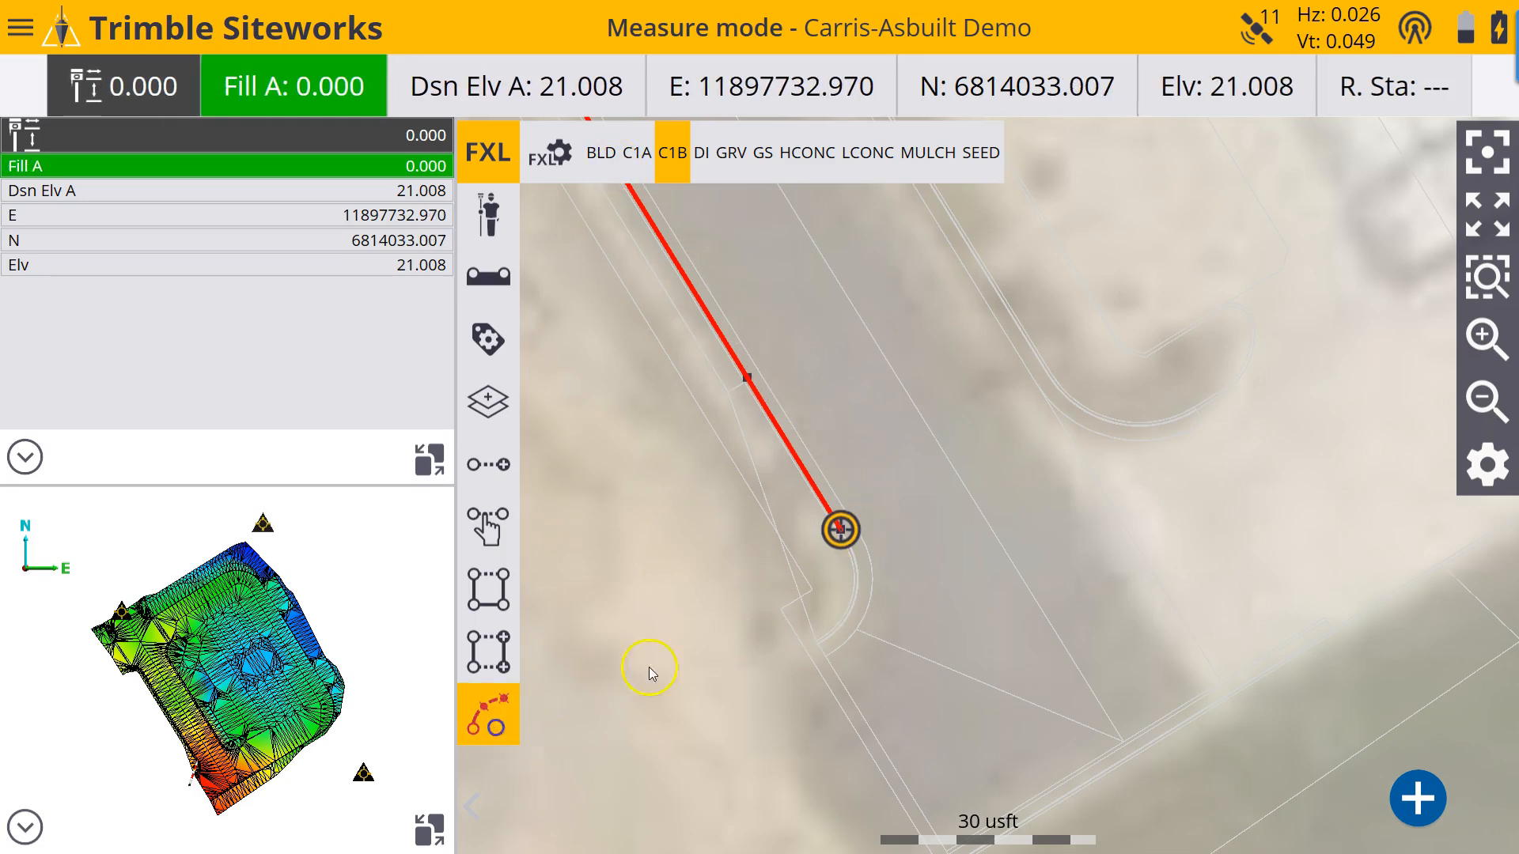
pyautogui.click(857, 596)
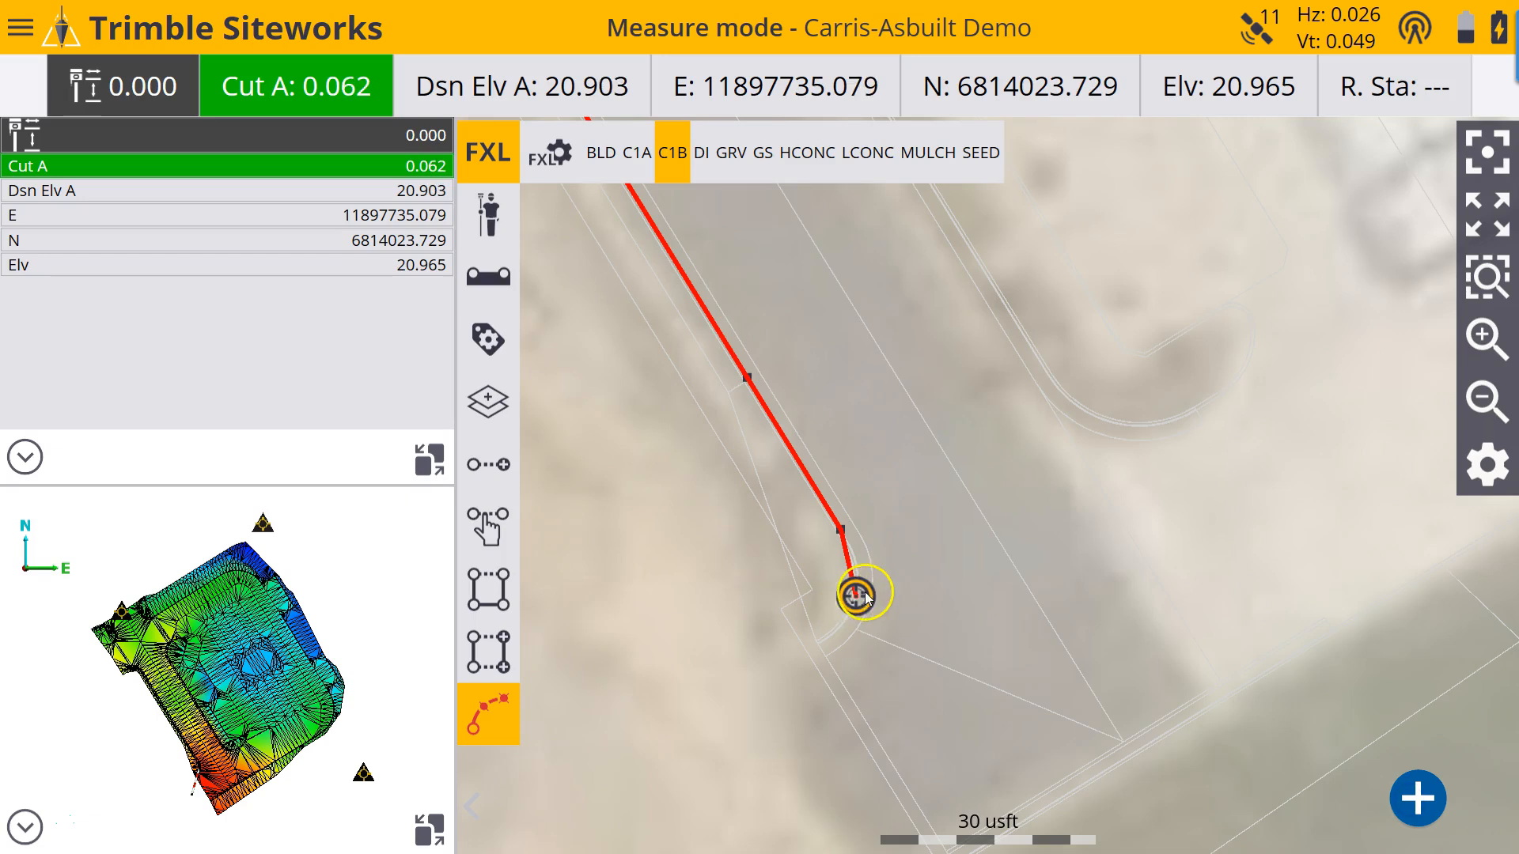
pyautogui.click(821, 648)
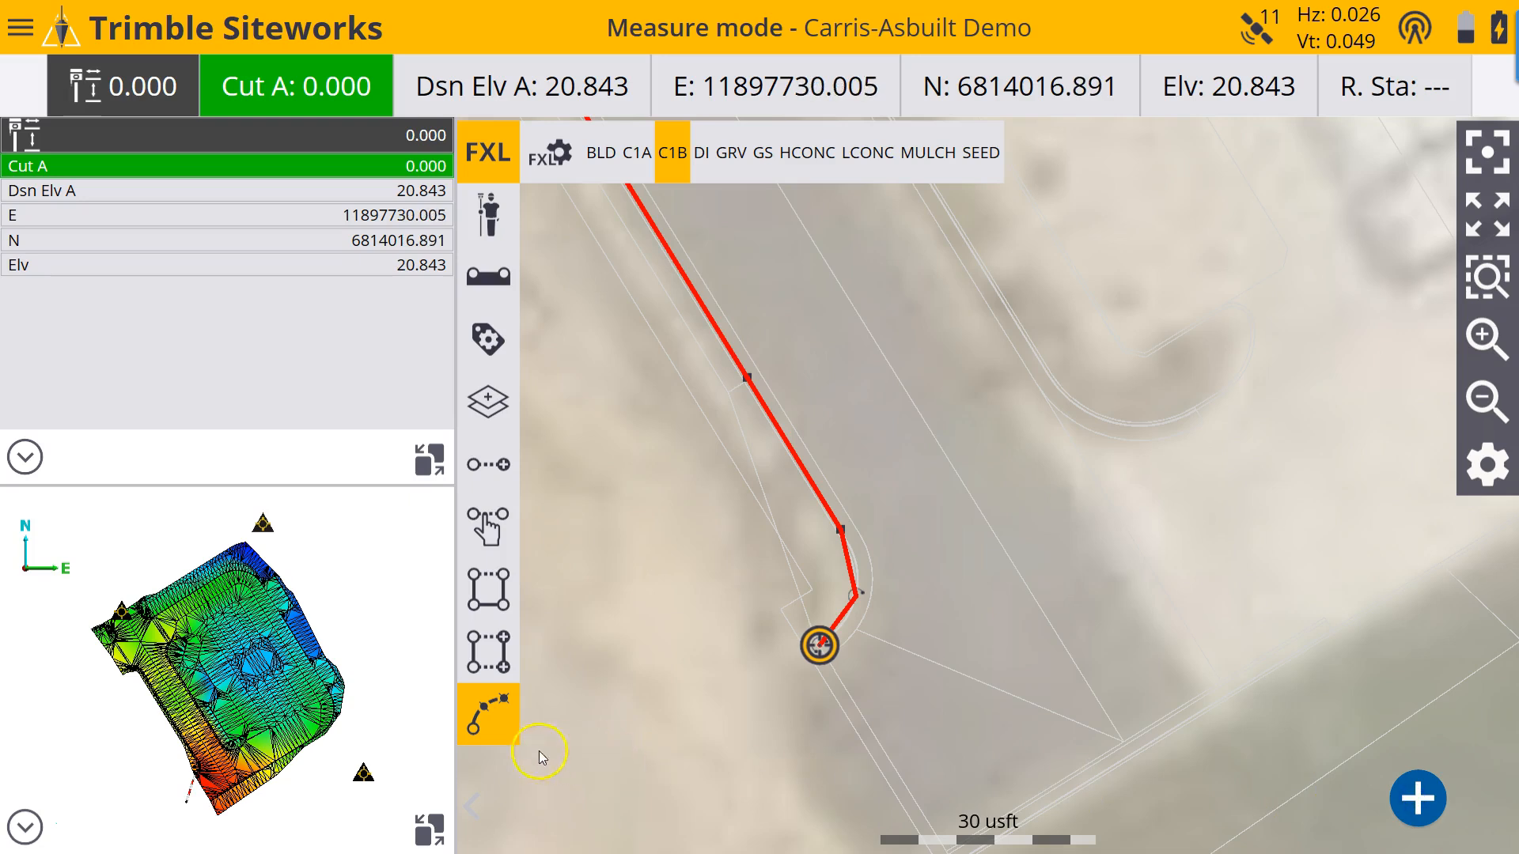
# Step: End the arc, position the rover at the road's southern corner, and restart C1B as a new line
pyautogui.click(490, 728)
pyautogui.moveTo(791, 786)
pyautogui.mouseDown()
pyautogui.moveTo(826, 767)
pyautogui.moveTo(639, 502)
pyautogui.mouseUp()
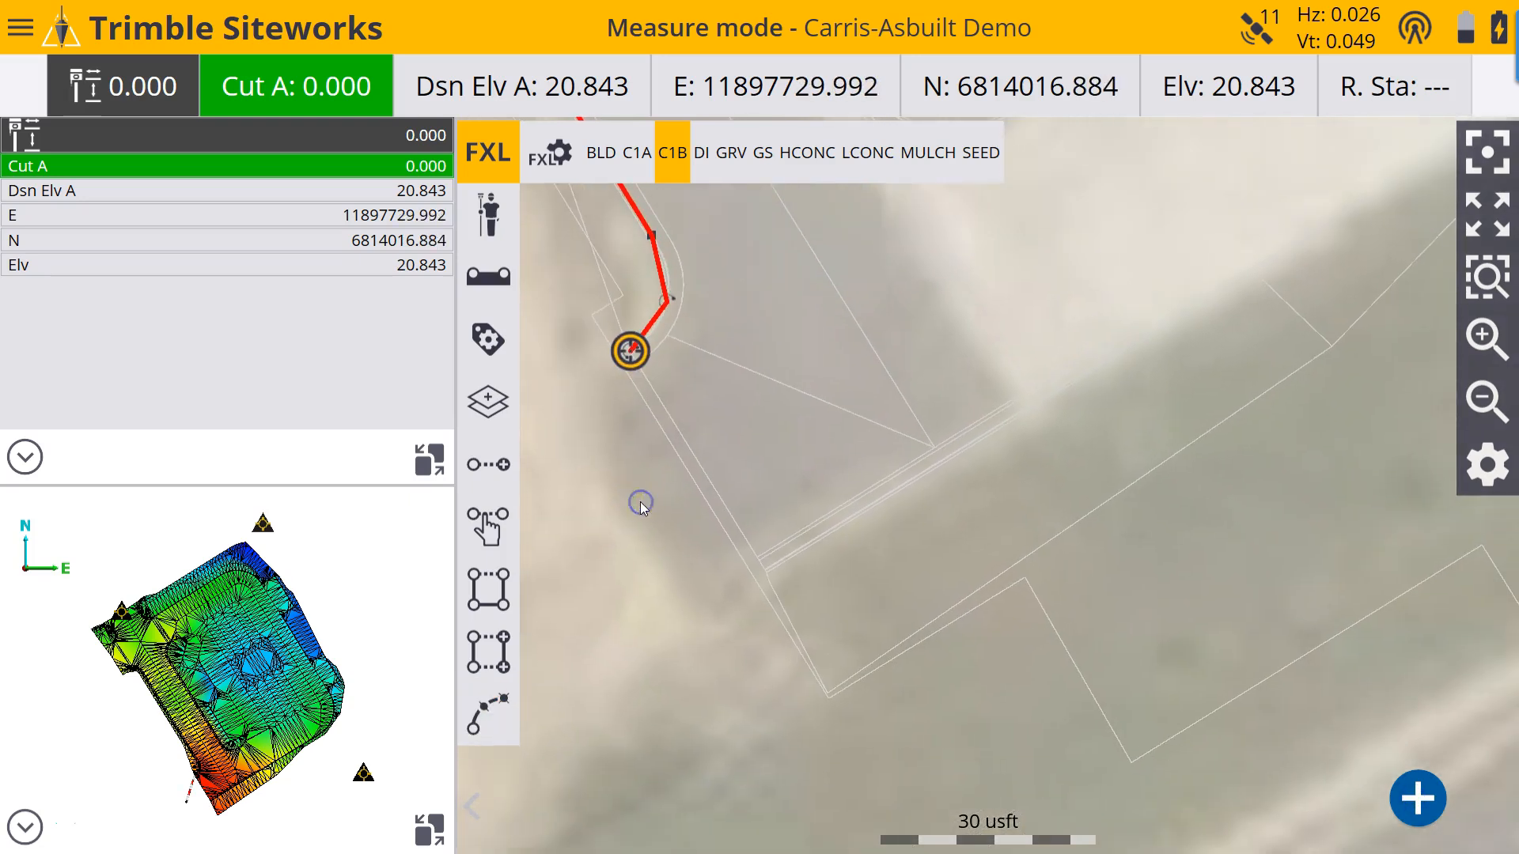
pyautogui.click(766, 567)
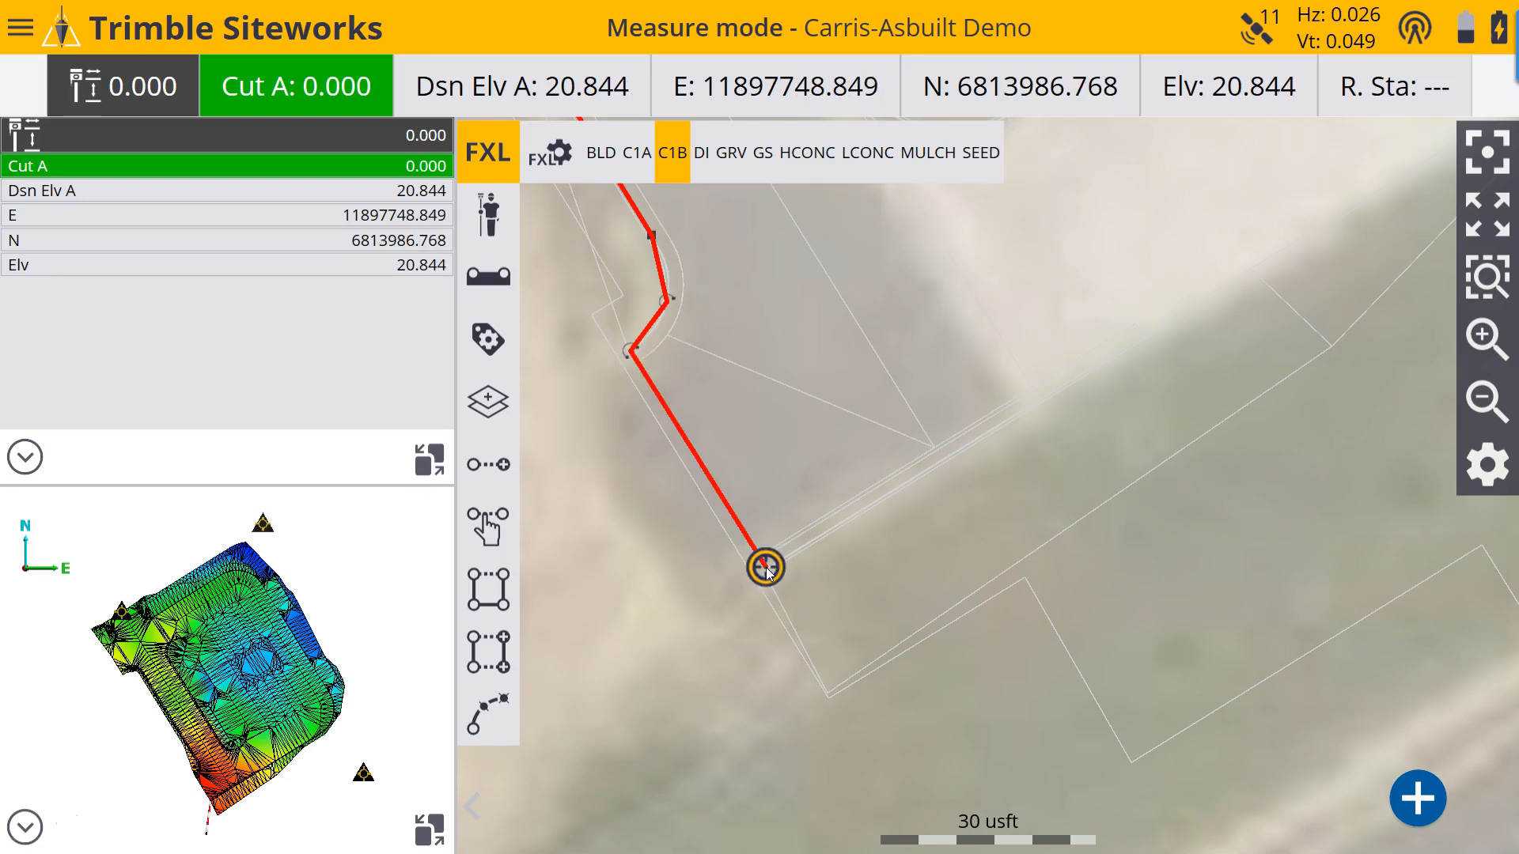
pyautogui.click(673, 156)
pyautogui.click(670, 157)
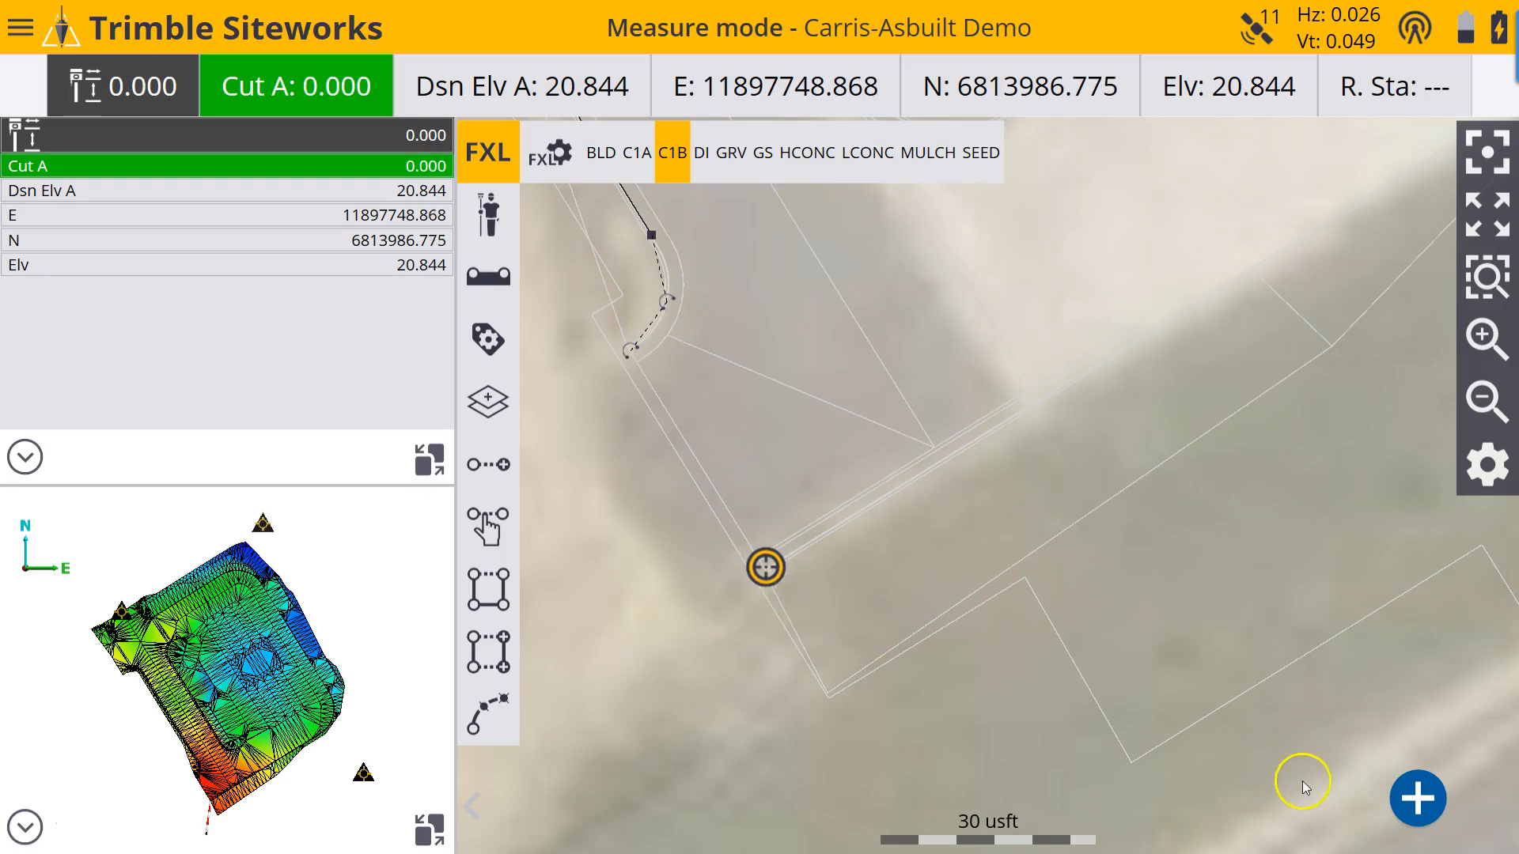
# Step: Measure a straight C1B line from the southern corner northeast along the road edge and switch to the C1A feature code
pyautogui.moveTo(1071, 468); pyautogui.dragTo(848, 641)
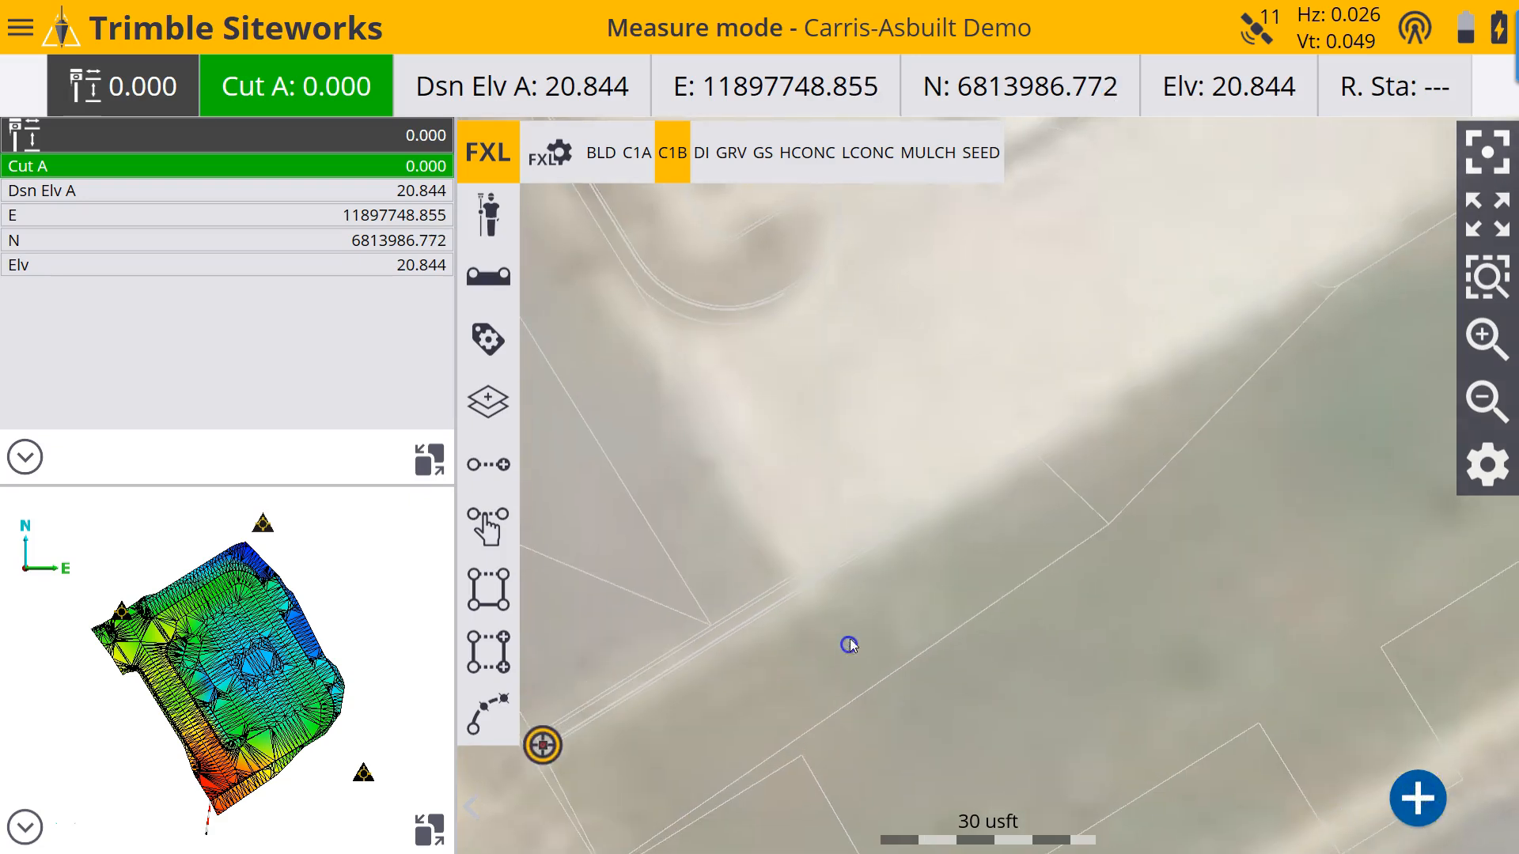
pyautogui.click(919, 514)
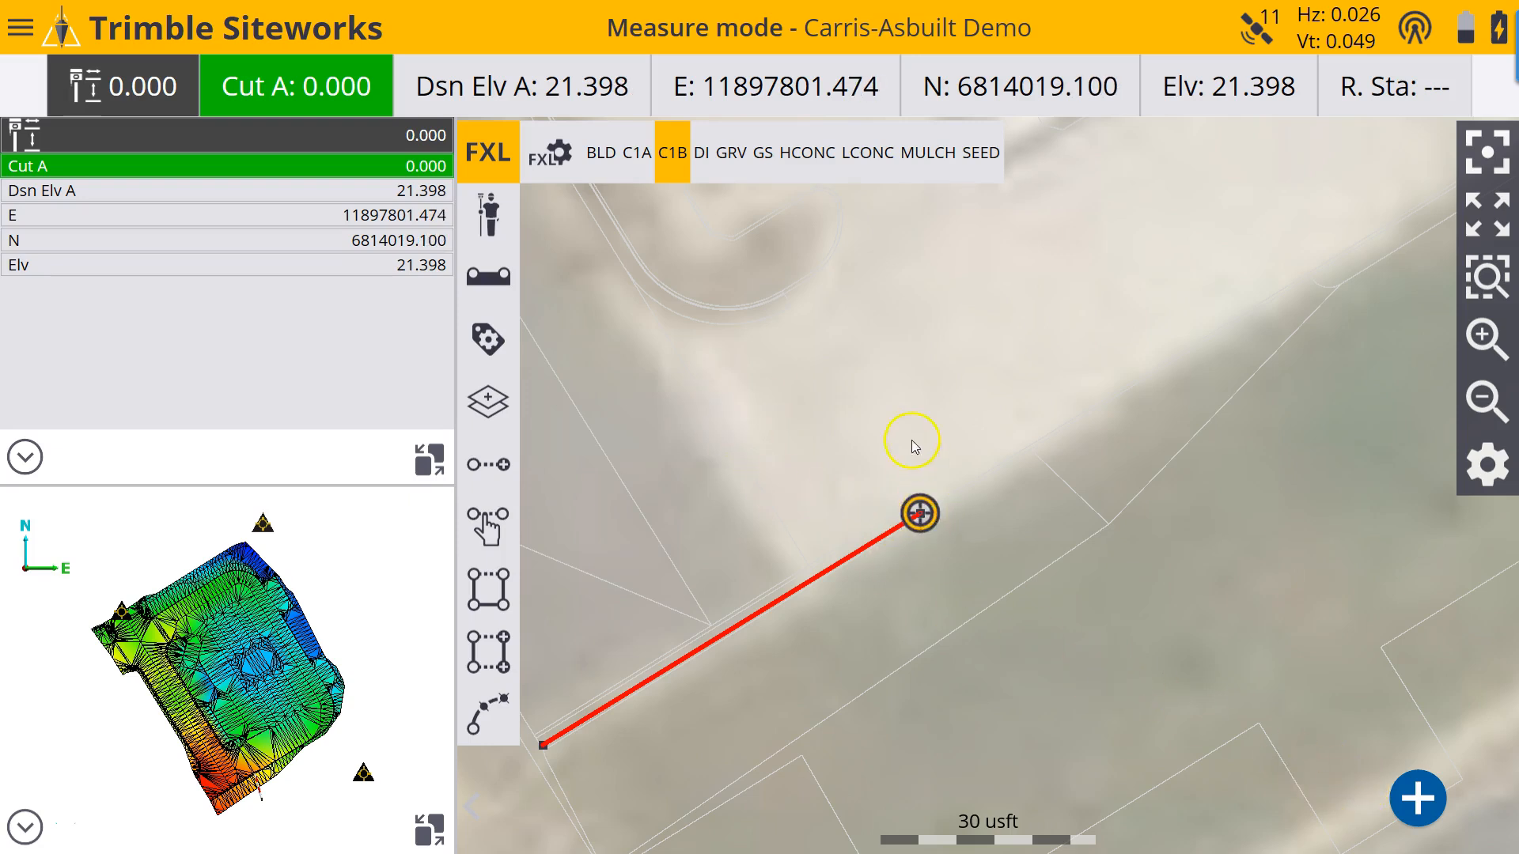
pyautogui.click(639, 155)
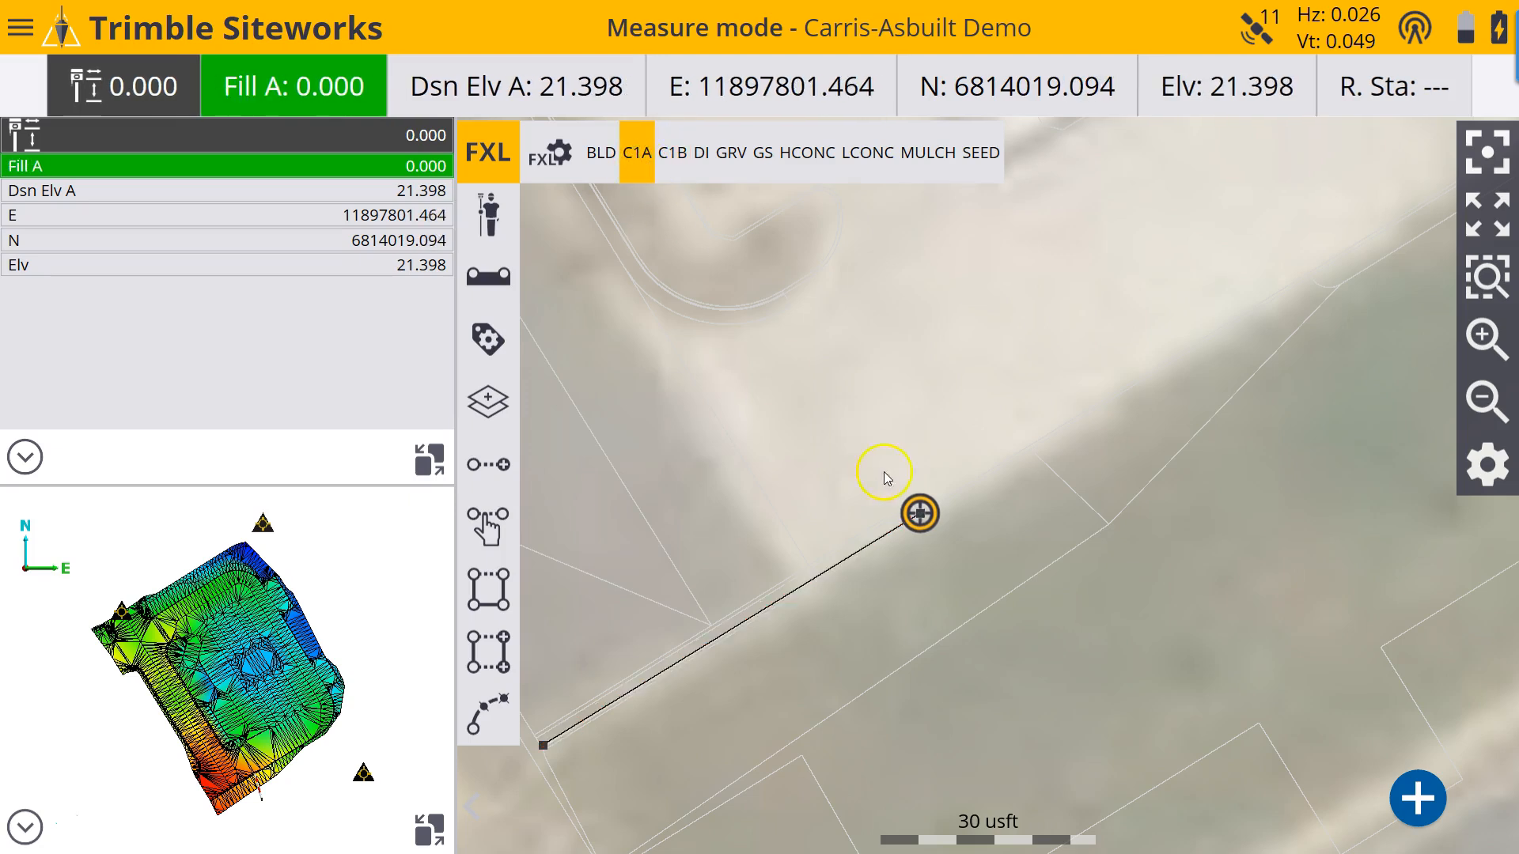